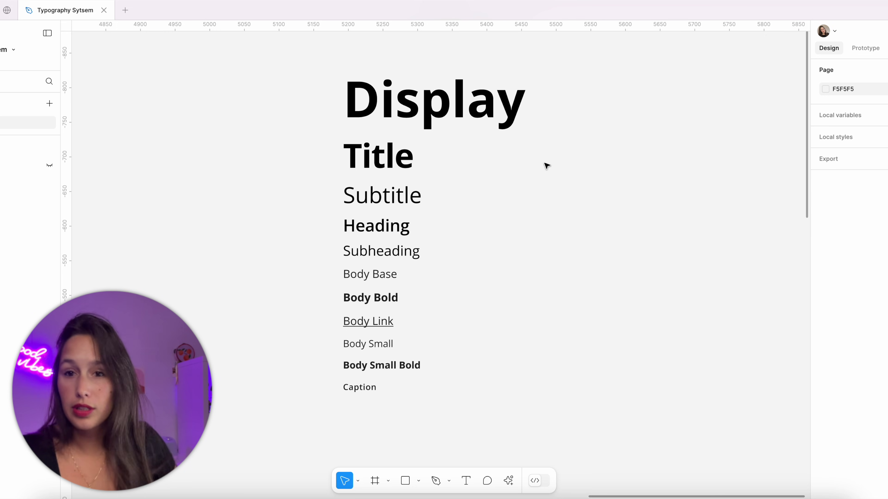
Inspect the font settings of the Display and Title text layers
{"action": "left_click", "coordinate": [506, 106]}
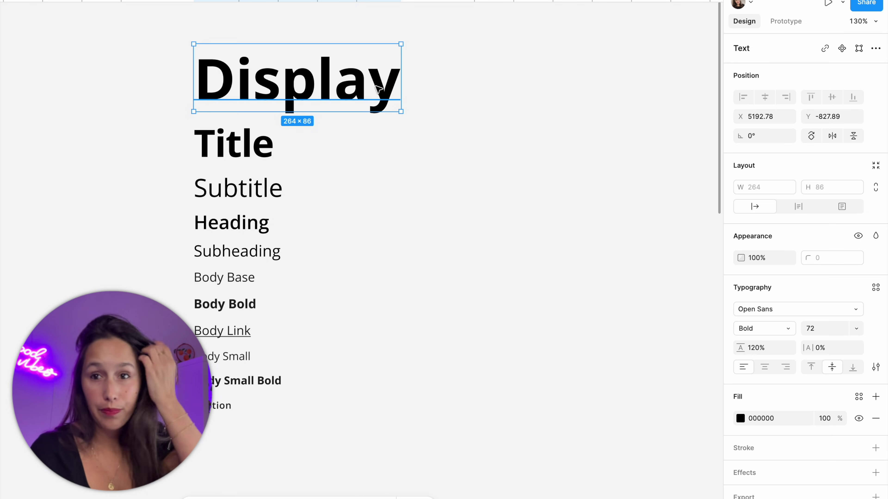
{"action": "left_click", "coordinate": [154, 81]}
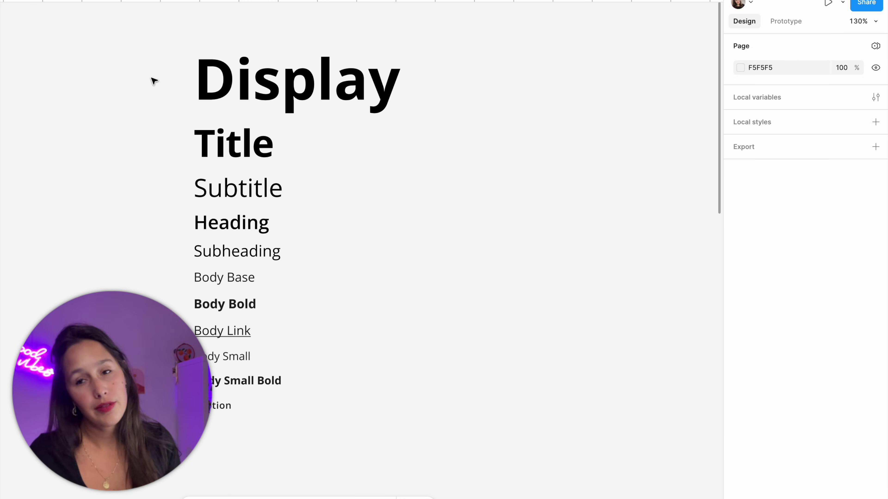
{"action": "left_click_drag", "start_coordinate": [151, 56], "coordinate": [244, 140]}
{"action": "key", "text": "Escape"}
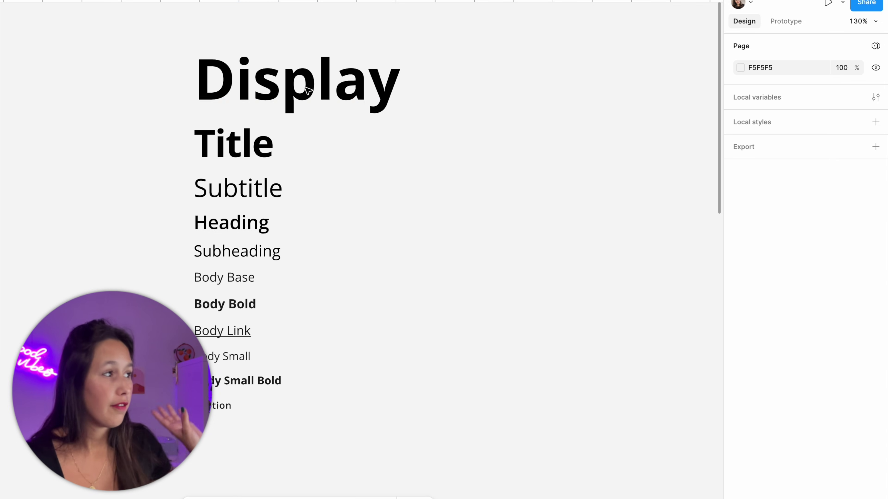
{"action": "left_click", "coordinate": [270, 105]}
Review the font settings of each text from Subtitle through Caption, then deselect
{"action": "left_click", "coordinate": [253, 190]}
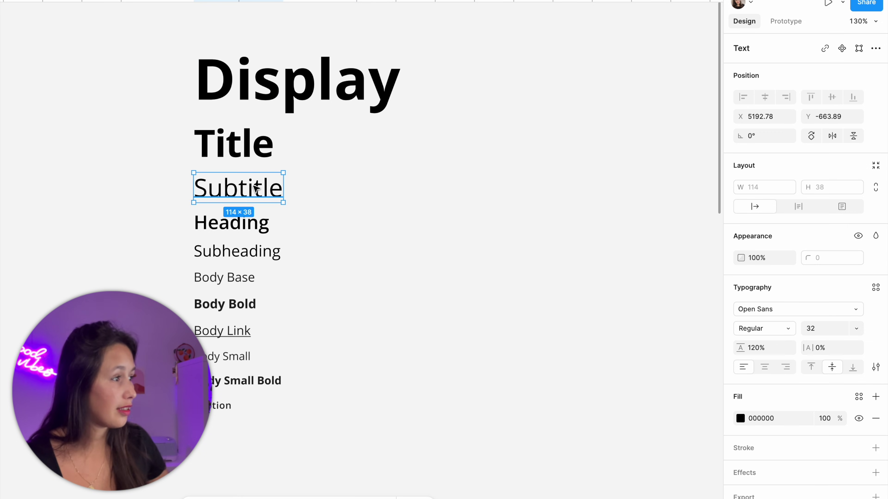
{"action": "left_click", "coordinate": [255, 227]}
{"action": "left_click", "coordinate": [255, 251]}
{"action": "key", "text": "Escape"}
{"action": "left_click", "coordinate": [248, 282]}
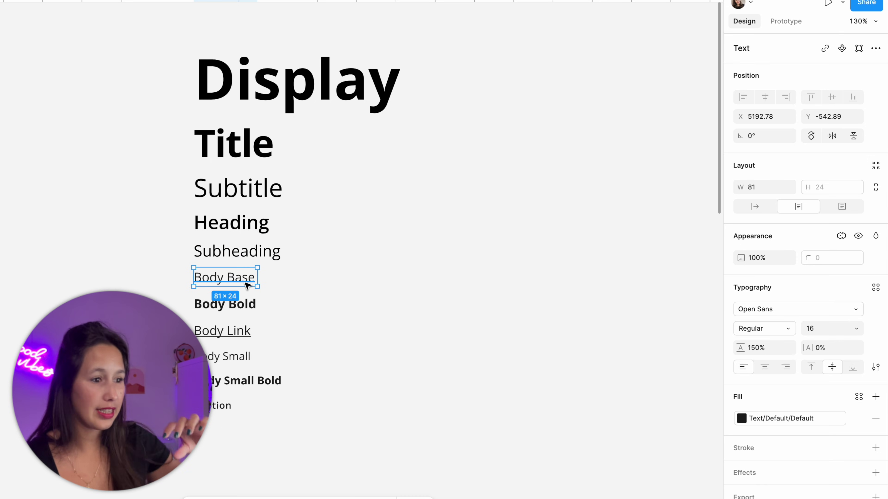
{"action": "left_click", "coordinate": [243, 310]}
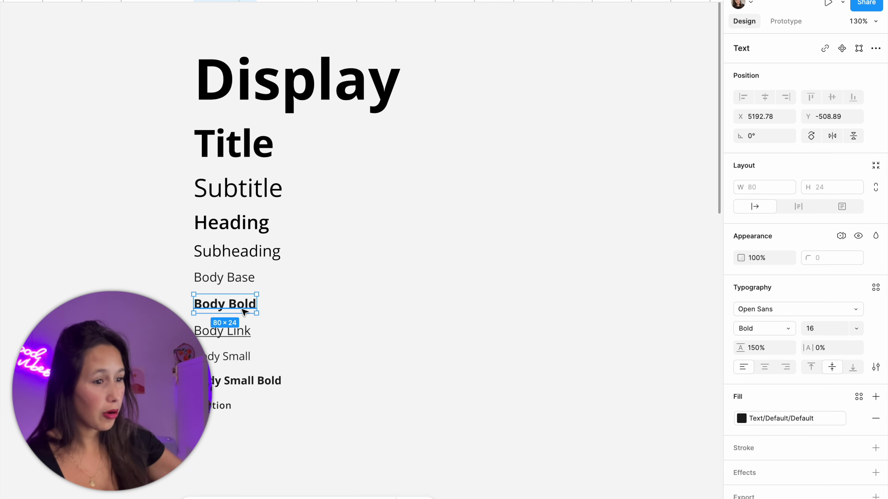
{"action": "left_click", "coordinate": [243, 332]}
{"action": "left_click", "coordinate": [243, 362]}
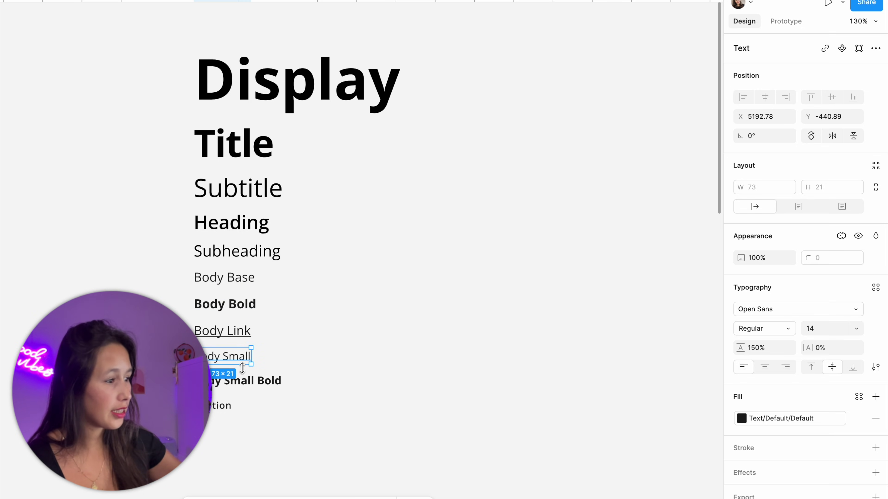
{"action": "left_click", "coordinate": [241, 382]}
{"action": "left_click", "coordinate": [225, 404]}
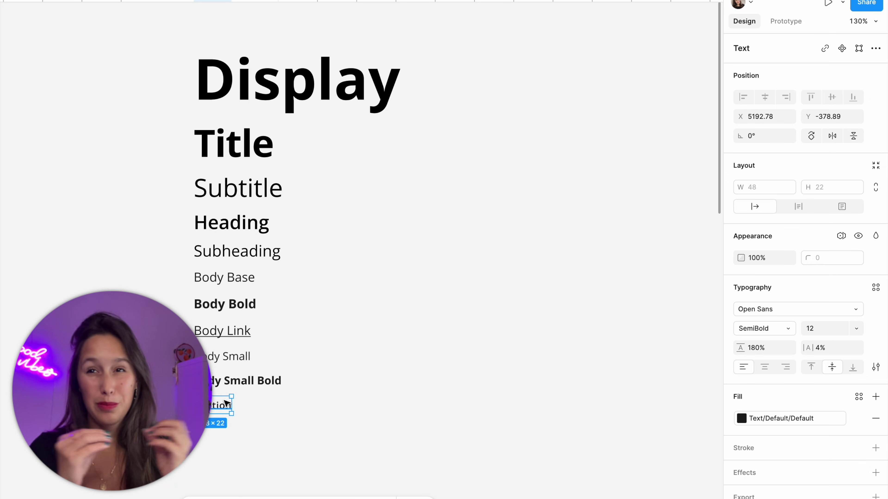
{"action": "left_click", "coordinate": [365, 350]}
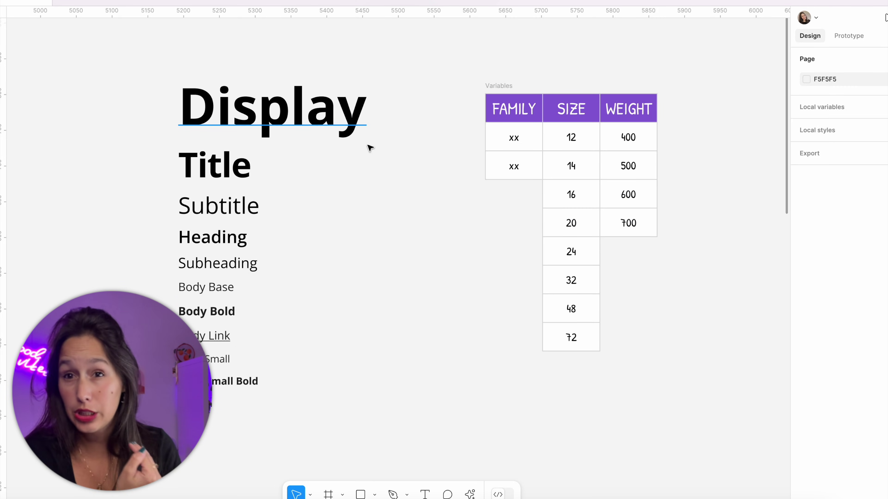
{"action": "left_click", "coordinate": [366, 145]}
{"action": "left_click", "coordinate": [247, 180]}
{"action": "left_click", "coordinate": [241, 214]}
{"action": "left_click", "coordinate": [242, 245]}
{"action": "left_click", "coordinate": [239, 279]}
{"action": "left_click", "coordinate": [241, 269]}
{"action": "left_click", "coordinate": [234, 291]}
{"action": "left_click", "coordinate": [227, 316]}
{"action": "left_click", "coordinate": [224, 336]}
{"action": "left_click", "coordinate": [224, 359]}
{"action": "left_click", "coordinate": [241, 381]}
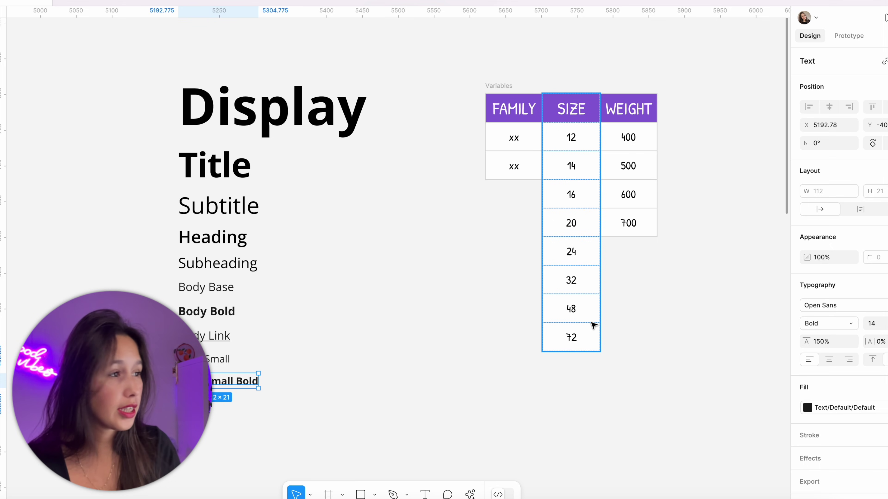
{"action": "key", "text": "Escape"}
{"action": "left_click", "coordinate": [644, 202]}
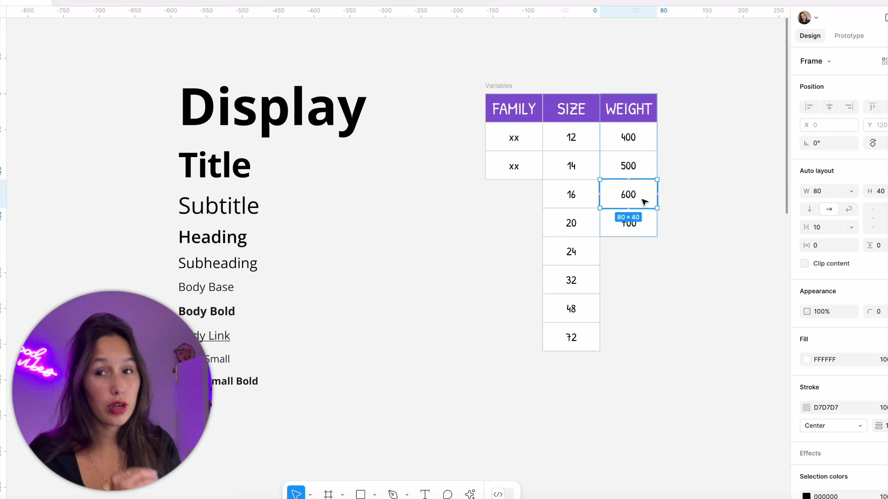
{"action": "left_click", "coordinate": [678, 139]}
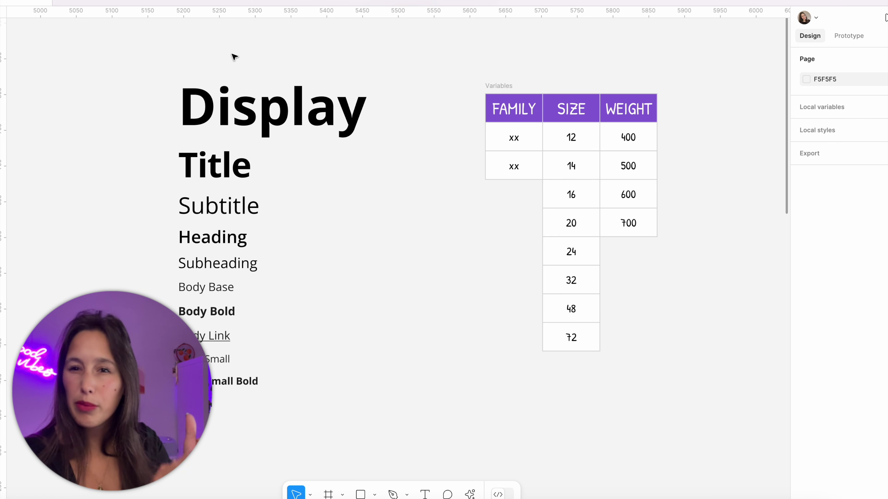
{"action": "left_click", "coordinate": [294, 110]}
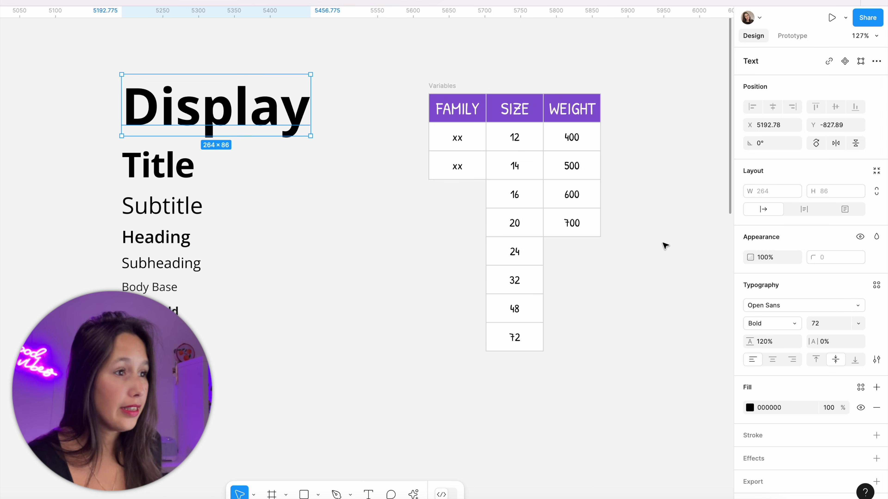
{"action": "key", "text": "shift+d"}
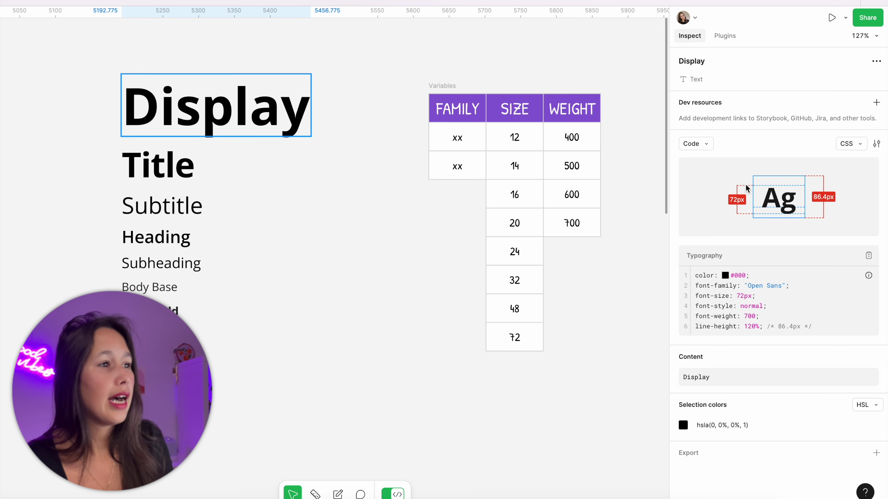
{"action": "left_click", "coordinate": [847, 144]}
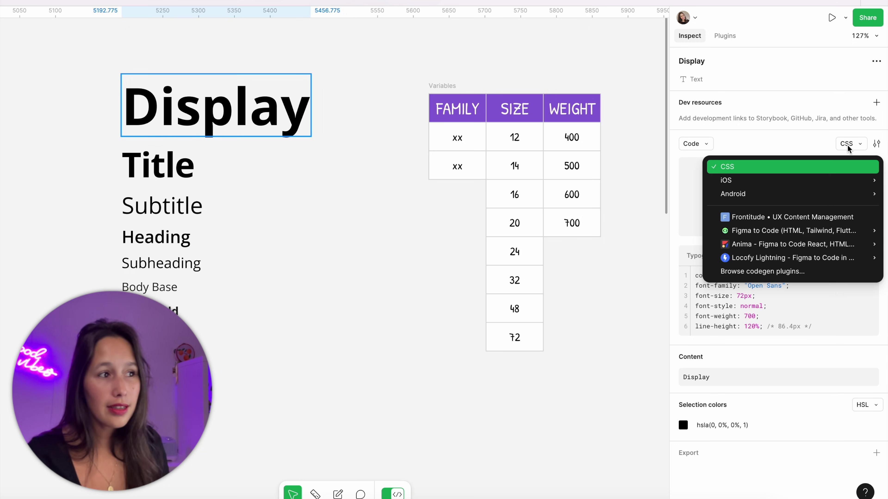
{"action": "left_click", "coordinate": [847, 145]}
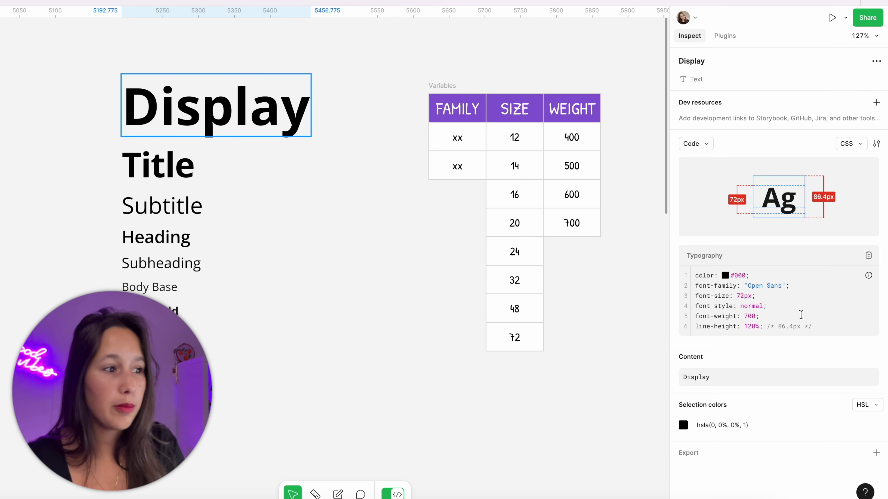
{"action": "left_click_drag", "start_coordinate": [695, 316], "coordinate": [761, 315]}
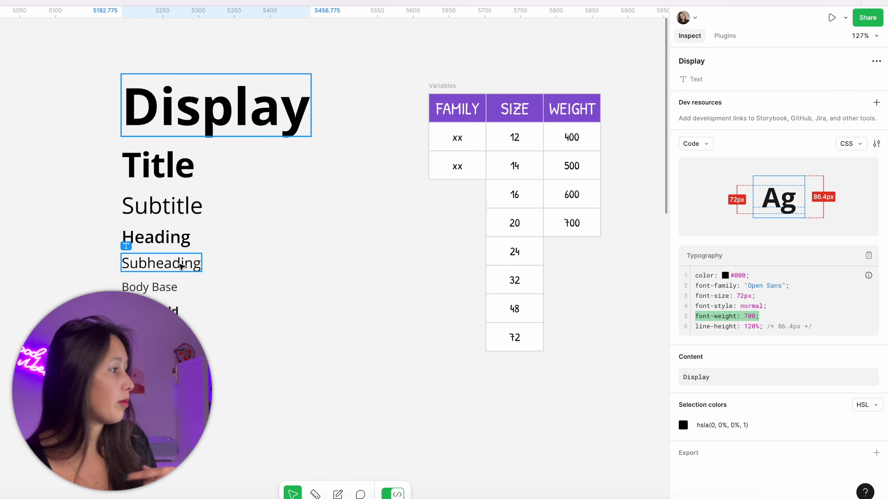
{"action": "left_click", "coordinate": [179, 266]}
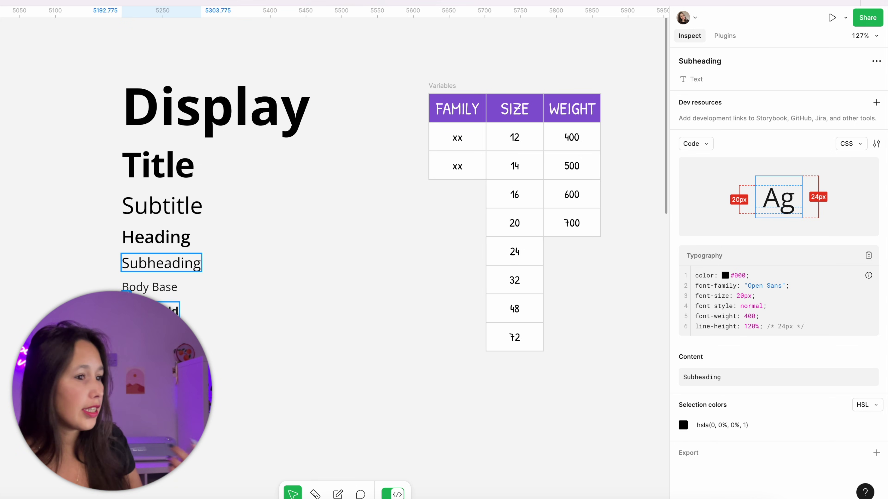
{"action": "left_click", "coordinate": [166, 307]}
{"action": "left_click", "coordinate": [151, 327]}
{"action": "left_click", "coordinate": [140, 344]}
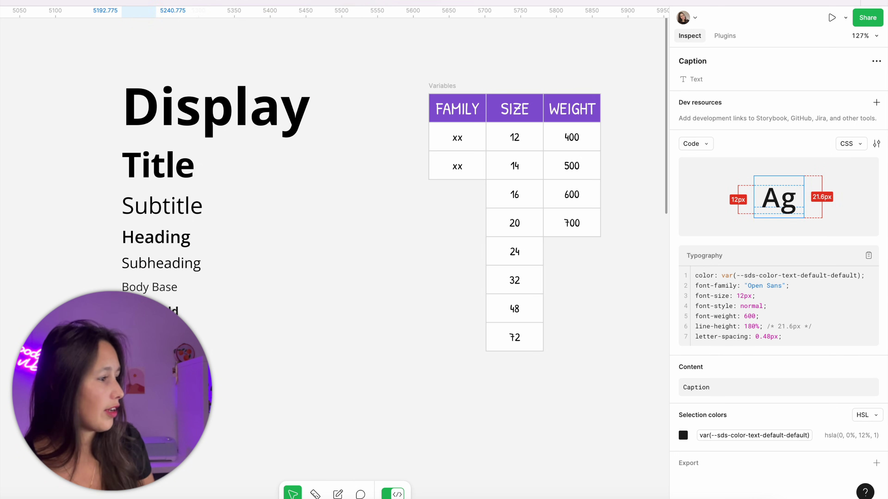
{"action": "left_click", "coordinate": [277, 341]}
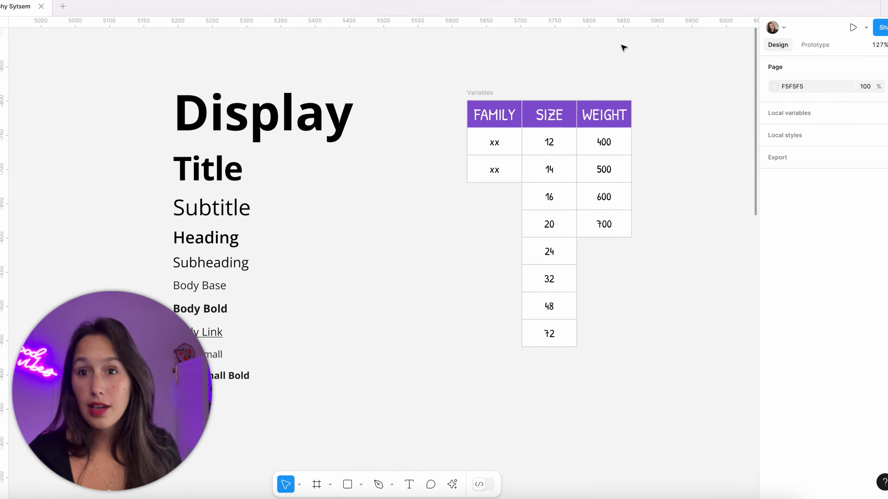
Apply the Arima font to the Display and Title texts
{"action": "left_click", "coordinate": [355, 91]}
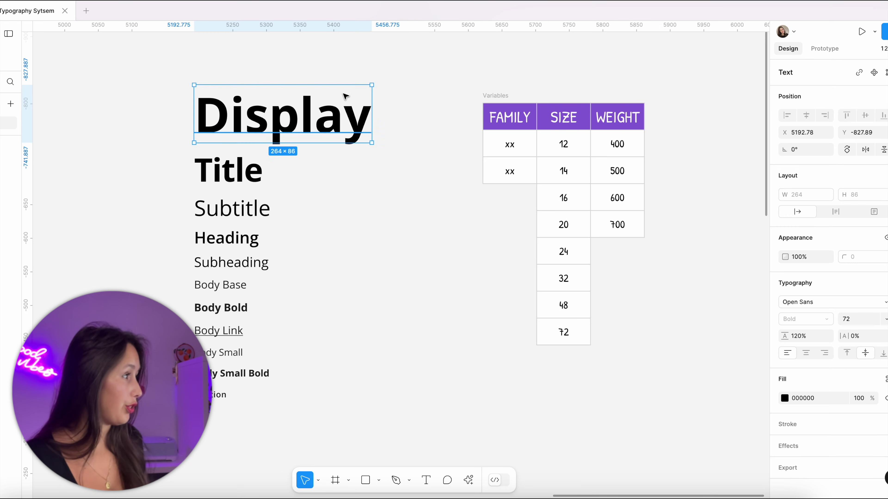
{"action": "left_click", "coordinate": [325, 175], "text": "shift"}
{"action": "left_click", "coordinate": [805, 326]}
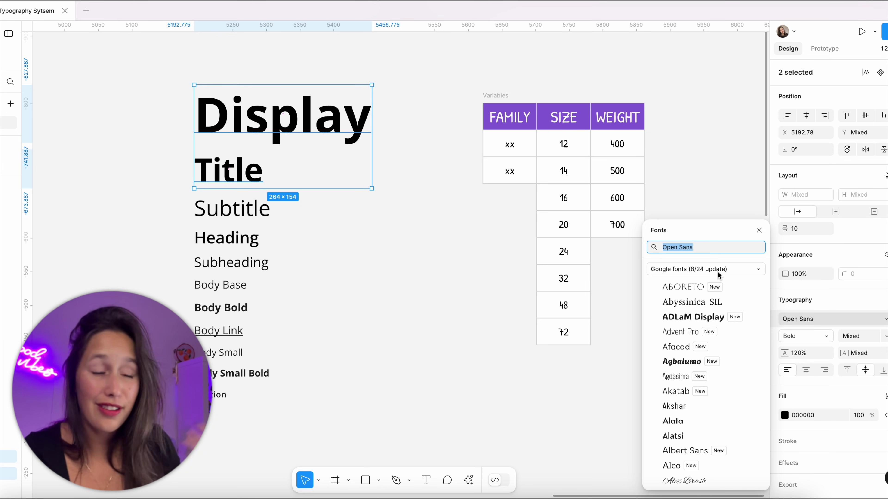
{"action": "scroll", "coordinate": [719, 322], "scroll_direction": "down", "scroll_amount": 4}
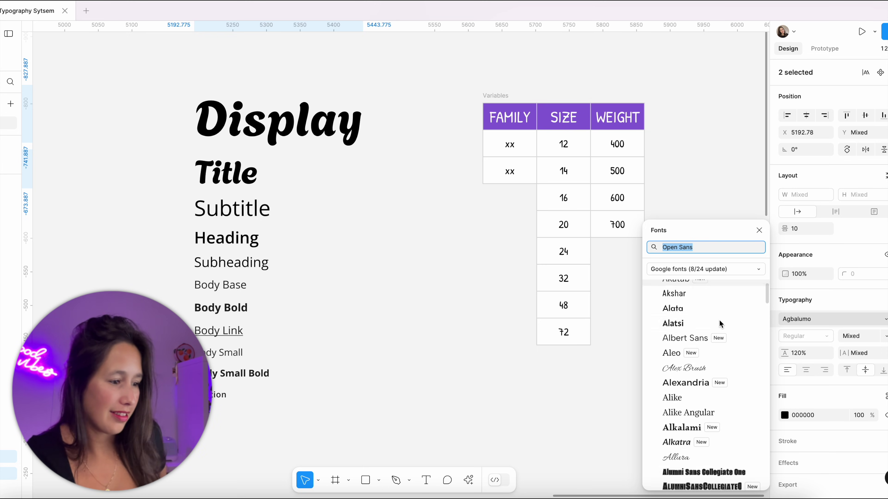
{"action": "scroll", "coordinate": [719, 322], "scroll_direction": "down", "scroll_amount": 10}
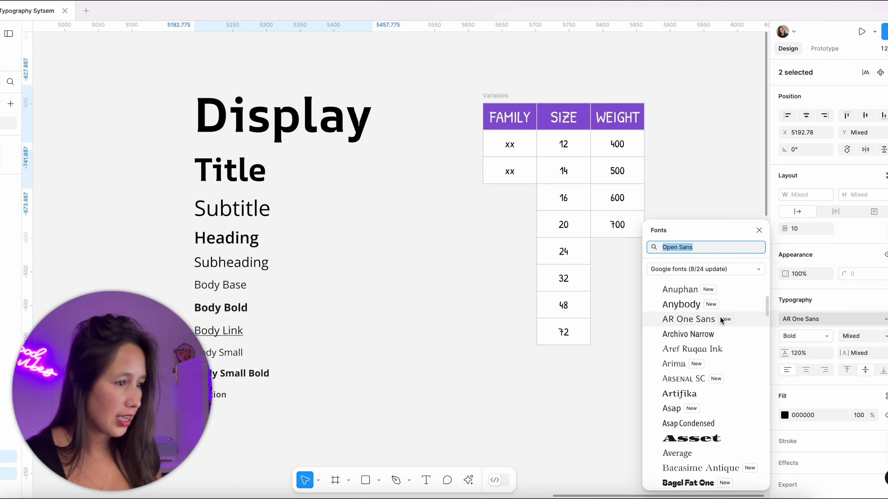
{"action": "scroll", "coordinate": [717, 315], "scroll_direction": "down", "scroll_amount": 1}
{"action": "left_click", "coordinate": [693, 348]}
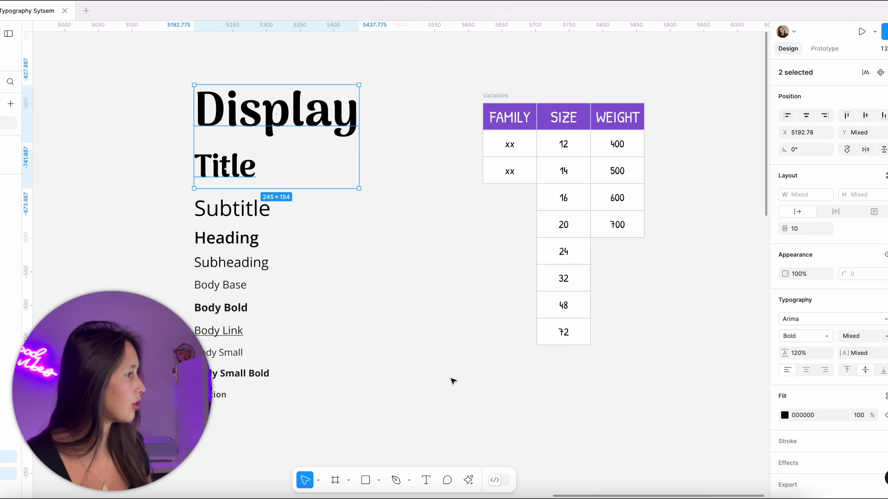
Apply the Comfortaa font to the nine texts from Subtitle to Caption
{"action": "left_click_drag", "start_coordinate": [299, 427], "coordinate": [181, 201]}
{"action": "left_click", "coordinate": [837, 320]}
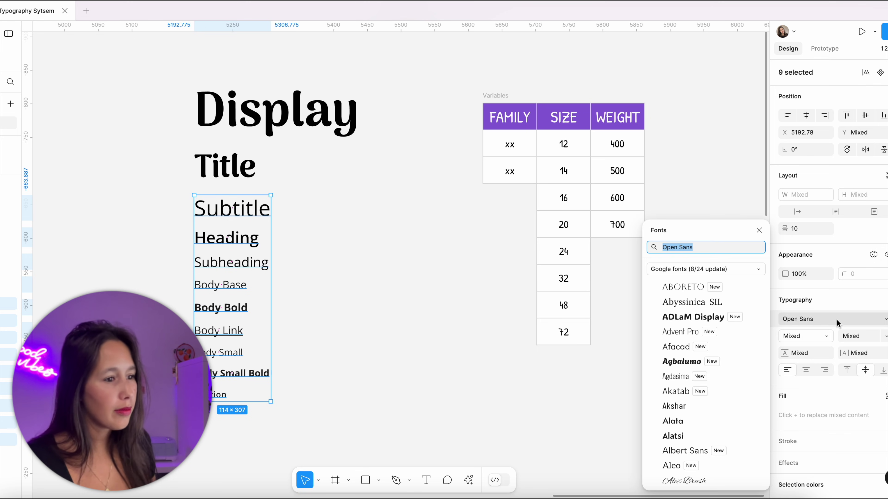
{"action": "type", "text": "com"}
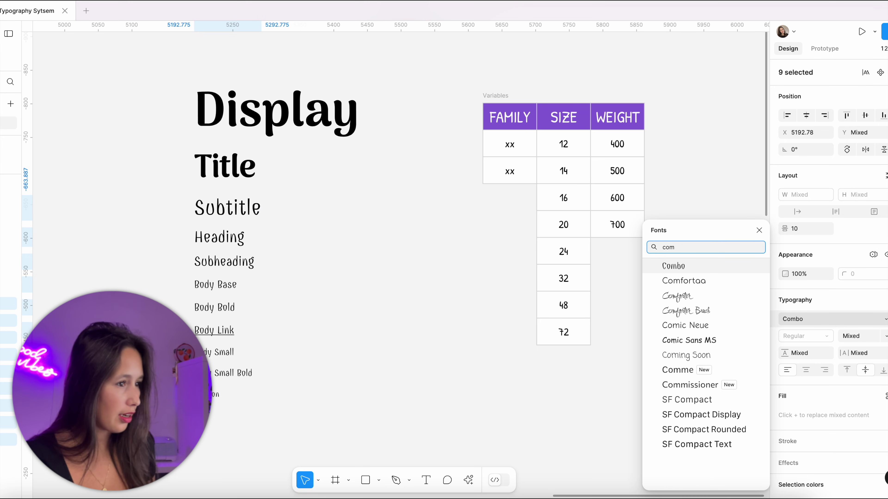
{"action": "key", "text": "Down"}
{"action": "key", "text": "Return"}
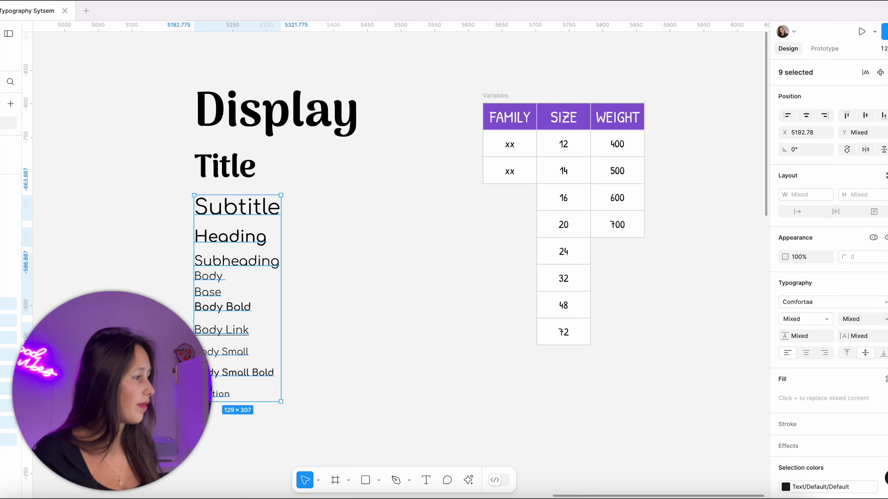
{"action": "left_click", "coordinate": [478, 190]}
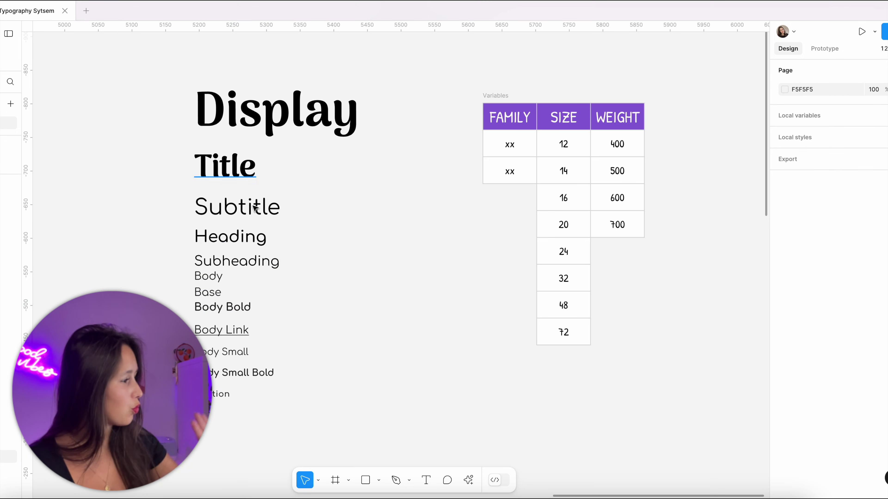
Replace the second FAMILY cell's placeholder with 'Comfortaa'
{"action": "left_click", "coordinate": [209, 276]}
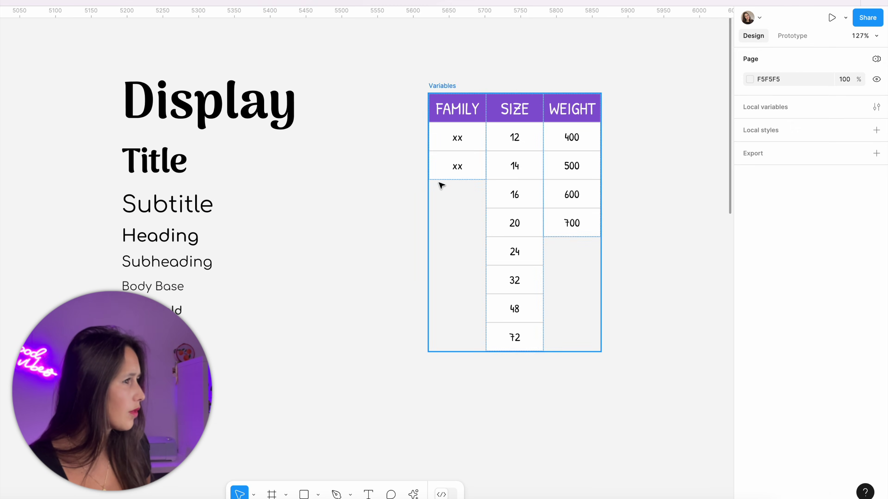
{"action": "left_click", "coordinate": [457, 166]}
{"action": "double_click", "coordinate": [457, 166]}
{"action": "type", "text": "Comfortaa"}
{"action": "left_click", "coordinate": [454, 137]}
Replace the first FAMILY cell's placeholder with 'Arima' and deselect
{"action": "left_click", "coordinate": [195, 97]}
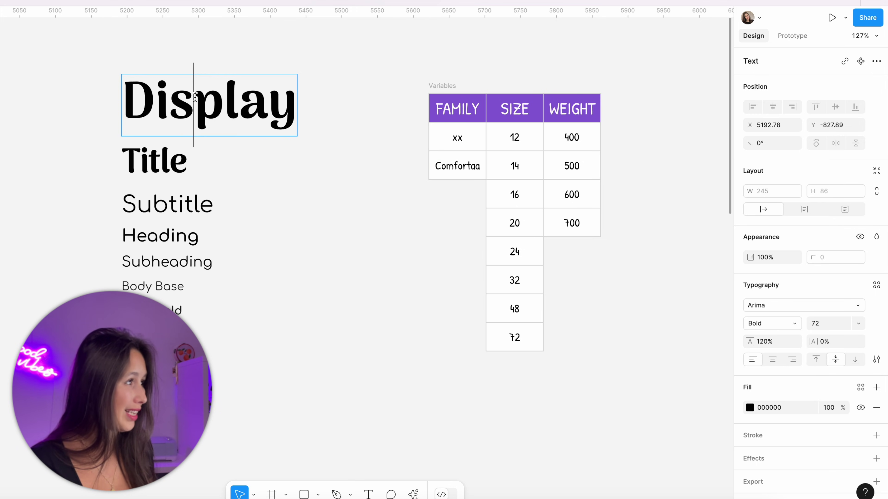
{"action": "double_click", "coordinate": [454, 136]}
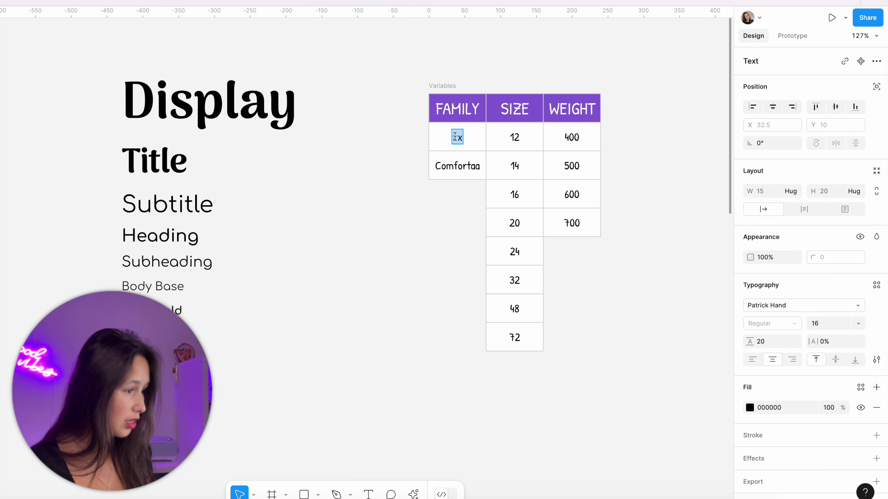
{"action": "type", "text": "Arima"}
{"action": "key", "text": "Escape"}
{"action": "left_click", "coordinate": [355, 180]}
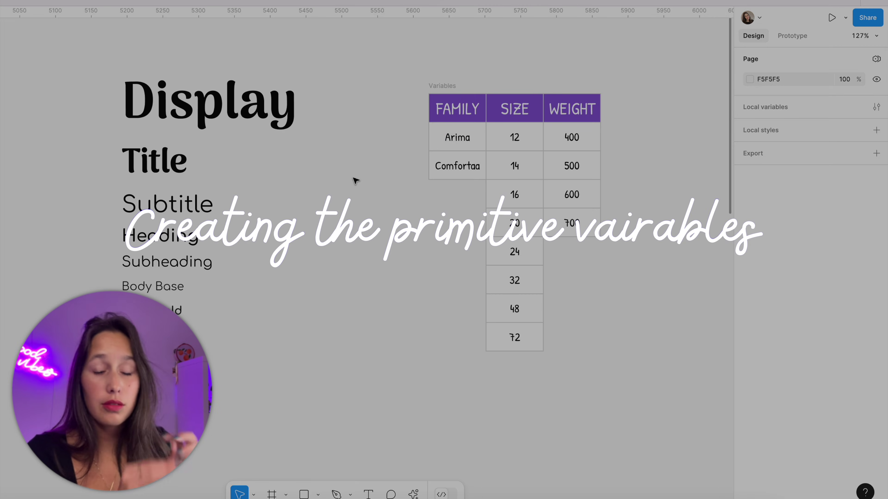
Rename the local variable collection to 'Type Primitives'
{"action": "scroll", "coordinate": [355, 180], "scroll_direction": "right", "scroll_amount": 10}
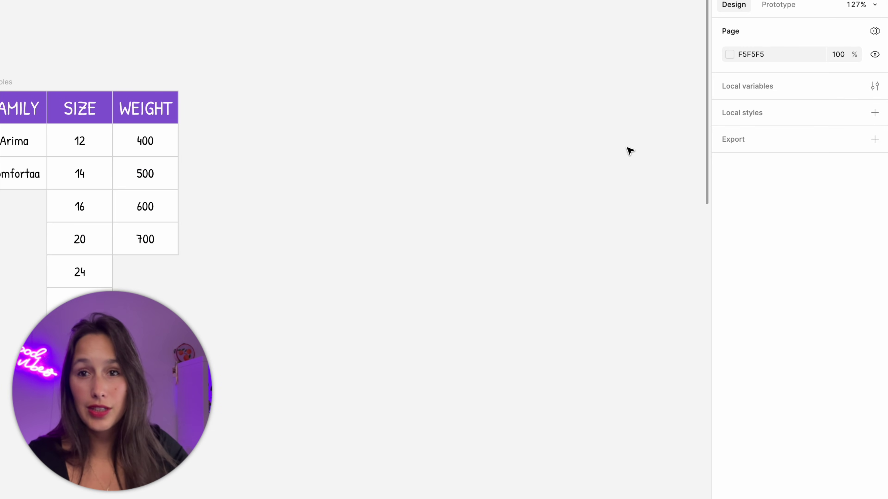
{"action": "left_click", "coordinate": [874, 86]}
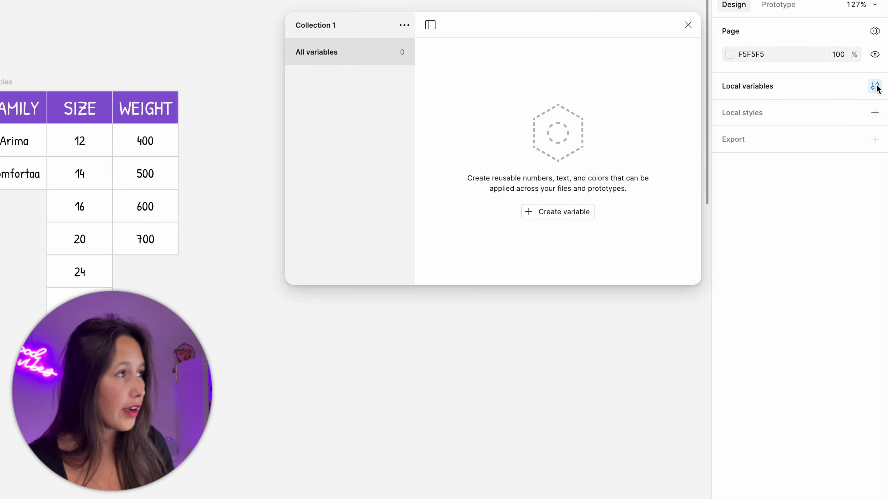
{"action": "left_click", "coordinate": [404, 25]}
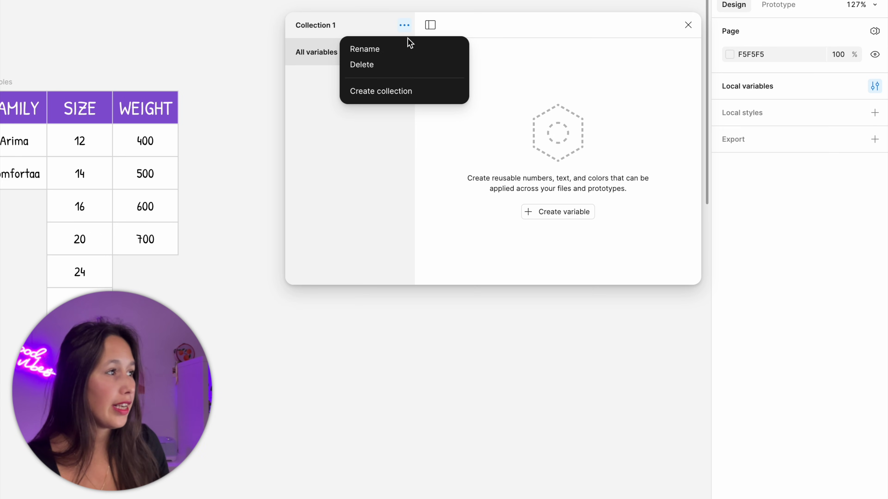
{"action": "left_click", "coordinate": [404, 54]}
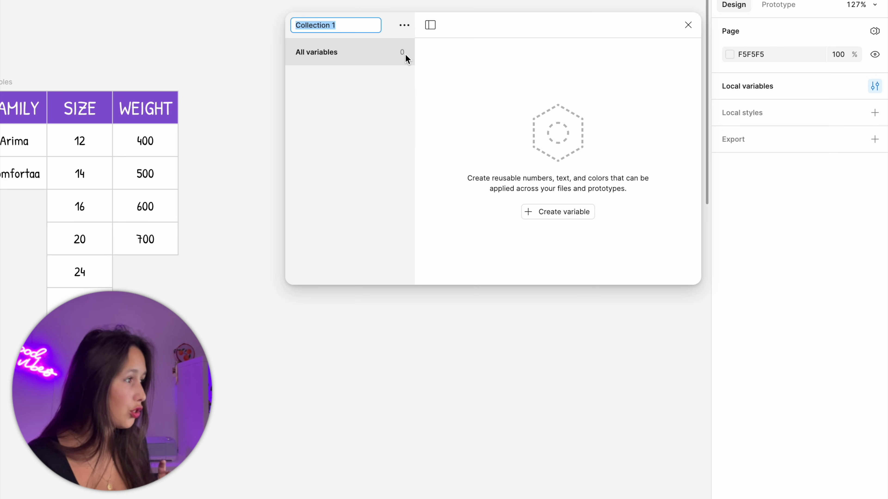
{"action": "type", "text": "Type P"}
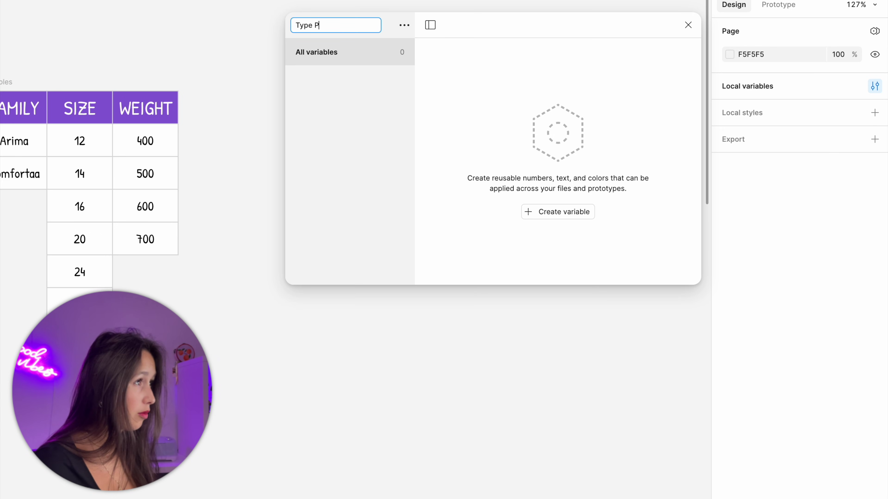
{"action": "type", "text": "rimitives"}
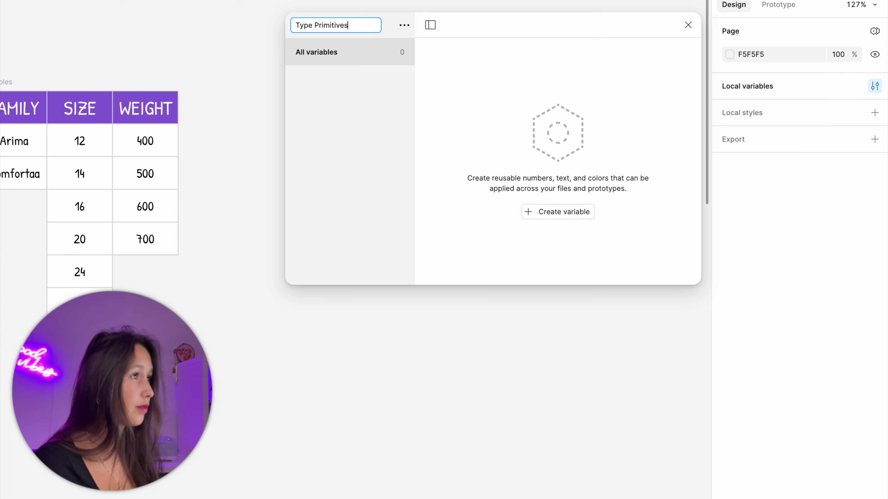
{"action": "key", "text": "Return"}
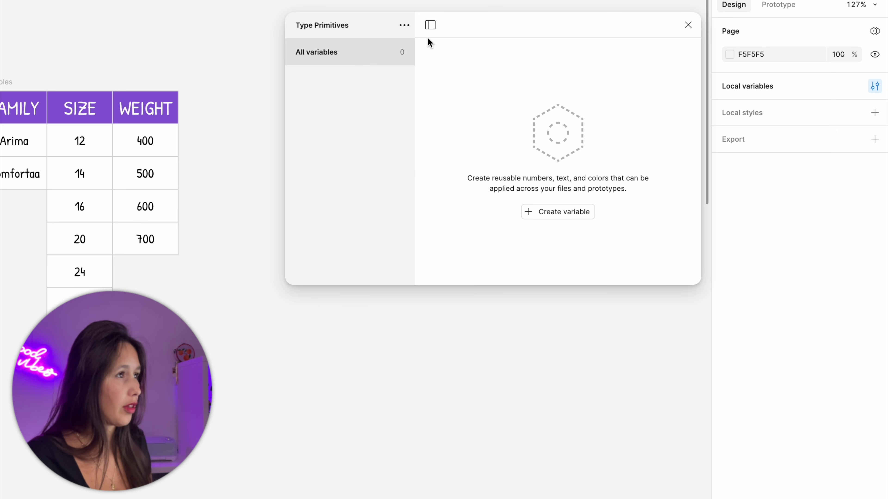
Create a String variable 'Family Title' with value Arima
{"action": "left_click", "coordinate": [431, 25]}
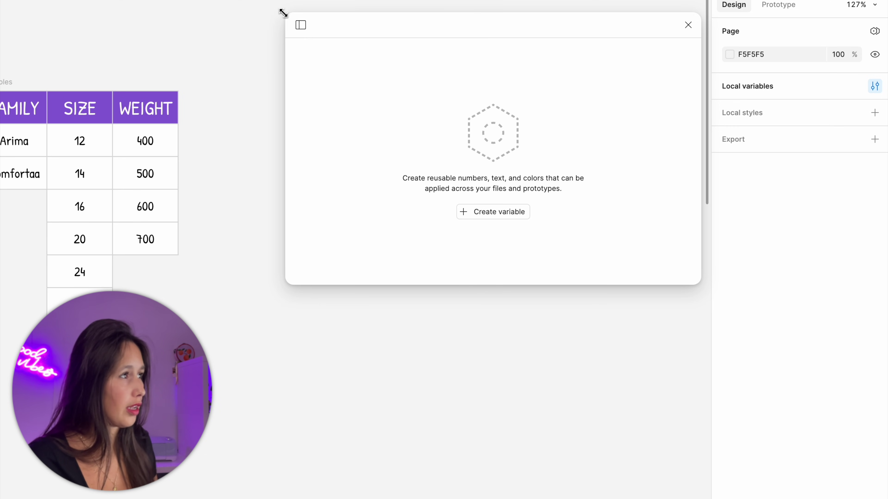
{"action": "left_click", "coordinate": [492, 211]}
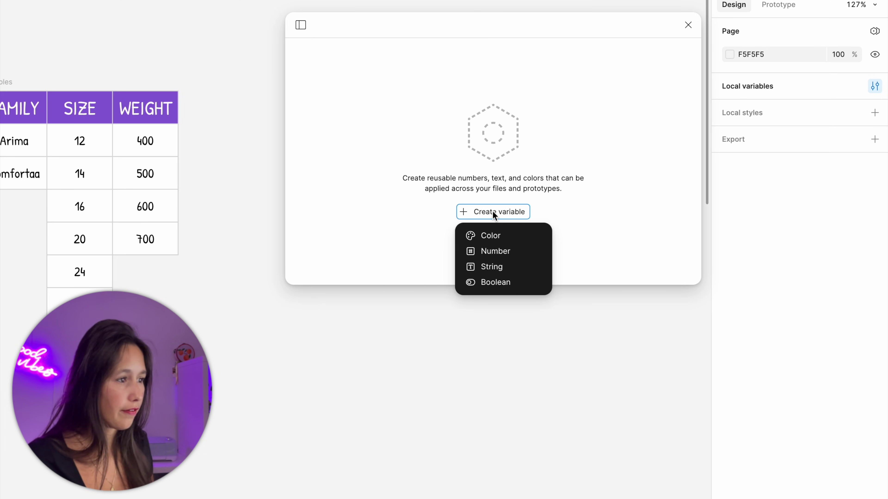
{"action": "left_click", "coordinate": [511, 273]}
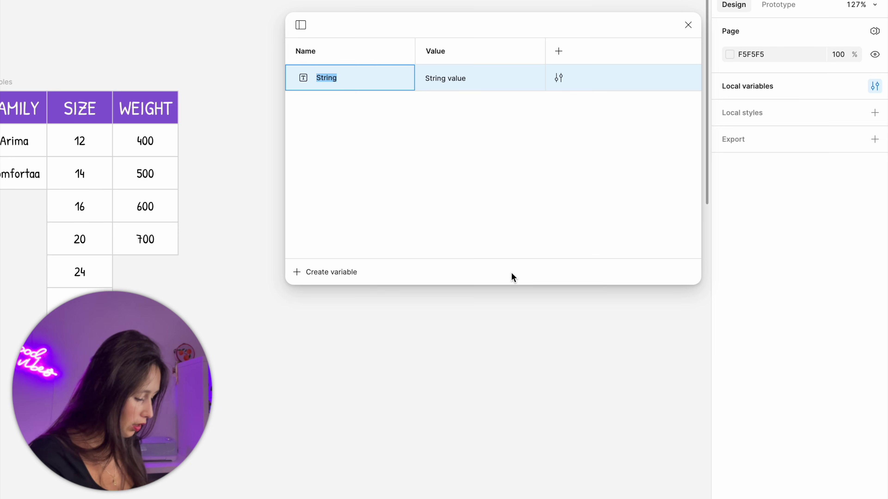
{"action": "type", "text": "Family Title"}
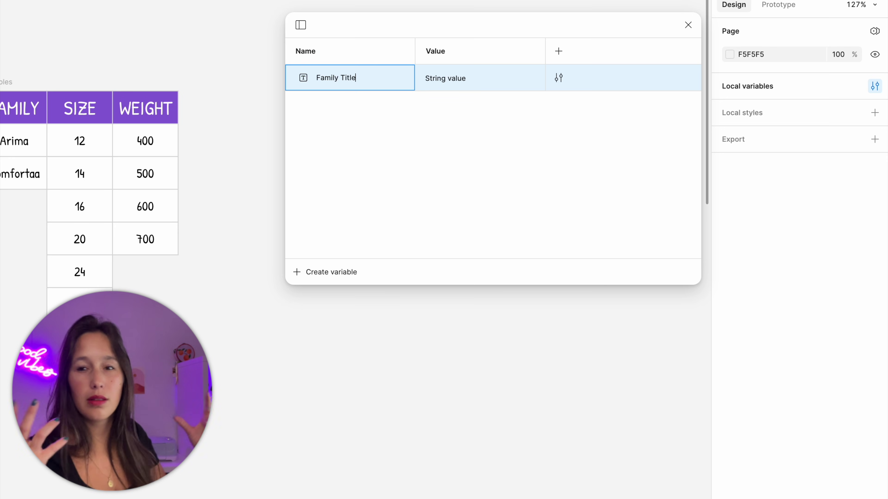
{"action": "key", "text": "Tab"}
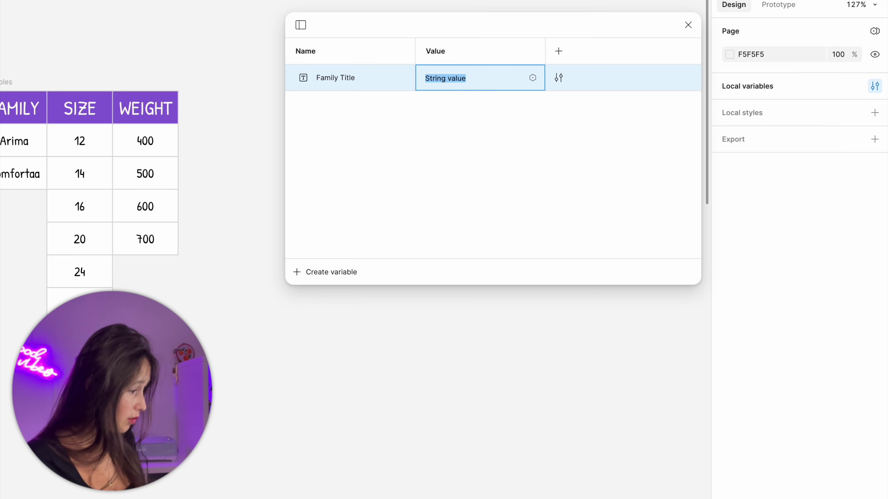
{"action": "type", "text": "Arima"}
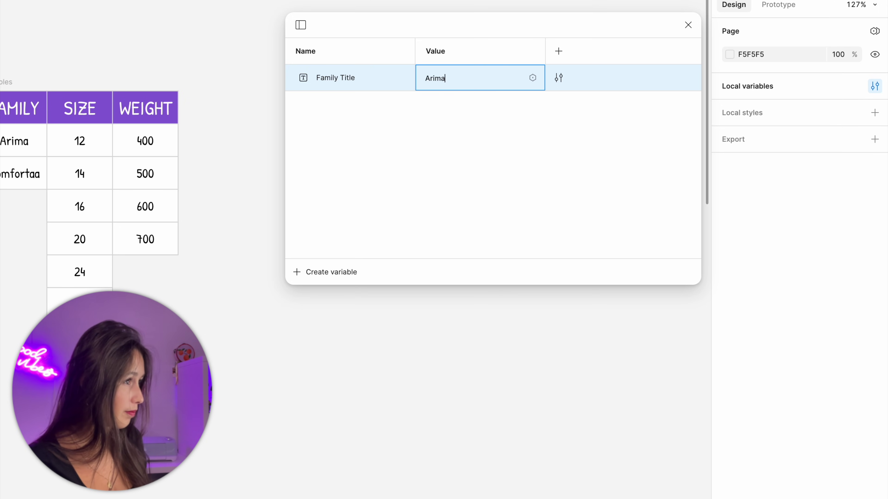
{"action": "key", "text": "Return"}
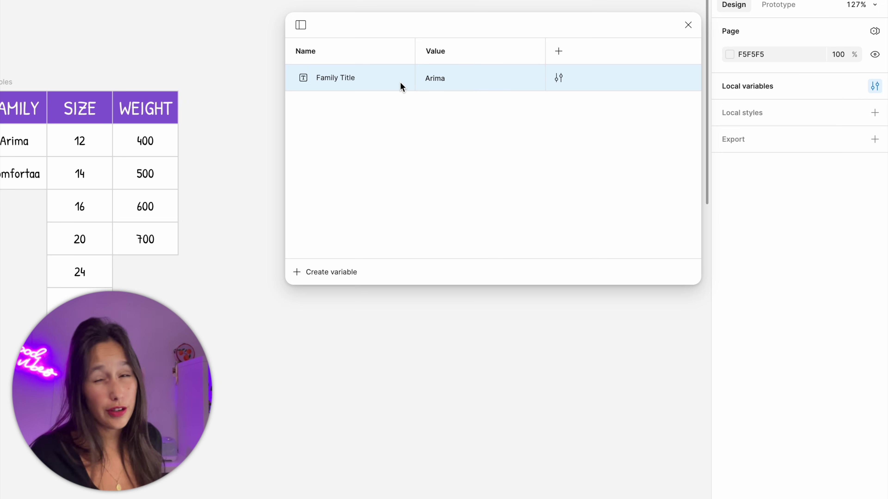
Duplicate it into a 'Family Body' variable with value Comfortaa
{"action": "key", "text": "shift+Return"}
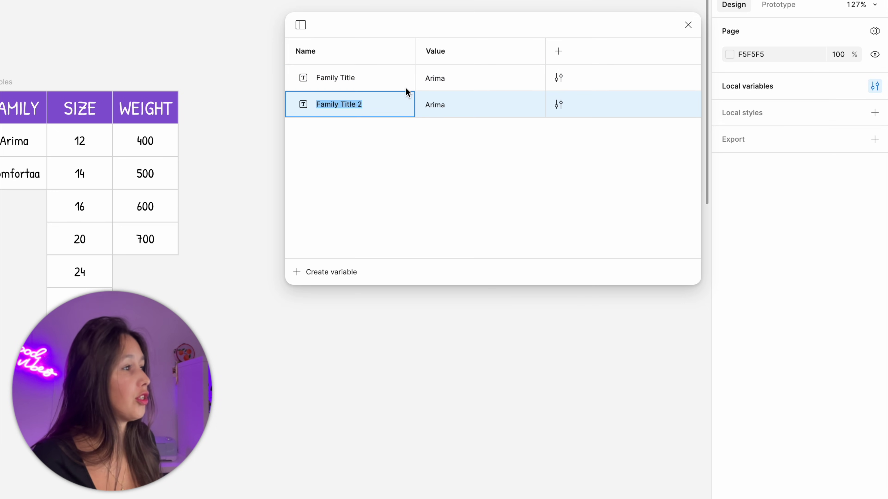
{"action": "left_click", "coordinate": [359, 109]}
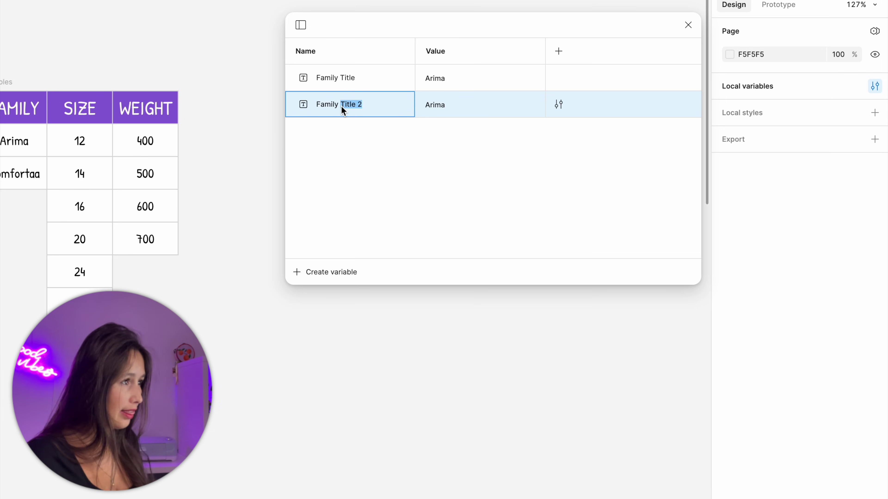
{"action": "type", "text": "Body"}
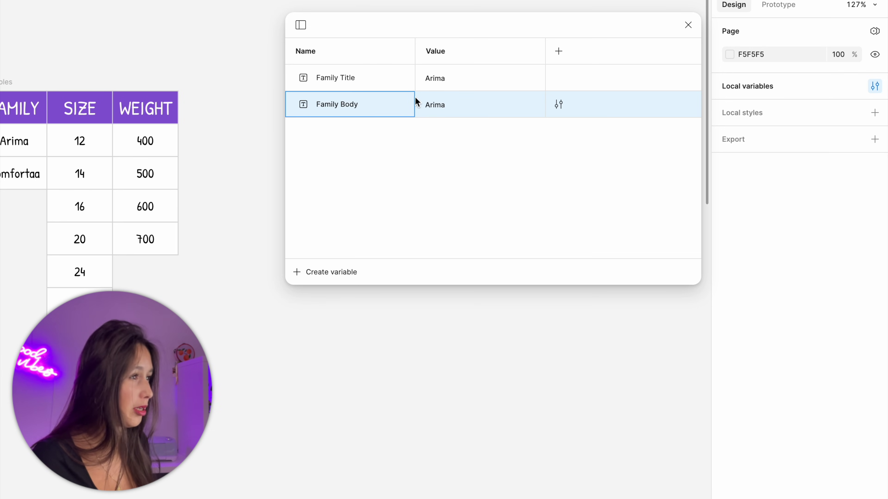
{"action": "left_click", "coordinate": [434, 105]}
{"action": "type", "text": "Com"}
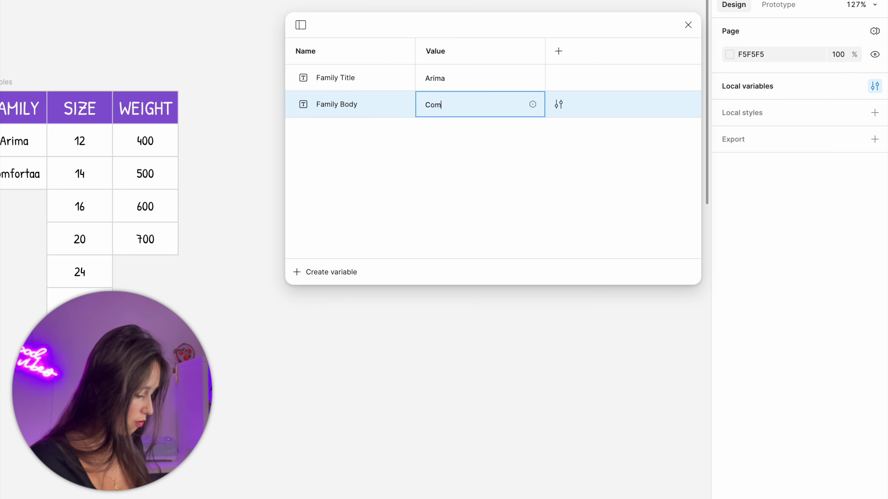
{"action": "type", "text": "fortaa"}
{"action": "key", "text": "Return"}
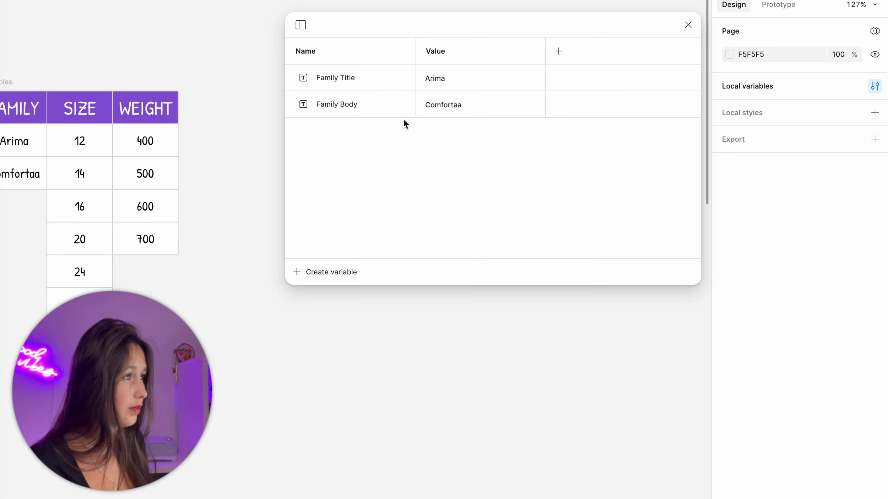
Group both family variables and begin naming the group
{"action": "key", "text": "ctrl+a"}
{"action": "right_click", "coordinate": [363, 101]}
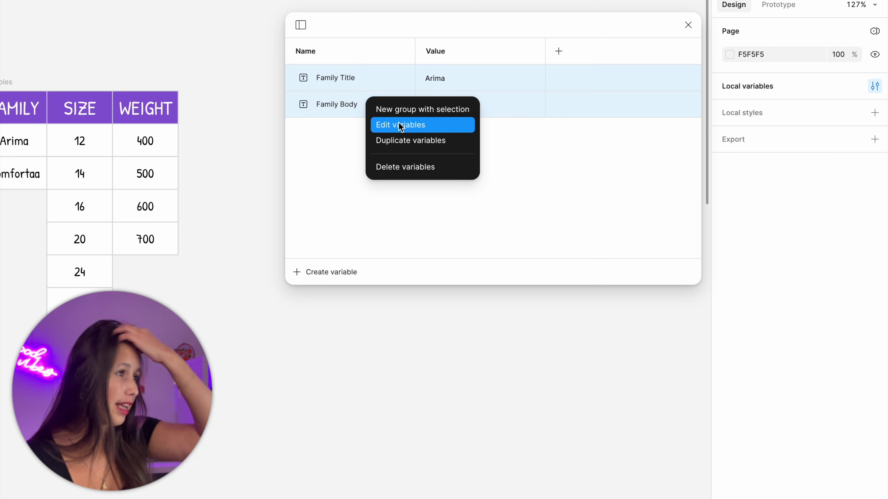
{"action": "left_click", "coordinate": [407, 111]}
{"action": "double_click", "coordinate": [329, 79]}
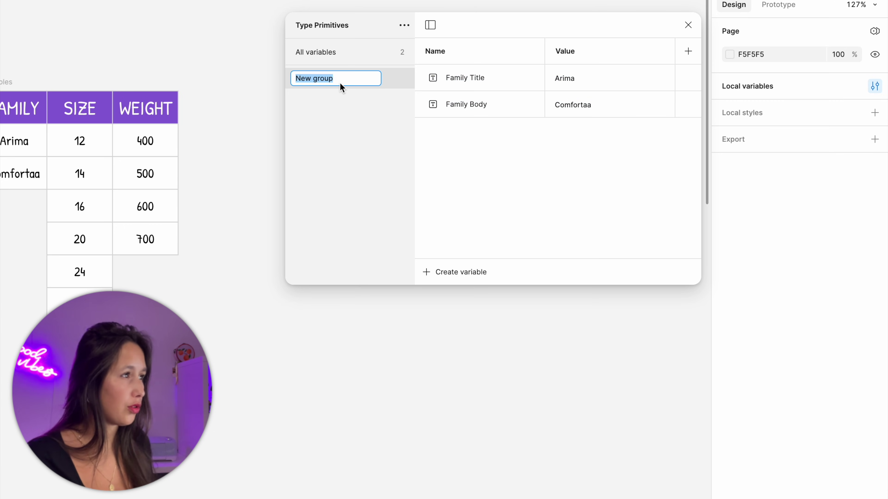
{"action": "type", "text": "Famiy Font"}
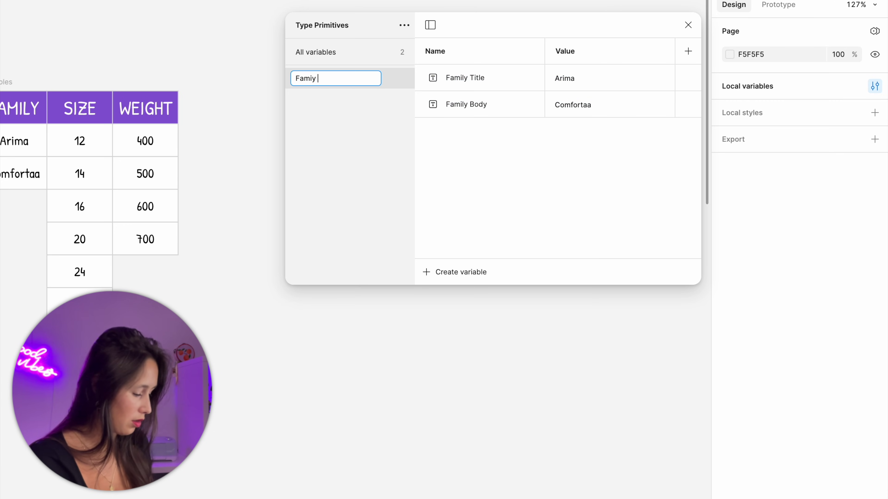
{"action": "key", "text": "BackSpace"}
{"action": "key", "text": "BackSpace"}
{"action": "key", "text": "BackSpace"}
{"action": "key", "text": "BackSpace"}
{"action": "key", "text": "BackSpace"}
{"action": "key", "text": "BackSpace"}
Finish naming the group 'Family' and check its variables
{"action": "type", "text": "ly"}
{"action": "key", "text": "Return"}
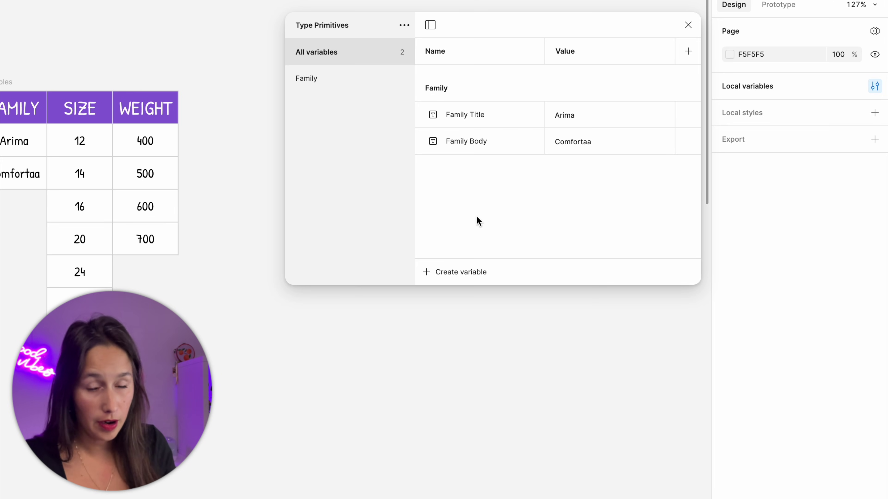
{"action": "left_click", "coordinate": [309, 79]}
{"action": "left_click", "coordinate": [329, 54]}
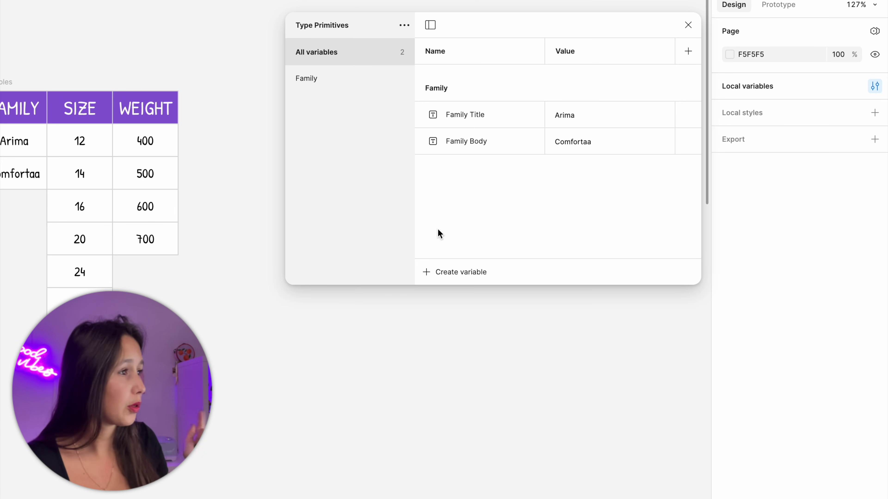
Create a number variable 'Font Size / 1 (12)' with value 12
{"action": "left_click", "coordinate": [456, 274]}
{"action": "left_click", "coordinate": [463, 311]}
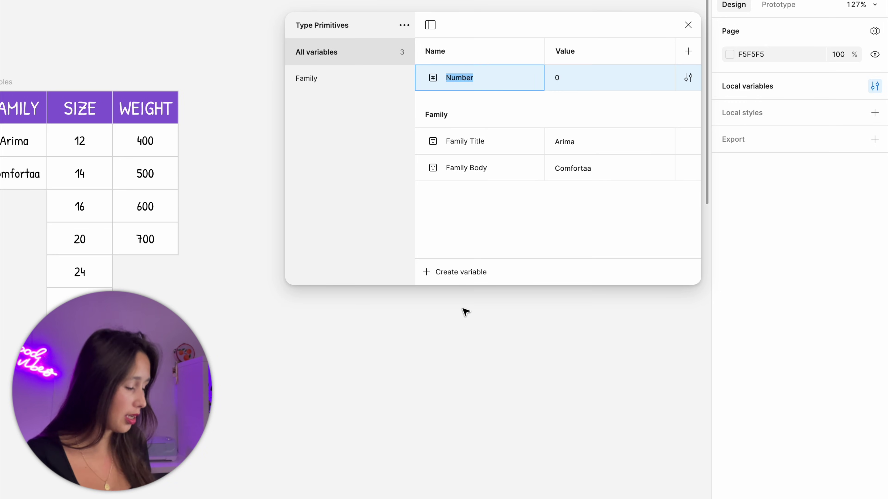
{"action": "type", "text": "Font Size /"}
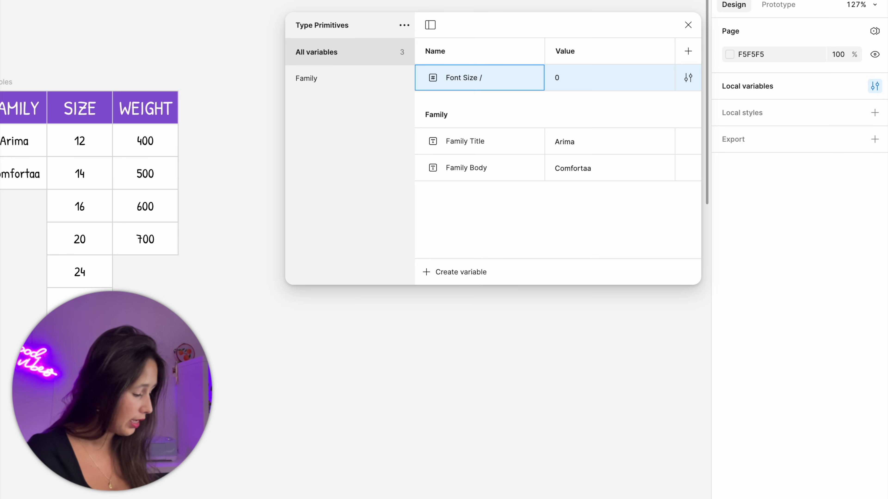
{"action": "type", "text": "1 (12)"}
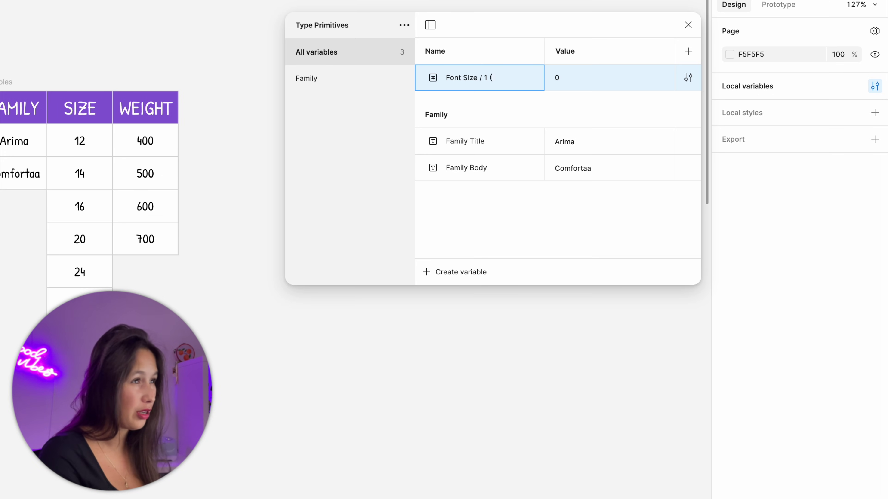
{"action": "key", "text": "Return"}
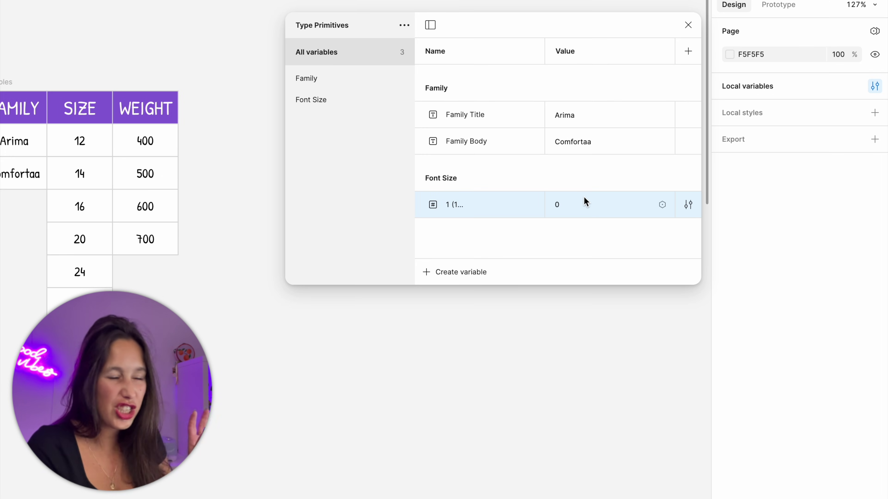
{"action": "left_click", "coordinate": [581, 206]}
{"action": "type", "text": "12"}
{"action": "key", "text": "Return"}
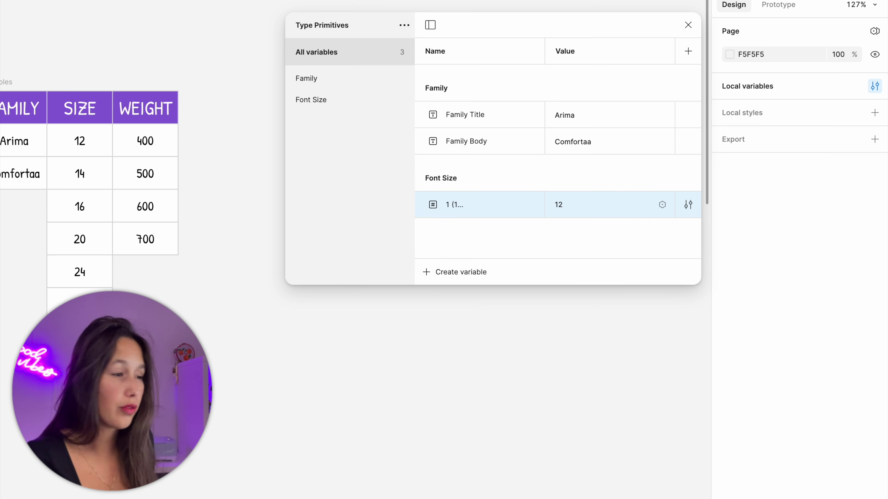
Duplicate it into font-size variables 2 (14) and 3 (16)
{"action": "key", "text": "ctrl+d"}
{"action": "type", "text": "2 (14"}
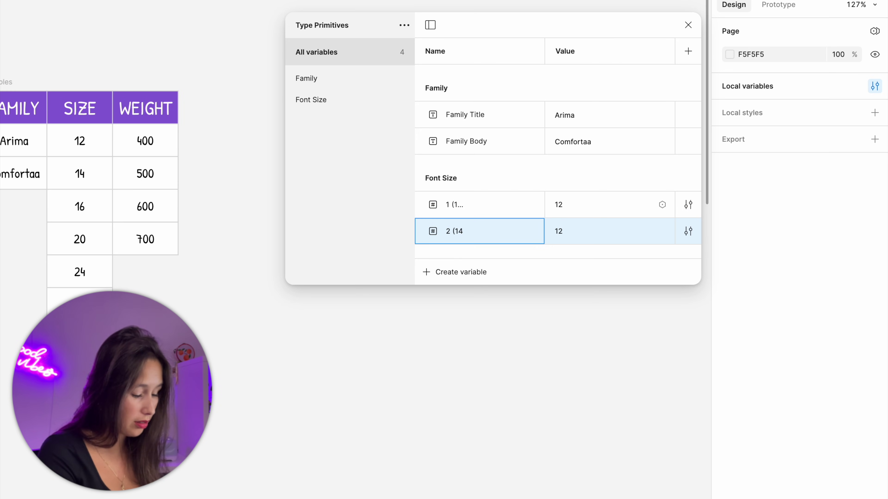
{"action": "type", "text": ")"}
{"action": "key", "text": "Tab"}
{"action": "type", "text": "14"}
{"action": "left_click", "coordinate": [466, 204]}
{"action": "left_click", "coordinate": [519, 234]}
{"action": "key", "text": "ctrl+d"}
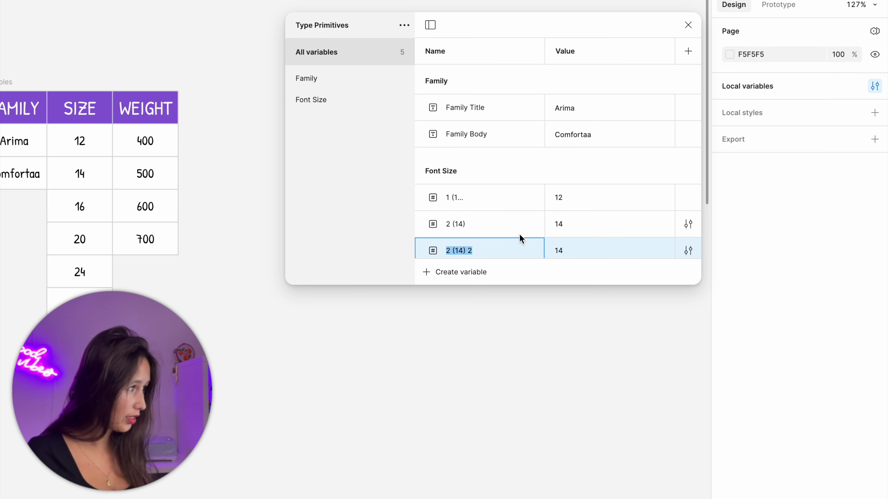
{"action": "type", "text": "3 (16)"}
{"action": "key", "text": "Tab"}
{"action": "type", "text": "16"}
{"action": "key", "text": "Return"}
Add font-size variables 4 (20) and 5 (24)
{"action": "key", "text": "ctrl+d"}
{"action": "type", "text": "4 (29"}
{"action": "key", "text": "BackSpace"}
{"action": "type", "text": "0)"}
{"action": "key", "text": "Tab"}
{"action": "type", "text": "20"}
{"action": "key", "text": "Return"}
{"action": "key", "text": "ctrl+d"}
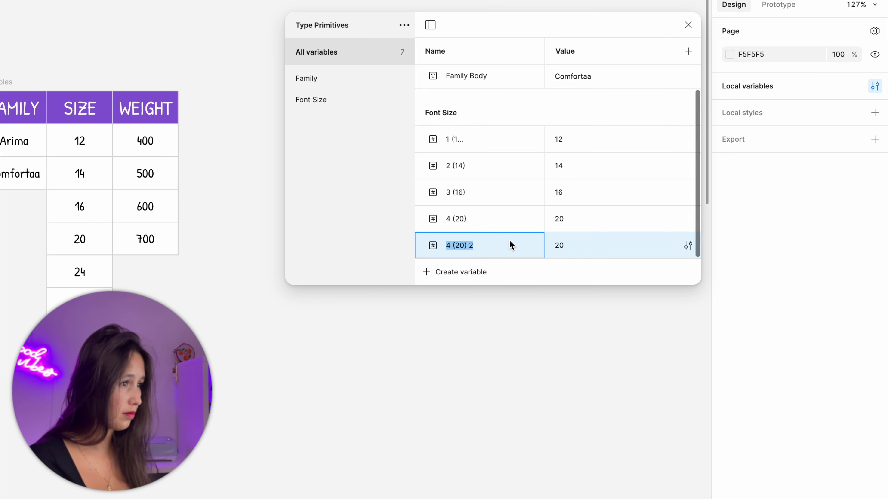
{"action": "type", "text": "5 (24)"}
{"action": "key", "text": "Tab"}
{"action": "type", "text": "24"}
{"action": "key", "text": "Return"}
Add font-size variables 6 (32), 7 (48) and 8 (72)
{"action": "key", "text": "ctrl+d"}
{"action": "type", "text": "6 (32)"}
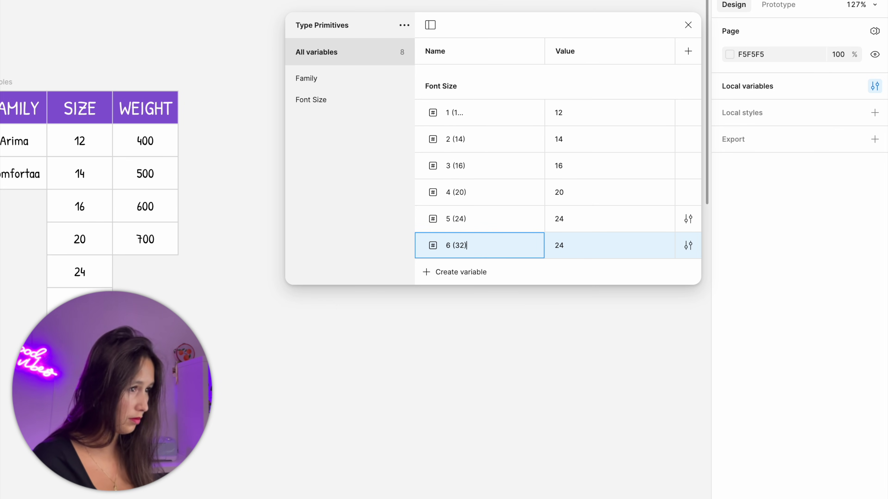
{"action": "key", "text": "Tab"}
{"action": "type", "text": "32"}
{"action": "key", "text": "Return"}
{"action": "key", "text": "ctrl+d"}
{"action": "type", "text": "7 (48)"}
{"action": "key", "text": "Tab"}
{"action": "type", "text": "48"}
{"action": "key", "text": "Return"}
{"action": "key", "text": "ctrl+d"}
{"action": "type", "text": "8 (72)"}
{"action": "key", "text": "Tab"}
{"action": "type", "text": "72"}
{"action": "key", "text": "Return"}
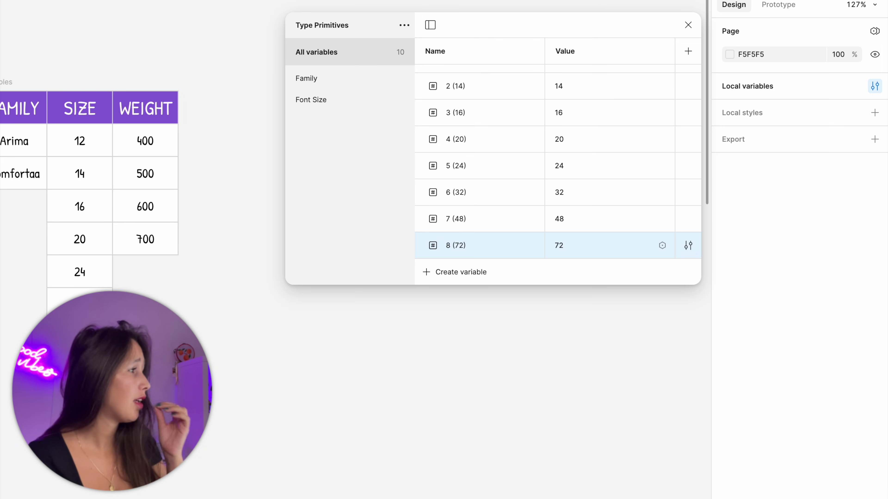
Create a number variable 'Font Weight / Regular' with value 400
{"action": "left_click", "coordinate": [403, 30]}
{"action": "left_click", "coordinate": [313, 54]}
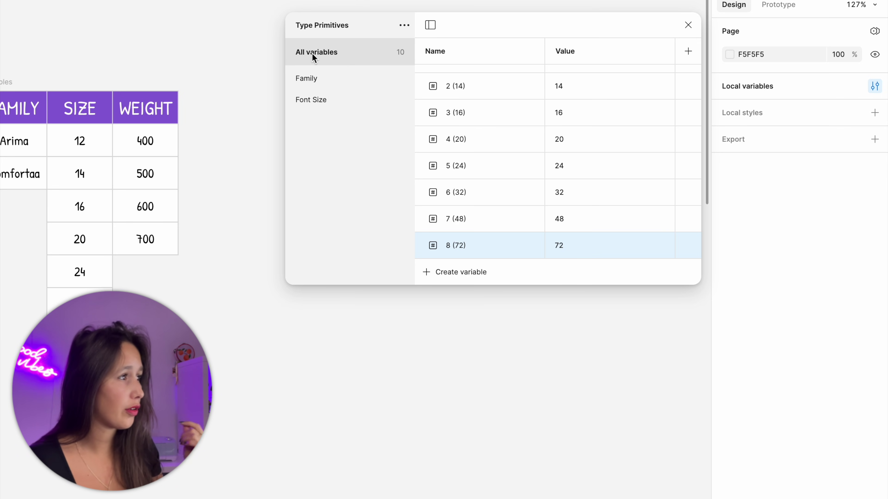
{"action": "scroll", "coordinate": [461, 168], "scroll_direction": "up", "scroll_amount": 5}
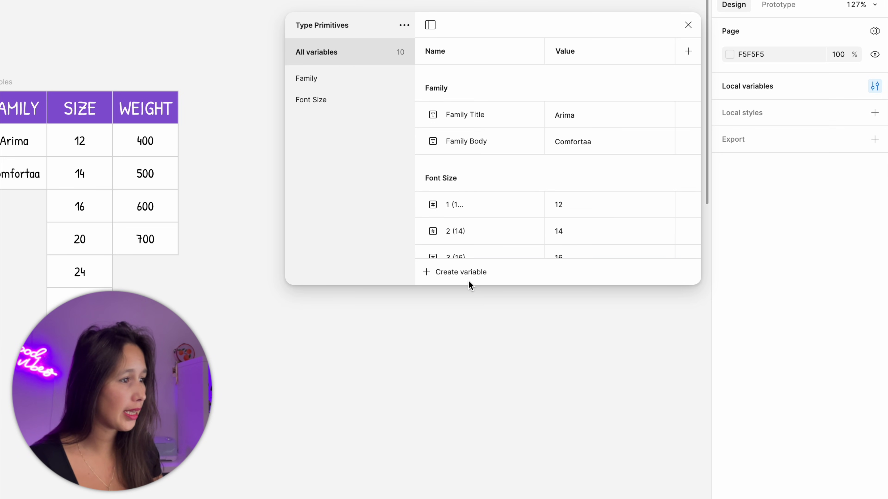
{"action": "left_click", "coordinate": [469, 272]}
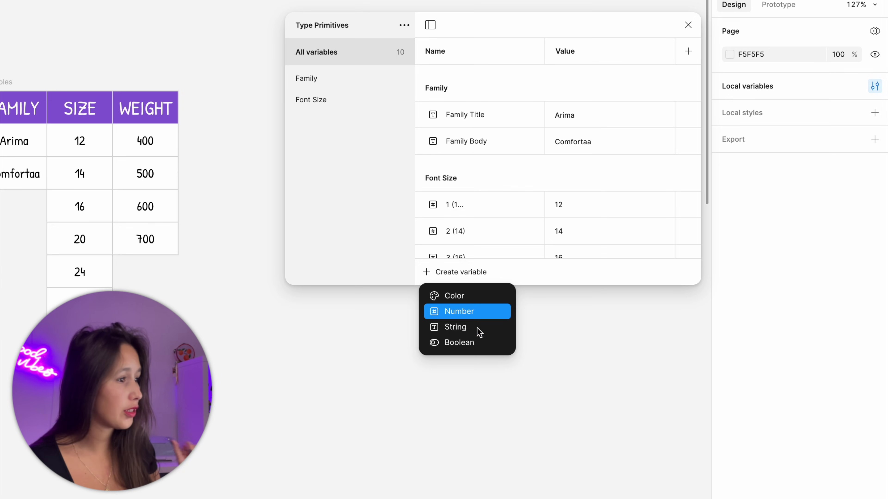
{"action": "left_click", "coordinate": [479, 311]}
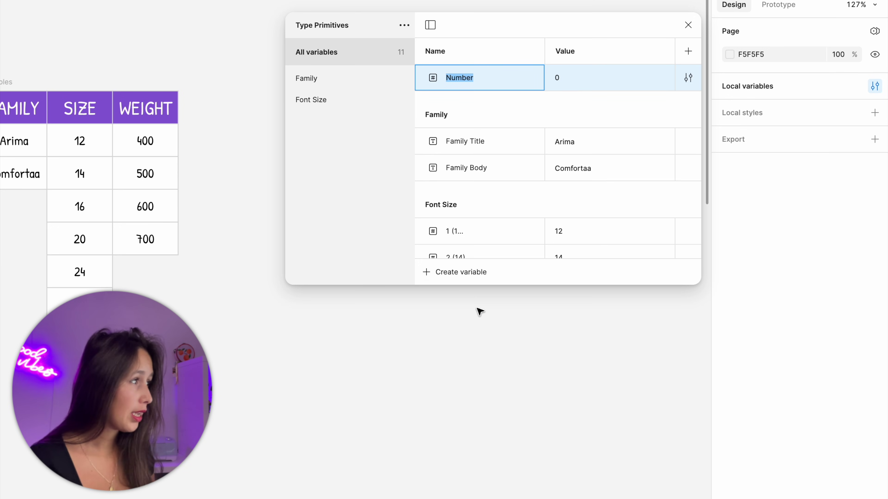
{"action": "type", "text": "Font Weight /"}
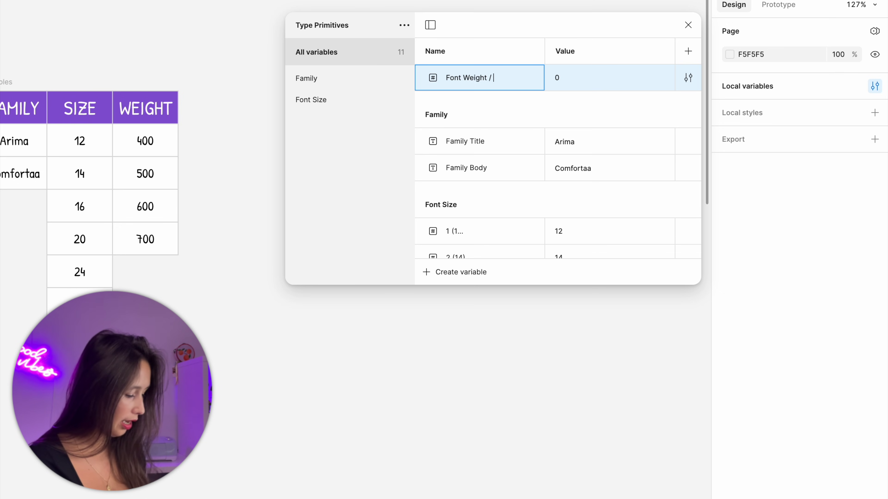
{"action": "type", "text": "Regular"}
{"action": "key", "text": "Return"}
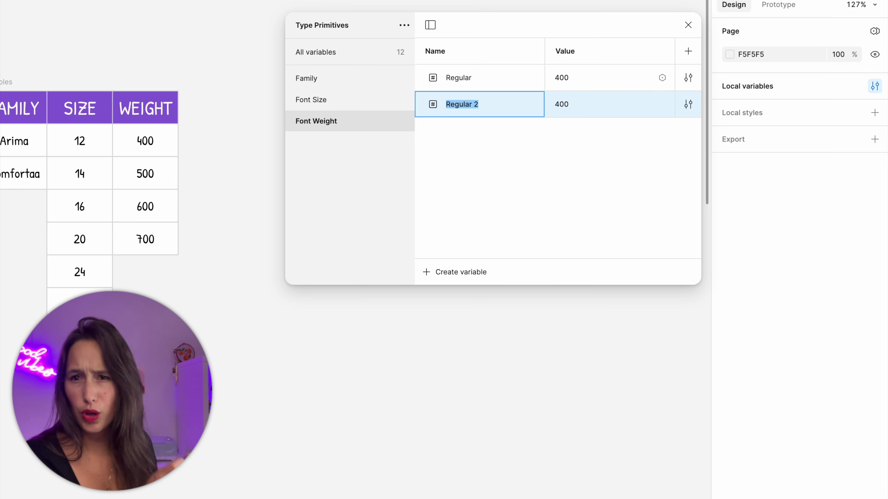
Add font weights Medium 500, Semi Bold 600 and Bold 700
{"action": "type", "text": "Medium"}
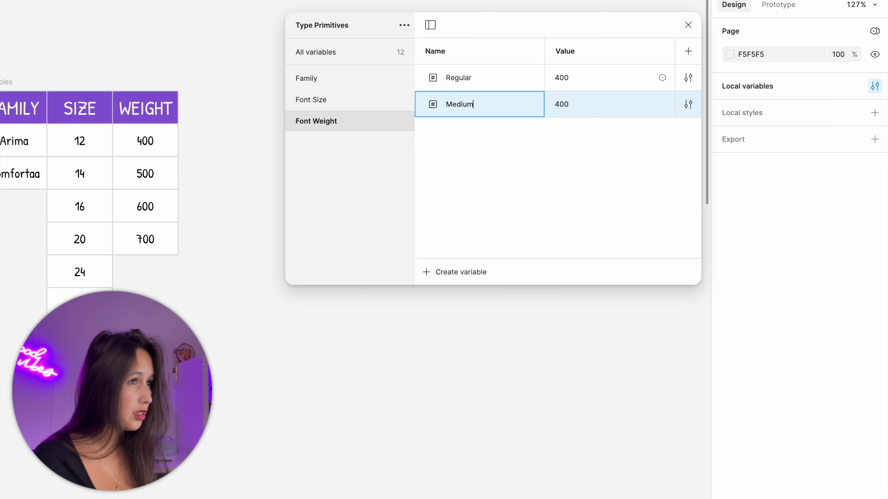
{"action": "key", "text": "Tab"}
{"action": "type", "text": "500"}
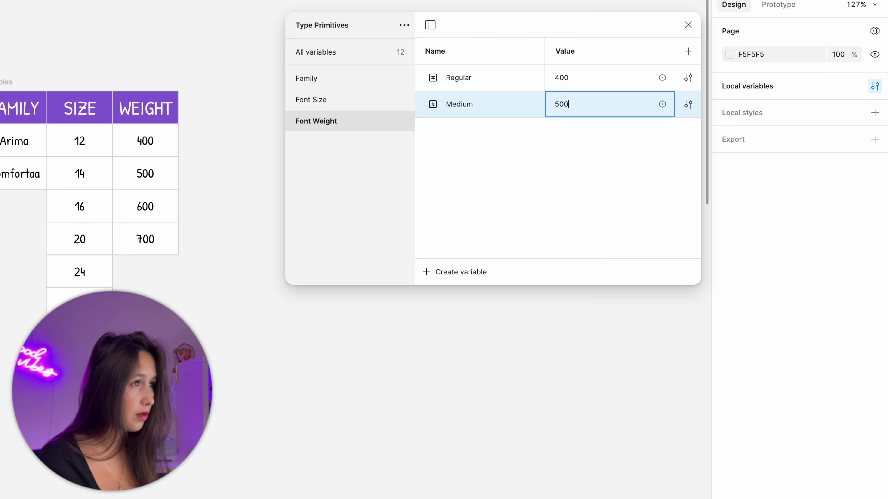
{"action": "key", "text": "Return"}
{"action": "type", "text": "Semi Bold"}
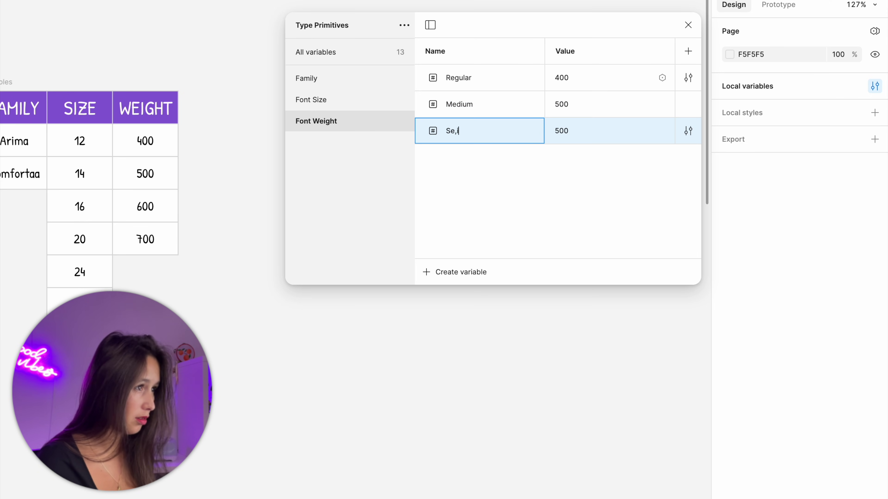
{"action": "key", "text": "Tab"}
{"action": "type", "text": "600"}
{"action": "key", "text": "Return"}
{"action": "type", "text": "Bold"}
{"action": "key", "text": "Tab"}
{"action": "type", "text": "700"}
{"action": "key", "text": "Return"}
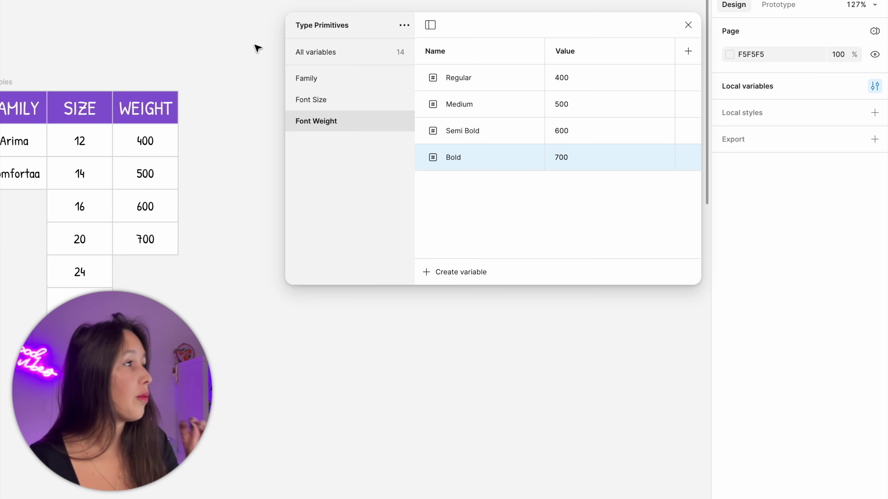
Create a new variable collection named 'Typography Tokens'
{"action": "left_click", "coordinate": [398, 25]}
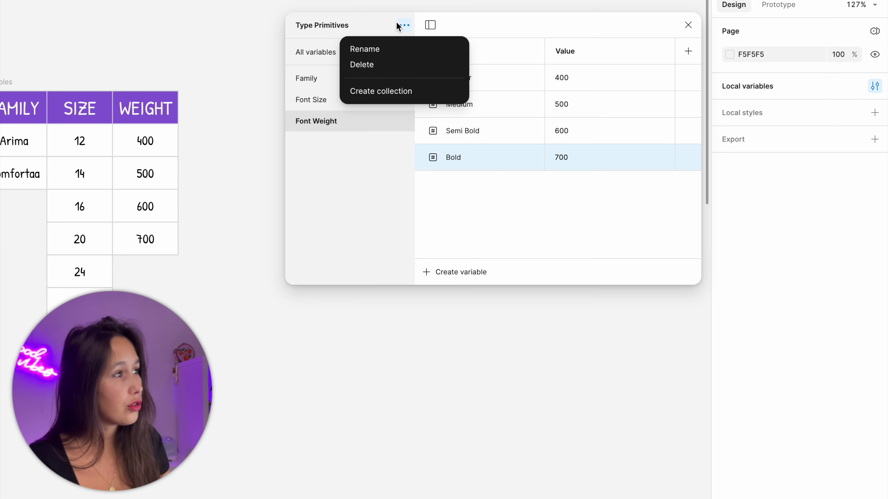
{"action": "left_click", "coordinate": [396, 22]}
{"action": "left_click", "coordinate": [327, 46]}
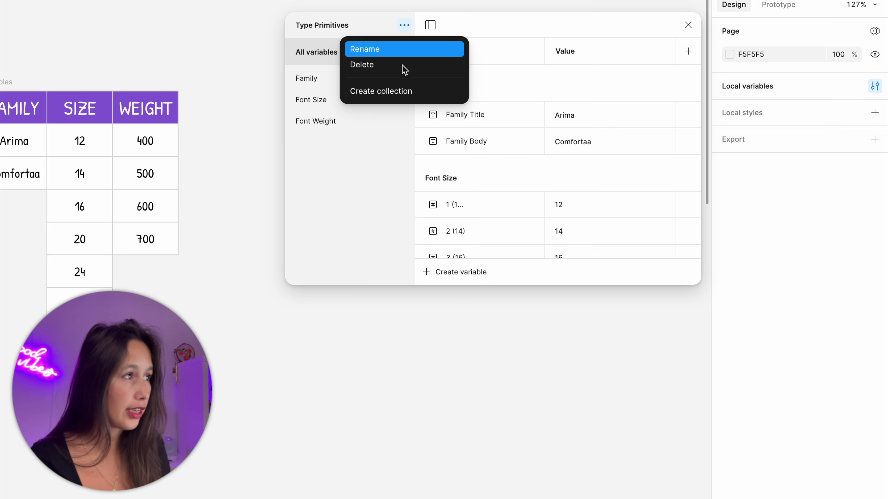
{"action": "left_click", "coordinate": [381, 91]}
{"action": "key", "text": "Return"}
{"action": "left_click", "coordinate": [319, 29]}
{"action": "left_click", "coordinate": [319, 29]}
{"action": "left_click", "coordinate": [319, 29]}
{"action": "left_click", "coordinate": [319, 29]}
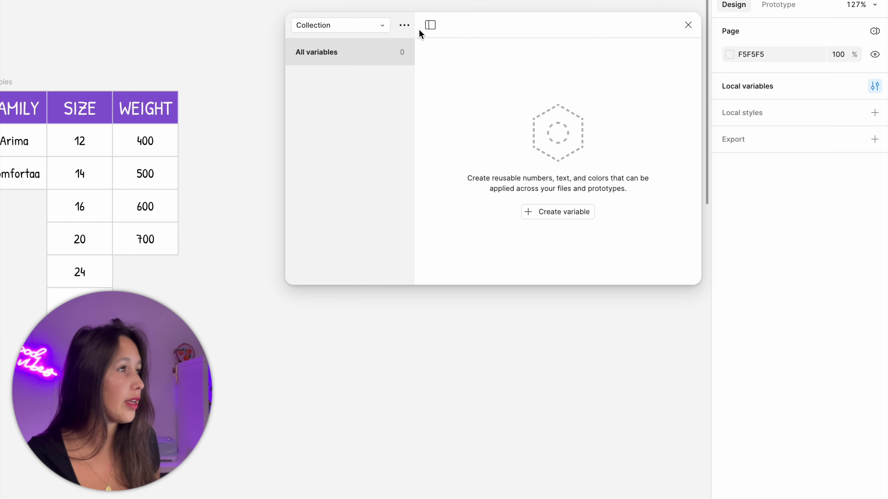
{"action": "left_click", "coordinate": [412, 30]}
{"action": "left_click", "coordinate": [416, 52]}
{"action": "type", "text": "Typogr"}
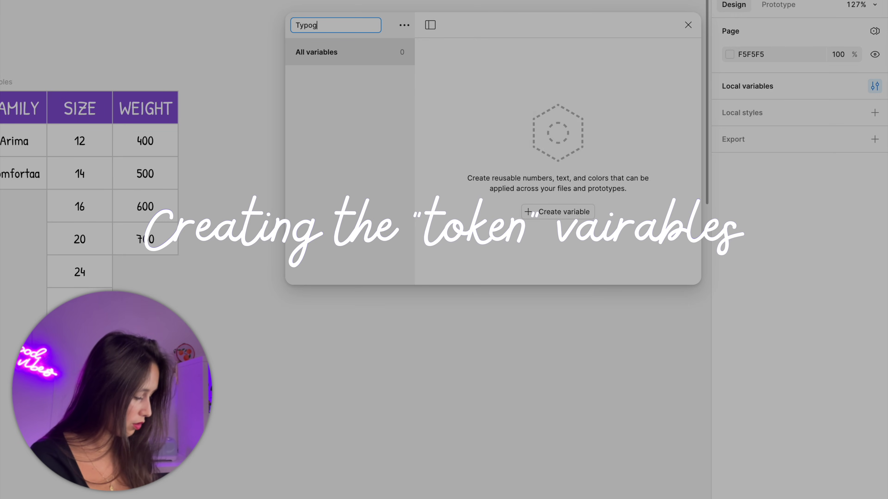
{"action": "type", "text": "aphy Tokens"}
{"action": "key", "text": "BackSpace"}
{"action": "key", "text": "BackSpace"}
{"action": "key", "text": "BackSpace"}
{"action": "key", "text": "BackSpace"}
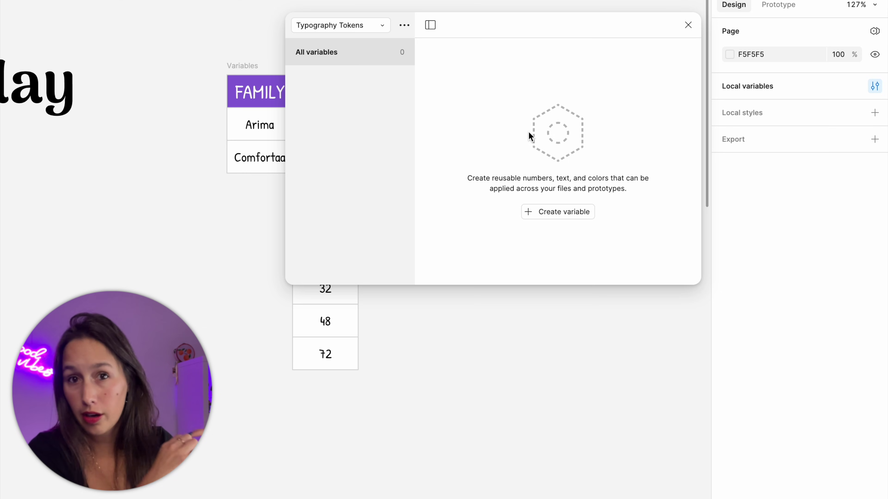
Add a string variable Titles/Disply/Family aliased to the Family Title primitive
{"action": "left_click", "coordinate": [551, 210]}
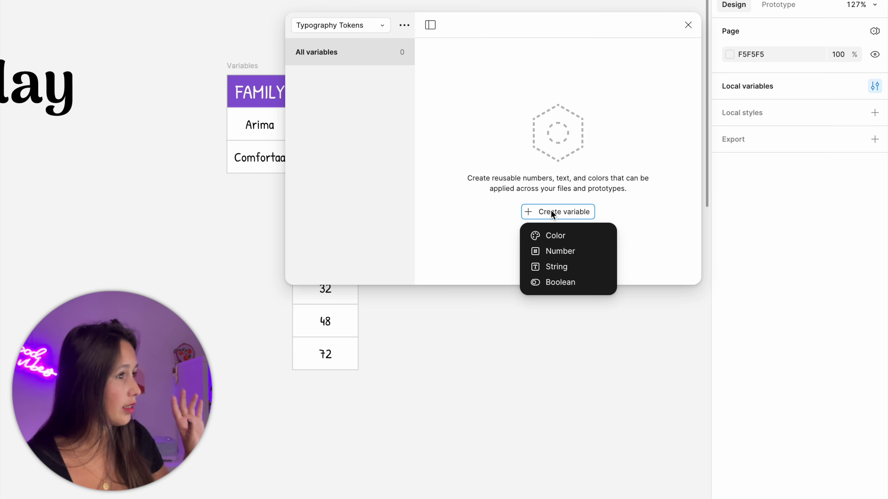
{"action": "left_click", "coordinate": [558, 267]}
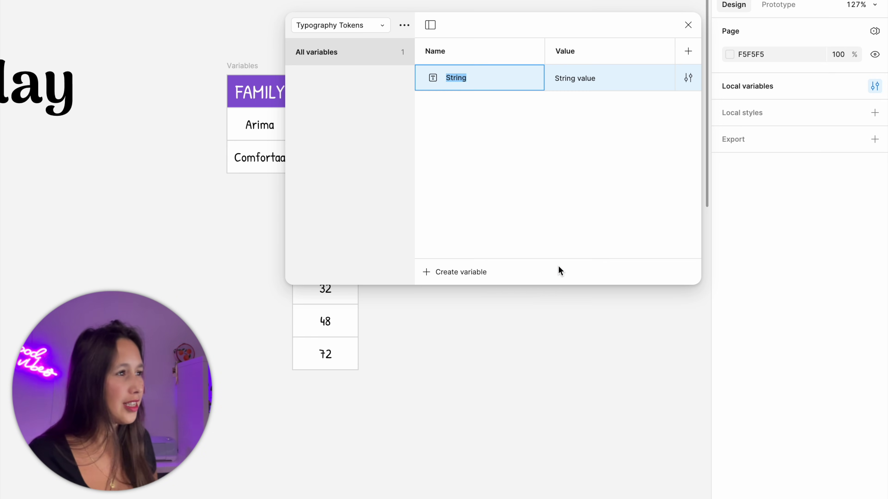
{"action": "type", "text": "Titles / Disply /"}
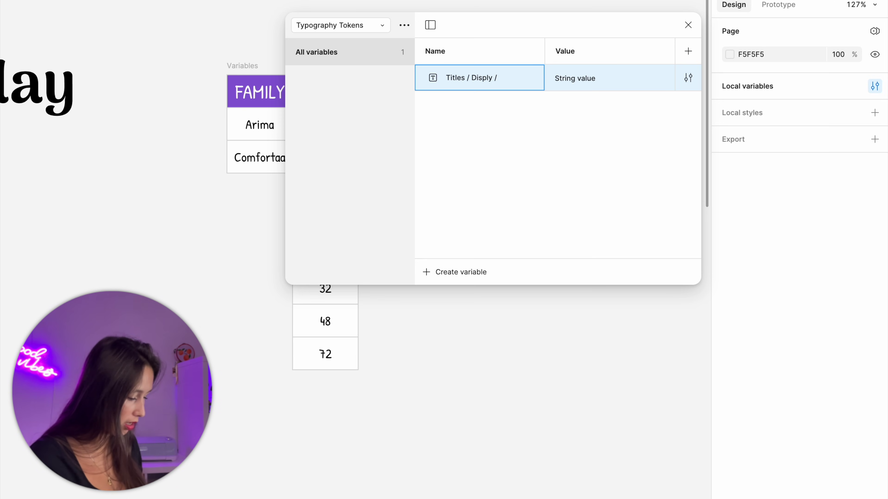
{"action": "type", "text": "mily"}
{"action": "key", "text": "Return"}
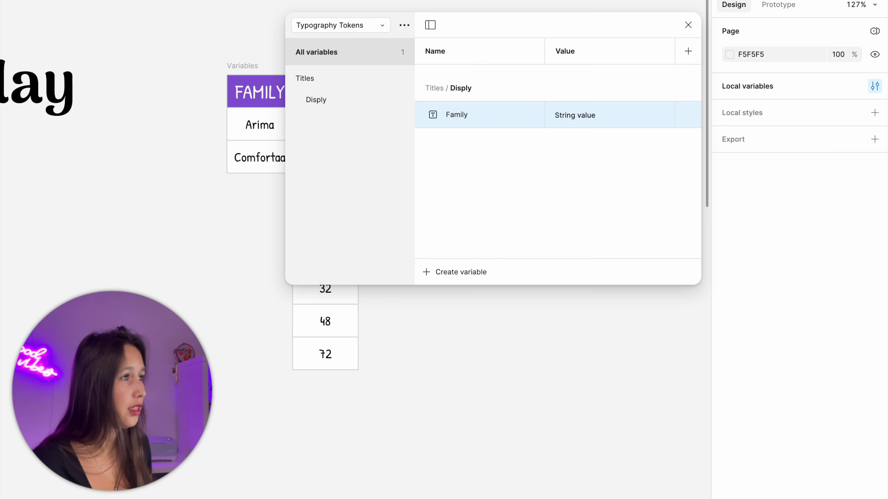
{"action": "left_click", "coordinate": [351, 98]}
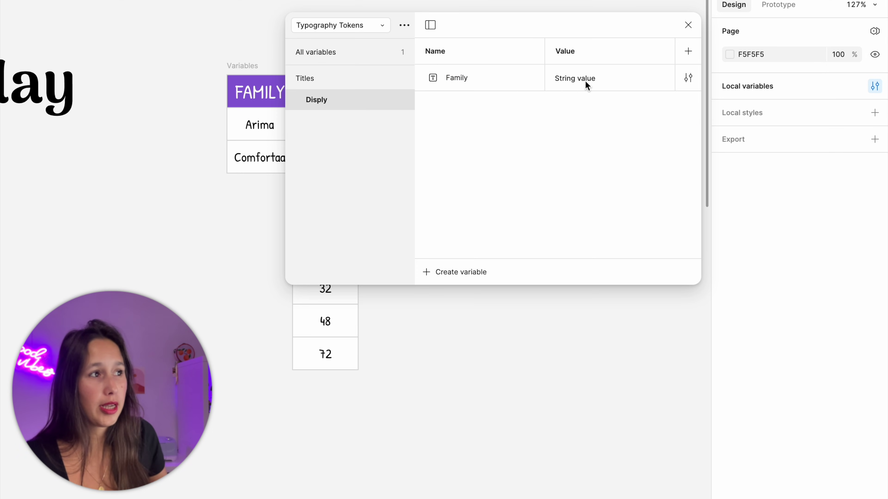
{"action": "left_click", "coordinate": [663, 77]}
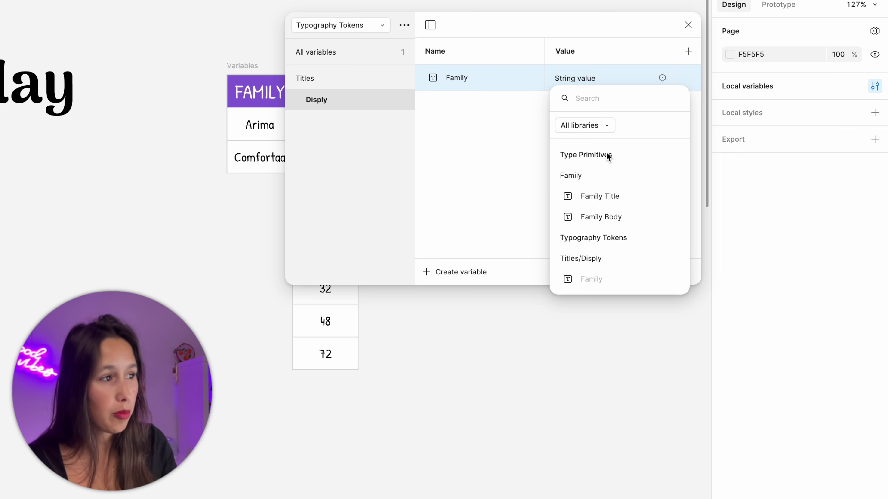
{"action": "left_click", "coordinate": [604, 197]}
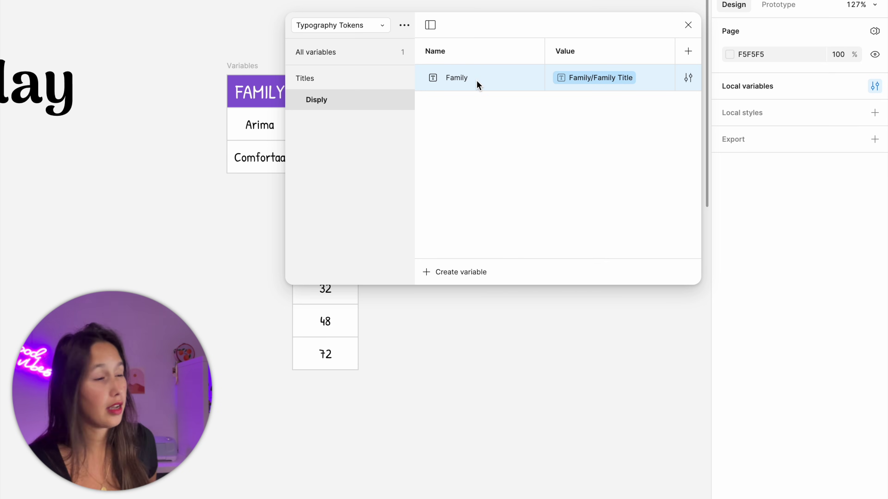
Add a number variable Size aliased to Font Size/8 (72)
{"action": "left_click", "coordinate": [465, 277]}
{"action": "left_click", "coordinate": [470, 311]}
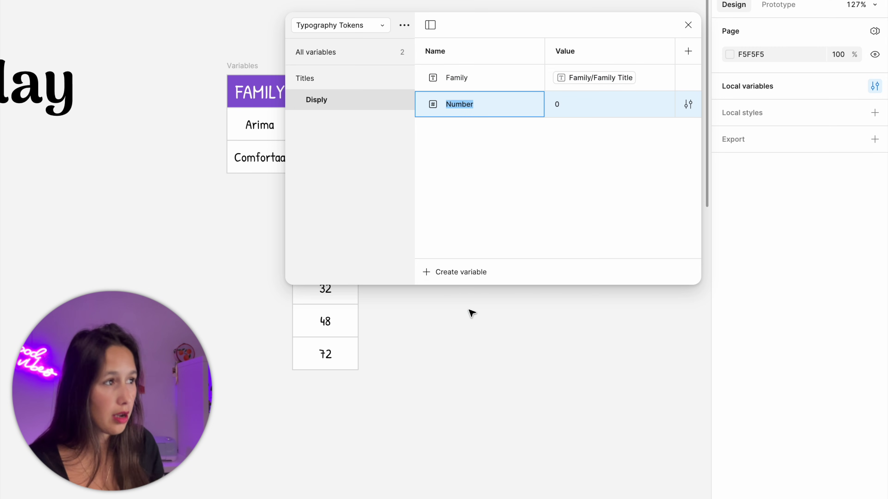
{"action": "type", "text": "Size"}
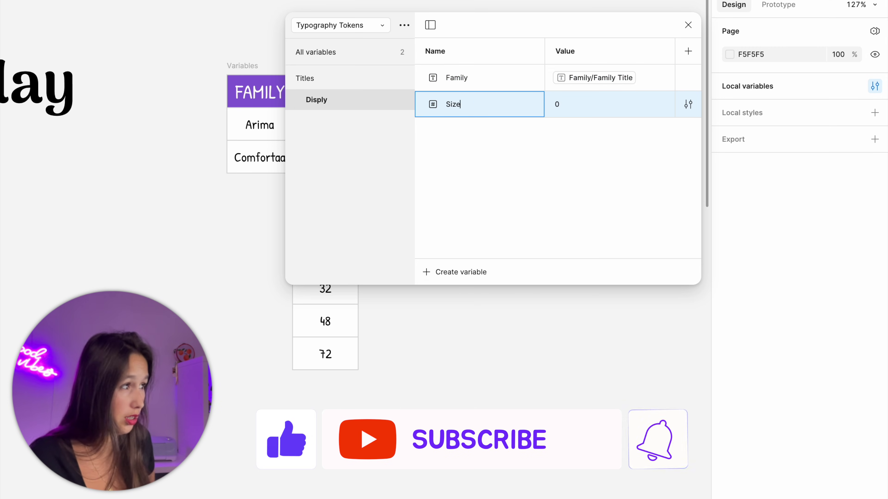
{"action": "key", "text": "Return"}
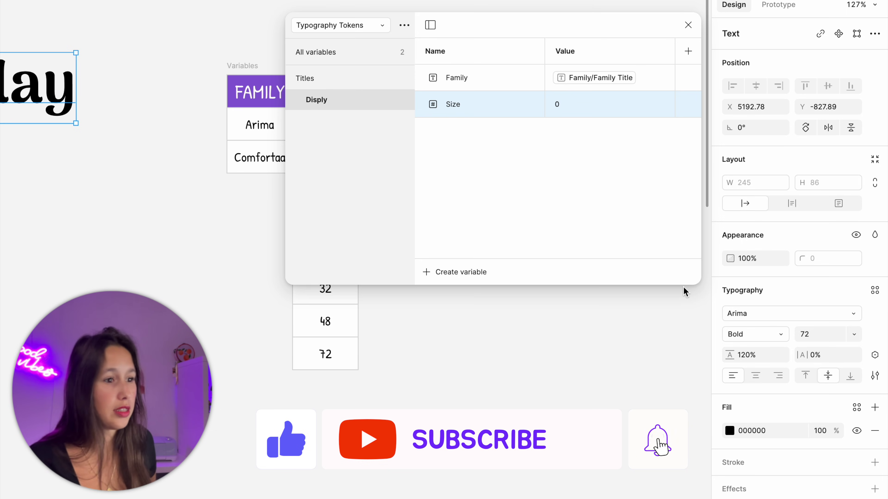
{"action": "left_click", "coordinate": [584, 105]}
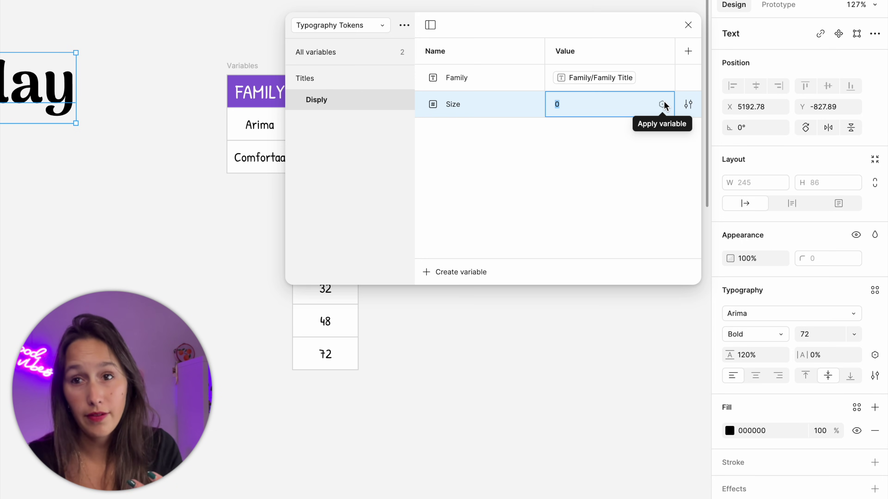
{"action": "left_click", "coordinate": [663, 104]}
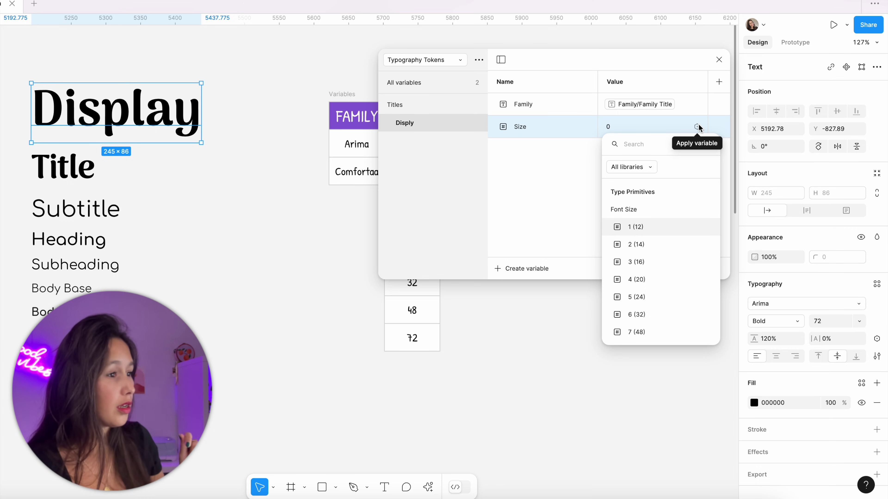
{"action": "scroll", "coordinate": [654, 325], "scroll_direction": "down", "scroll_amount": 2}
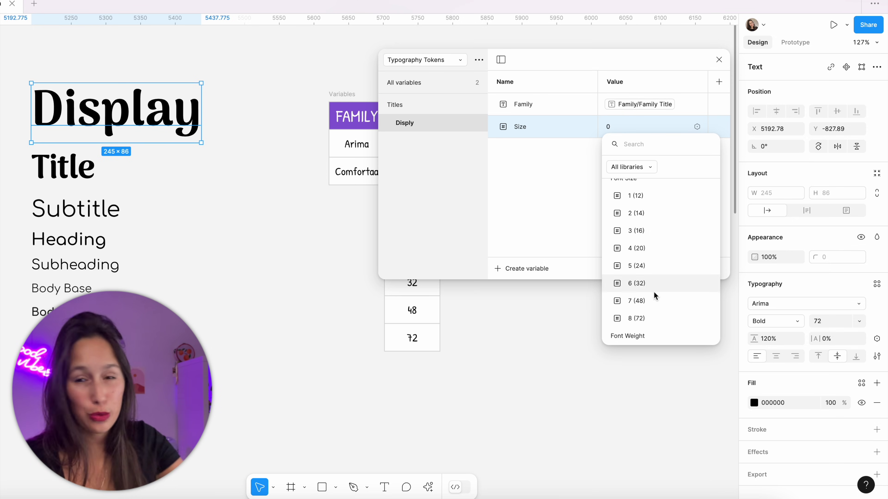
{"action": "left_click", "coordinate": [655, 317]}
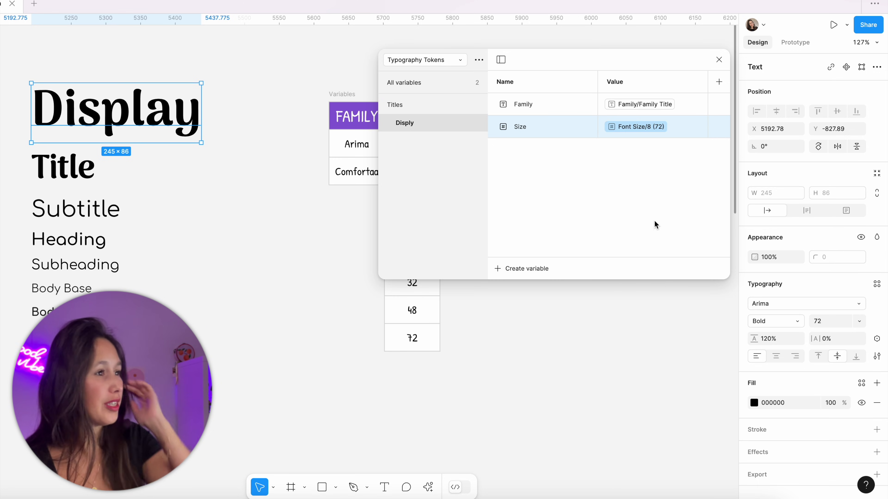
Duplicate Size as a Weight variable aliased to Font Weight/Bold
{"action": "key", "text": "shift+Return"}
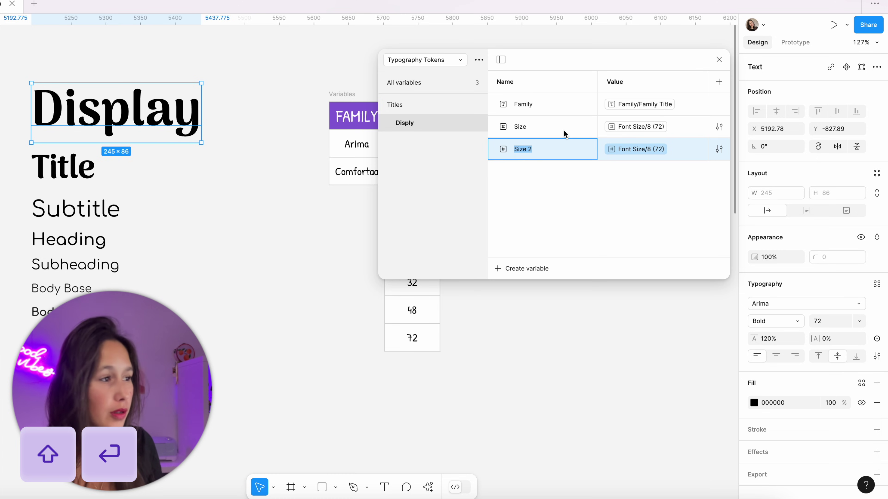
{"action": "type", "text": "Weigh"}
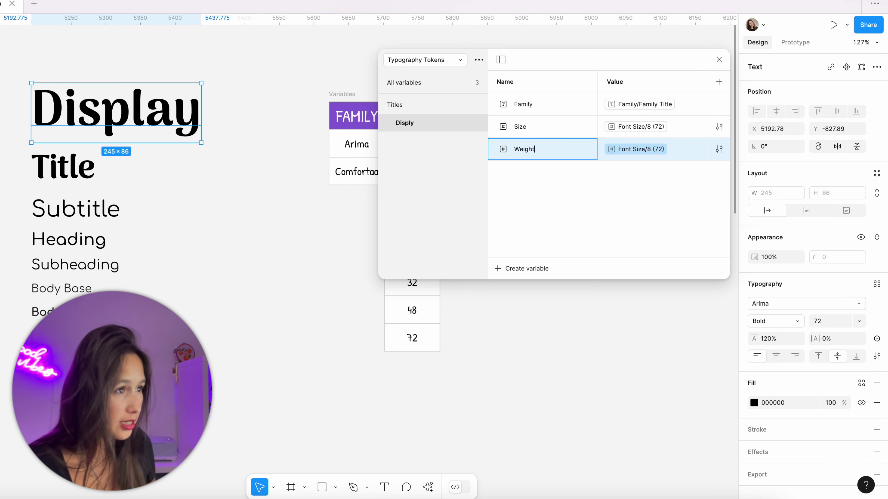
{"action": "type", "text": "t"}
{"action": "left_click", "coordinate": [665, 150]}
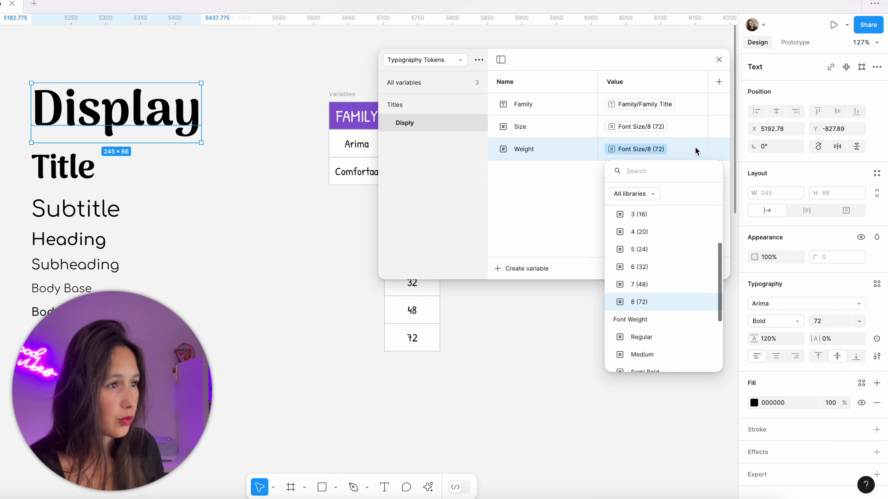
{"action": "left_click", "coordinate": [694, 150]}
{"action": "left_click", "coordinate": [653, 149]}
{"action": "scroll", "coordinate": [640, 249], "scroll_direction": "down", "scroll_amount": 3}
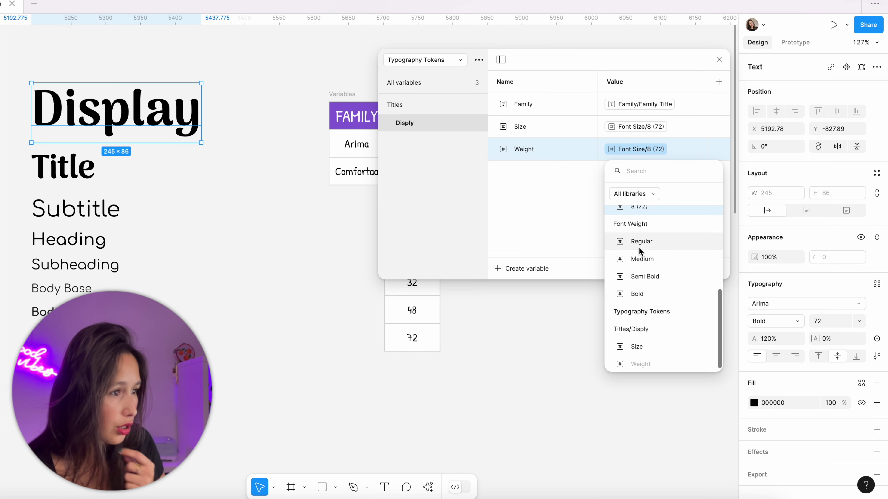
{"action": "left_click", "coordinate": [650, 293]}
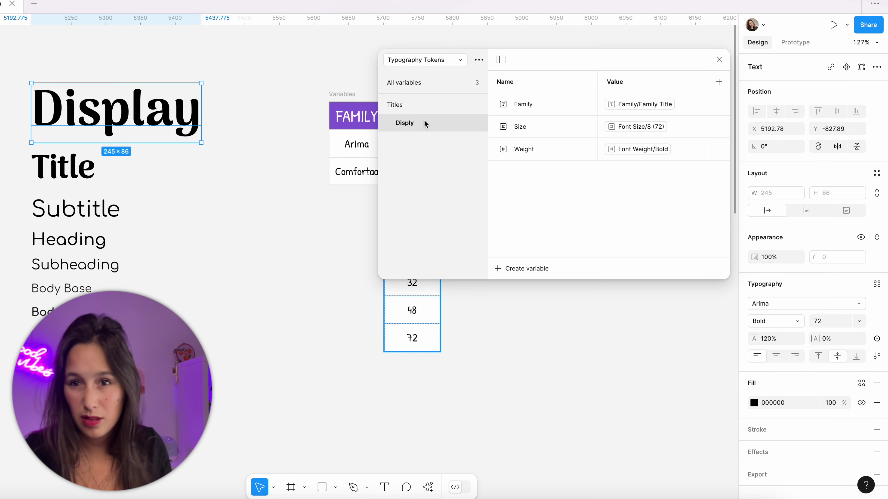
Duplicate the Disply group as Title and set its Size to Font Size/7 (48)
{"action": "right_click", "coordinate": [420, 124]}
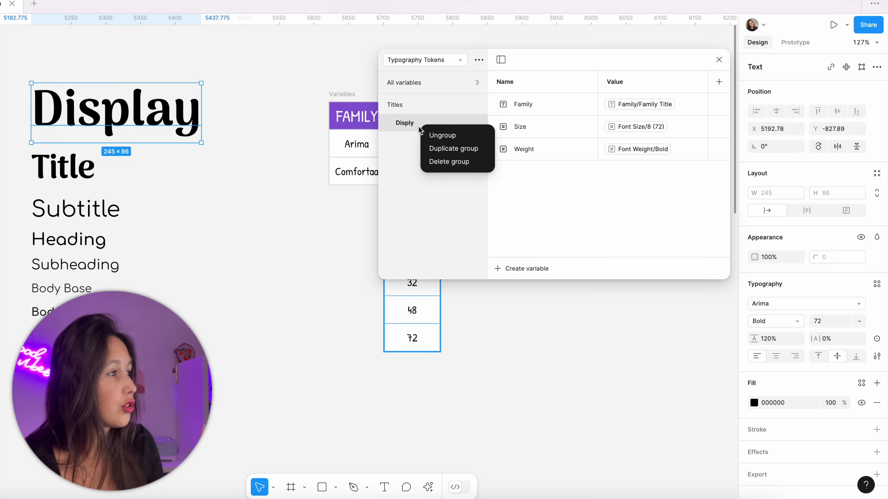
{"action": "left_click", "coordinate": [448, 149]}
{"action": "double_click", "coordinate": [410, 144]}
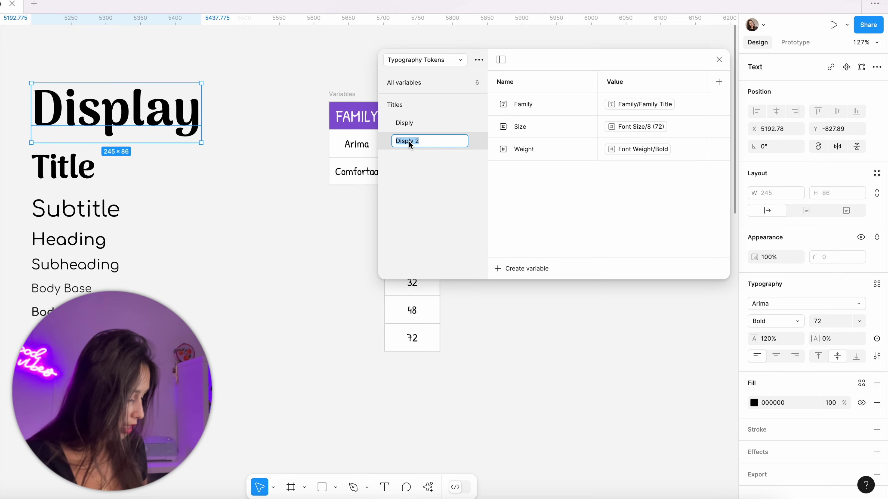
{"action": "type", "text": "Title"}
{"action": "key", "text": "Return"}
{"action": "left_click", "coordinate": [90, 183]}
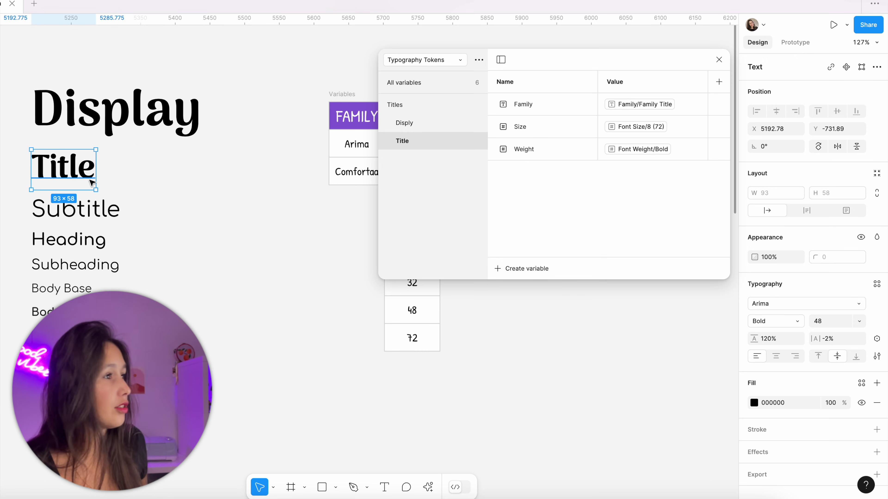
{"action": "left_click", "coordinate": [642, 129]}
{"action": "left_click", "coordinate": [641, 263]}
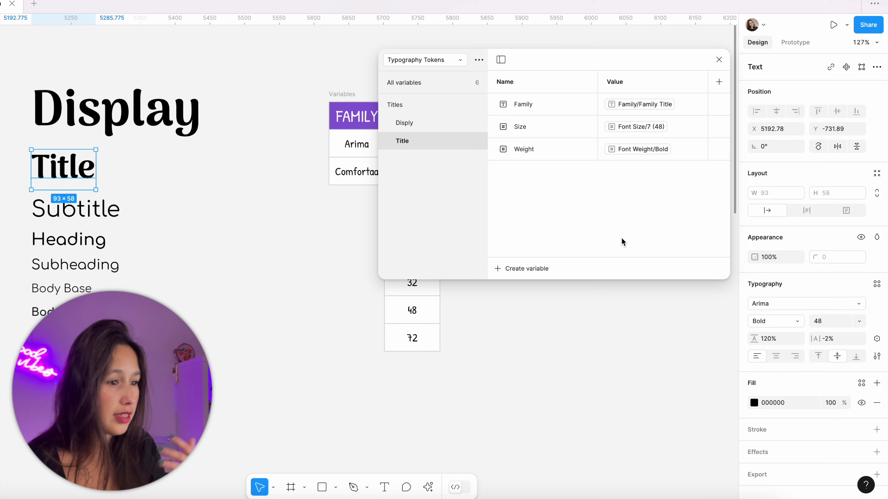
{"action": "scroll", "coordinate": [245, 182], "scroll_direction": "up", "scroll_amount": 2}
{"action": "left_click", "coordinate": [190, 194]}
Review the Subtitle group's variables within the Titles group
{"action": "left_click", "coordinate": [129, 234]}
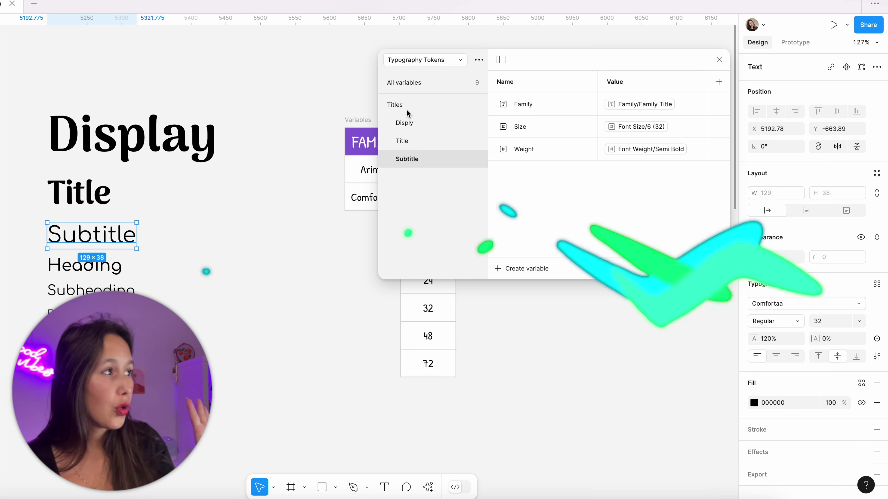
{"action": "left_click", "coordinate": [408, 105]}
{"action": "left_click", "coordinate": [435, 164]}
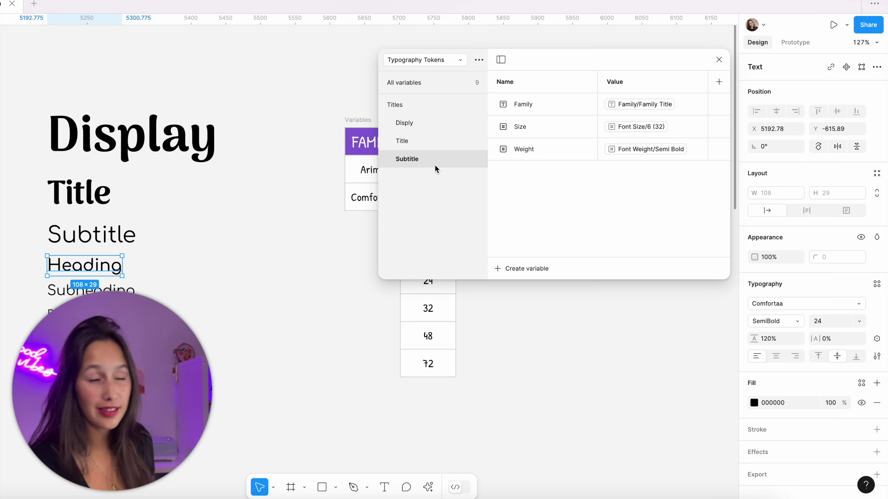
{"action": "left_click", "coordinate": [405, 82]}
Create a Headings group whose Heading uses Family Body, Font Size/5 (24) and Semi Bold
{"action": "left_click", "coordinate": [526, 269]}
{"action": "left_click", "coordinate": [521, 315]}
{"action": "type", "text": "Headings /"}
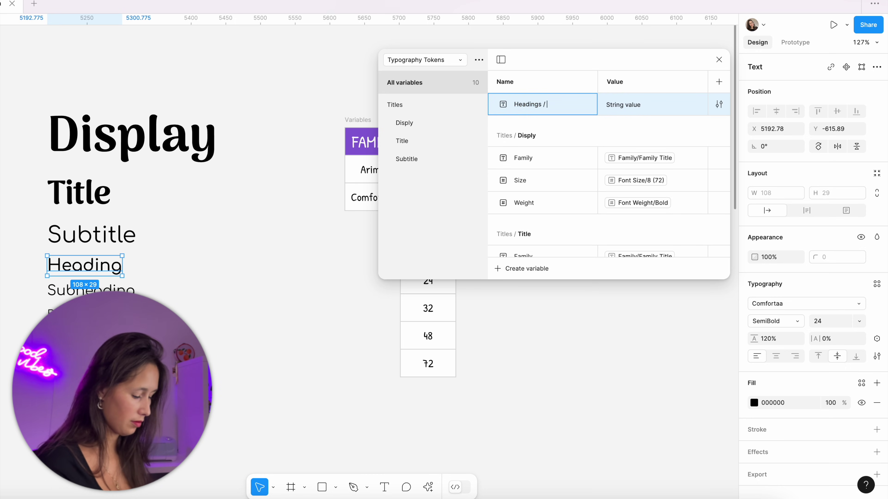
{"action": "right_click", "coordinate": [404, 123]}
{"action": "left_click", "coordinate": [420, 157]}
{"action": "double_click", "coordinate": [429, 195]}
{"action": "type", "text": "He"}
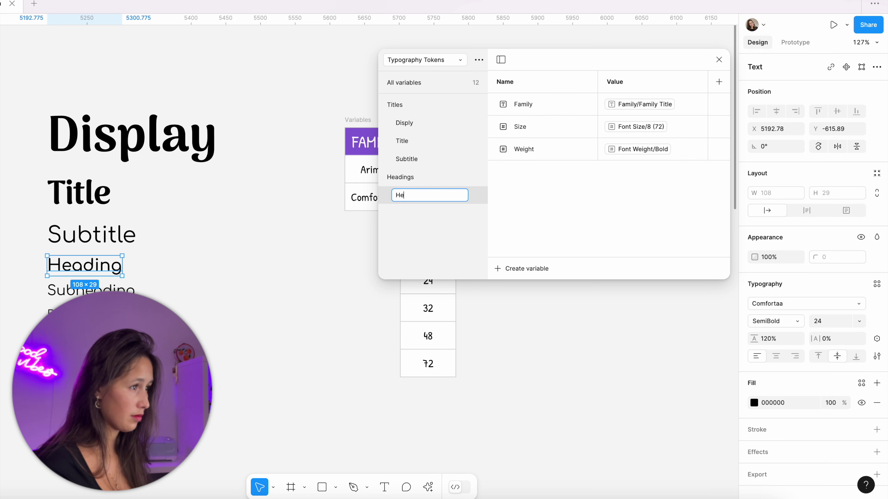
{"action": "type", "text": "ading"}
{"action": "left_click", "coordinate": [638, 104]}
{"action": "left_click", "coordinate": [640, 224]}
{"action": "left_click", "coordinate": [638, 127]}
{"action": "left_click", "coordinate": [644, 149]}
Add a Subheading subgroup under Headings
{"action": "double_click", "coordinate": [429, 213]}
{"action": "type", "text": "Subhead"}
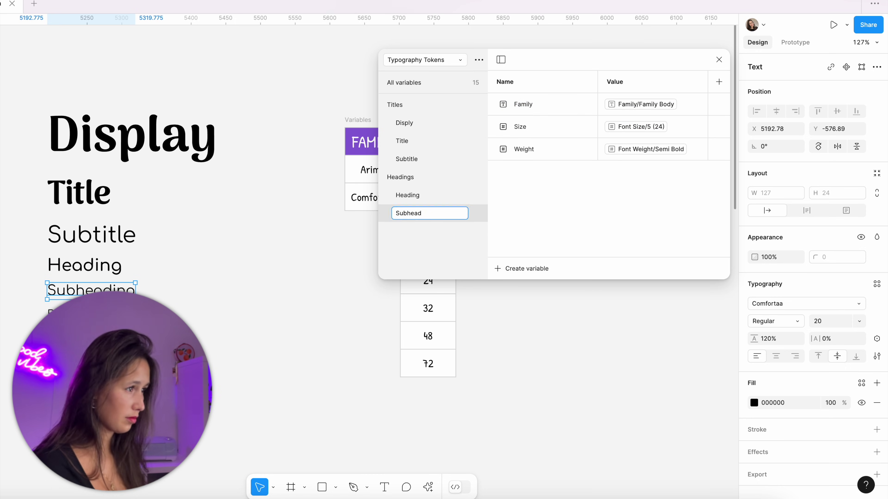
{"action": "type", "text": "img"}
{"action": "key", "text": "Return"}
{"action": "left_click", "coordinate": [400, 176]}
Create a Body group with a Base subgroup holding the copied variables
{"action": "left_click", "coordinate": [404, 82]}
{"action": "left_click", "coordinate": [526, 268]}
{"action": "left_click", "coordinate": [521, 287]}
{"action": "type", "text": "Body /"}
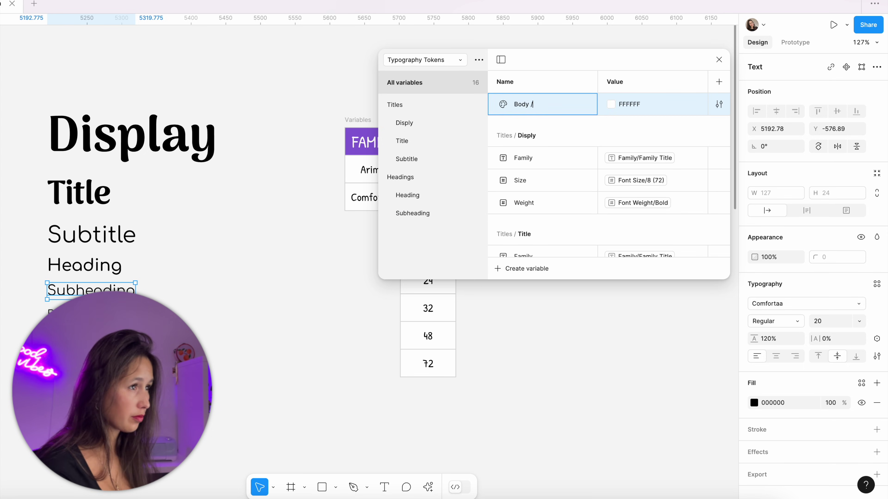
{"action": "left_click_drag", "start_coordinate": [413, 230], "coordinate": [411, 252]}
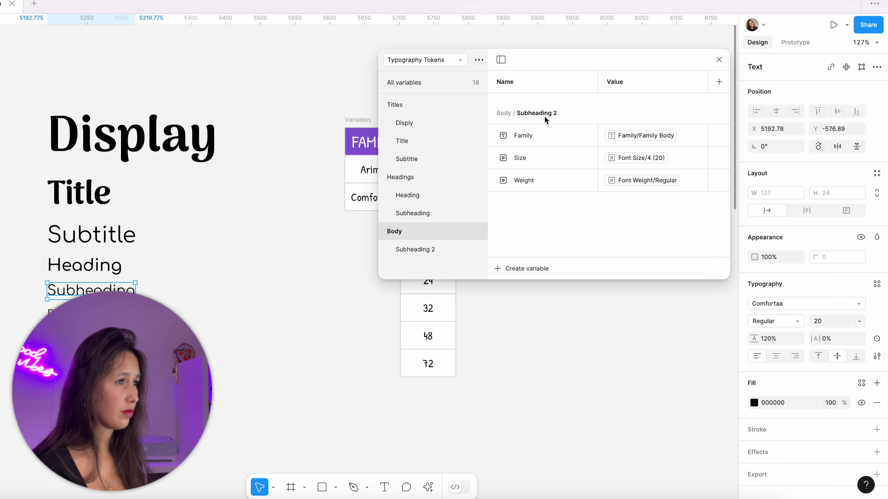
{"action": "double_click", "coordinate": [413, 249]}
{"action": "type", "text": "Base"}
{"action": "key", "text": "Return"}
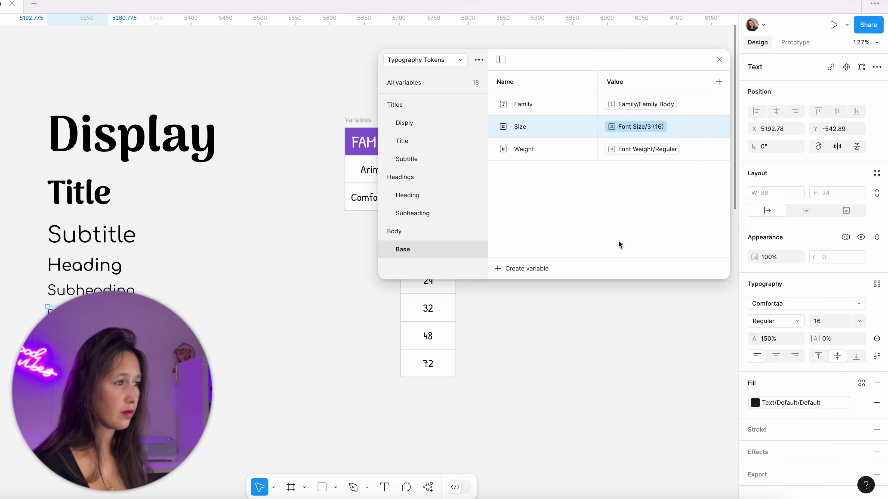
Set the Body variables' Weight to Font Weight/Bold
{"action": "left_click", "coordinate": [636, 149]}
{"action": "left_click", "coordinate": [637, 354]}
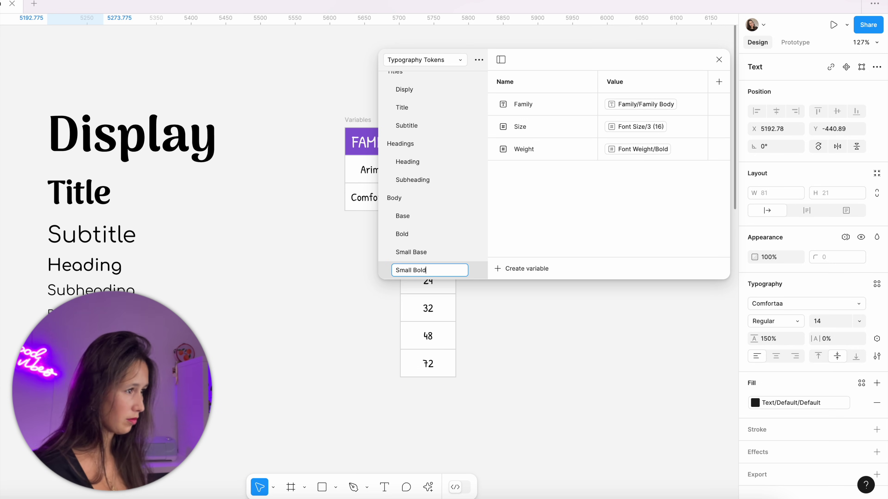
{"action": "left_click", "coordinate": [650, 149]}
{"action": "key", "text": "Escape"}
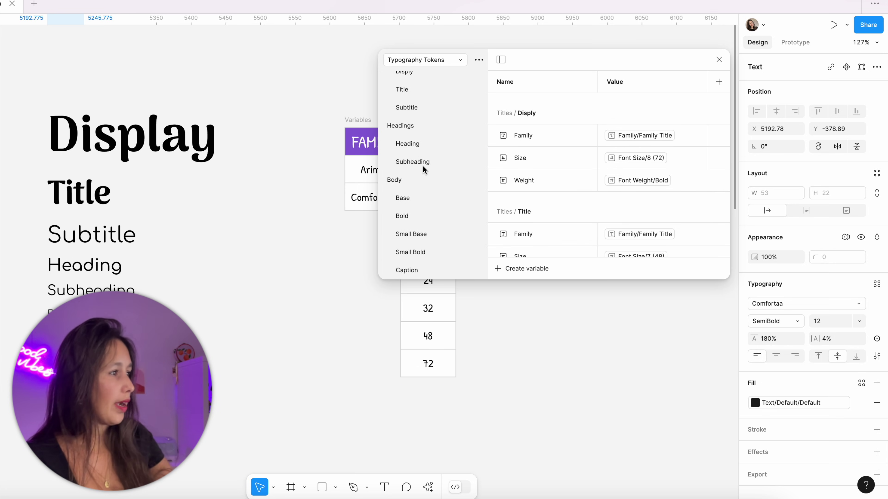
{"action": "scroll", "coordinate": [423, 164], "scroll_direction": "up", "scroll_amount": 3}
{"action": "scroll", "coordinate": [423, 163], "scroll_direction": "down", "scroll_amount": 3}
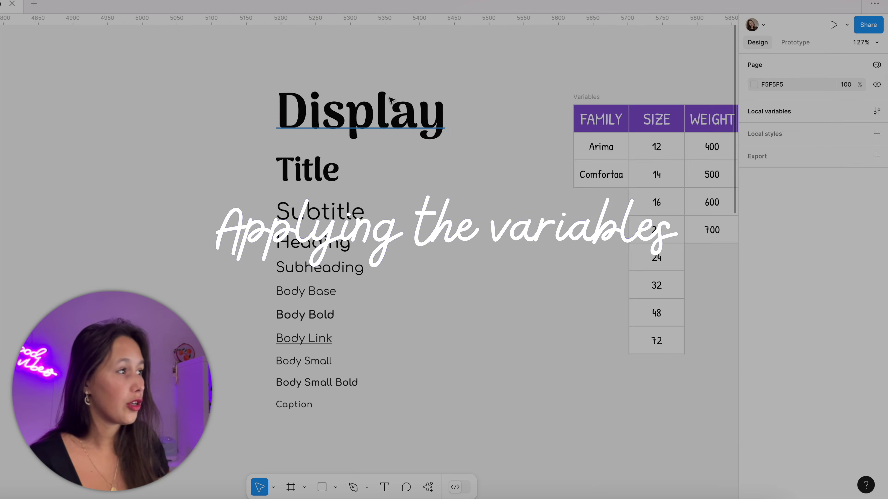
Select the Display text and browse the font variables available to it without applying one
{"action": "left_click", "coordinate": [386, 100]}
{"action": "left_click_drag", "start_coordinate": [396, 77], "coordinate": [446, 122]}
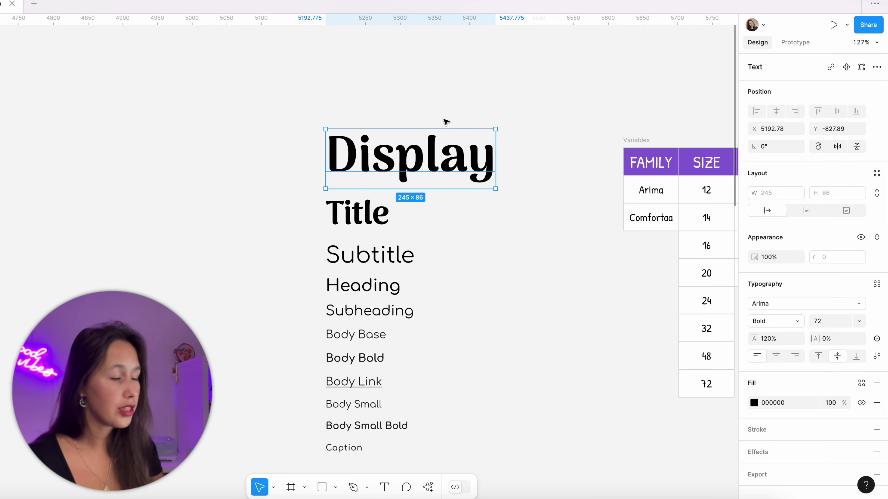
{"action": "left_click", "coordinate": [860, 306]}
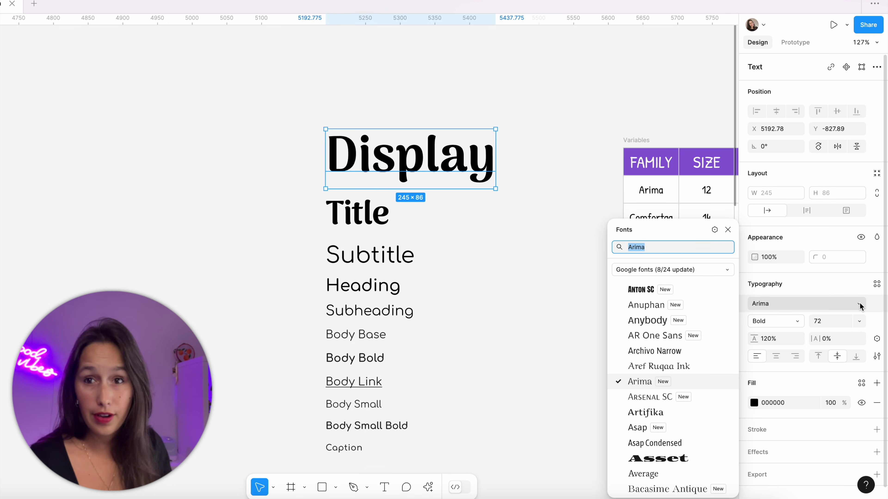
{"action": "left_click", "coordinate": [717, 229]}
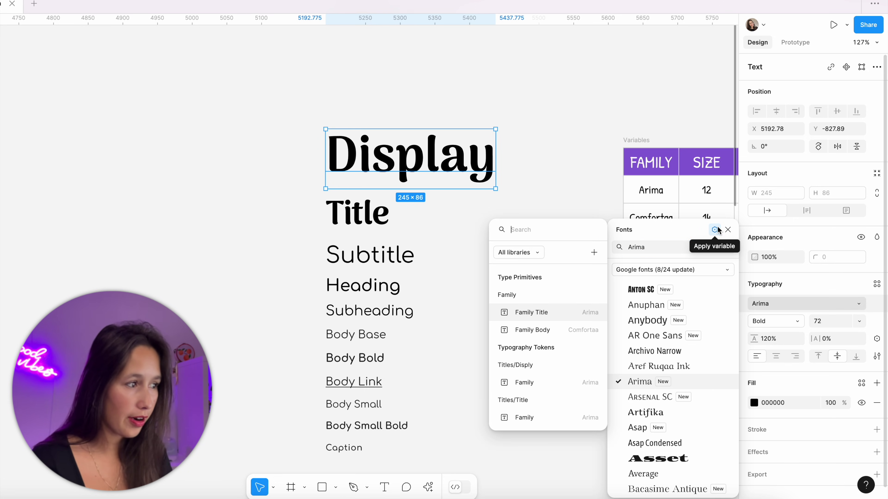
{"action": "scroll", "coordinate": [524, 345], "scroll_direction": "down", "scroll_amount": 5}
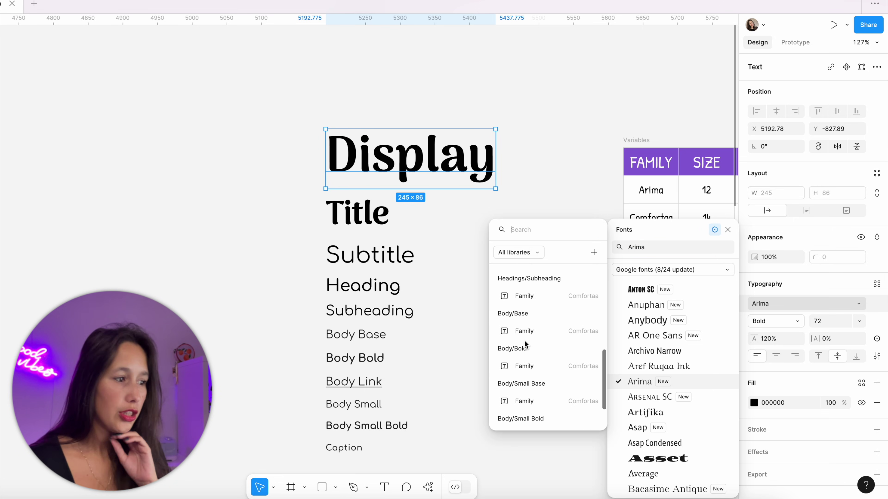
{"action": "scroll", "coordinate": [525, 345], "scroll_direction": "down", "scroll_amount": 2}
{"action": "scroll", "coordinate": [545, 324], "scroll_direction": "up", "scroll_amount": 7}
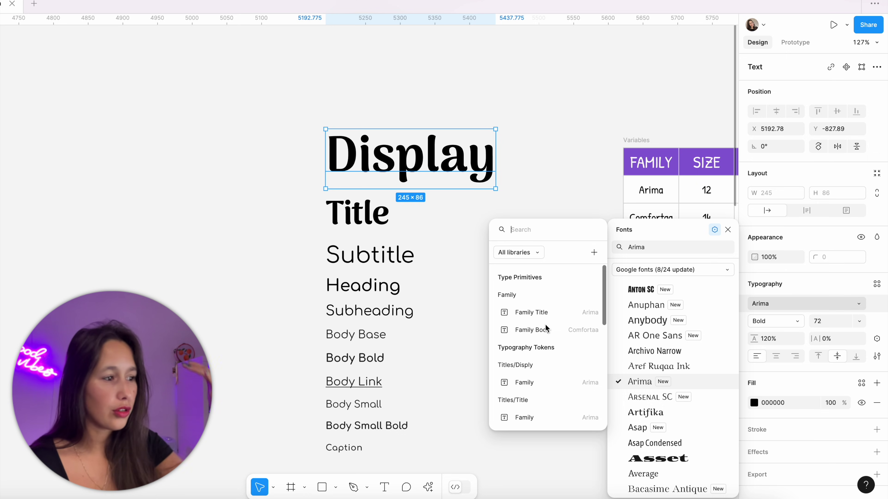
{"action": "scroll", "coordinate": [545, 324], "scroll_direction": "down", "scroll_amount": 7}
{"action": "scroll", "coordinate": [544, 322], "scroll_direction": "up", "scroll_amount": 7}
{"action": "key", "text": "Escape"}
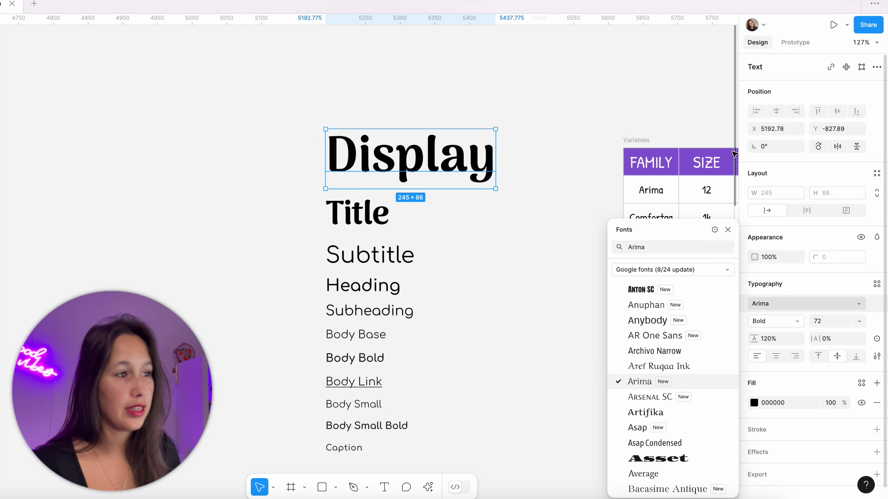
{"action": "left_click", "coordinate": [727, 230]}
Reopen local variables on the Type Primitives collection and select all its variables
{"action": "key", "text": "Escape"}
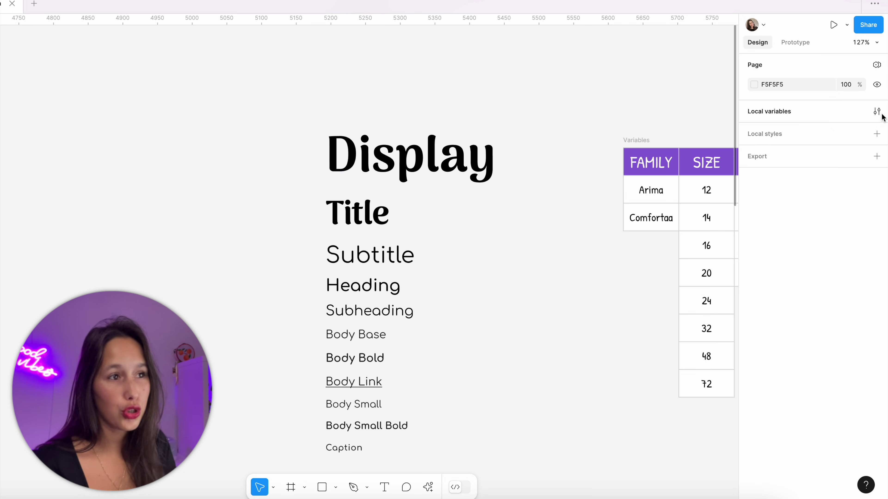
{"action": "left_click", "coordinate": [876, 112]}
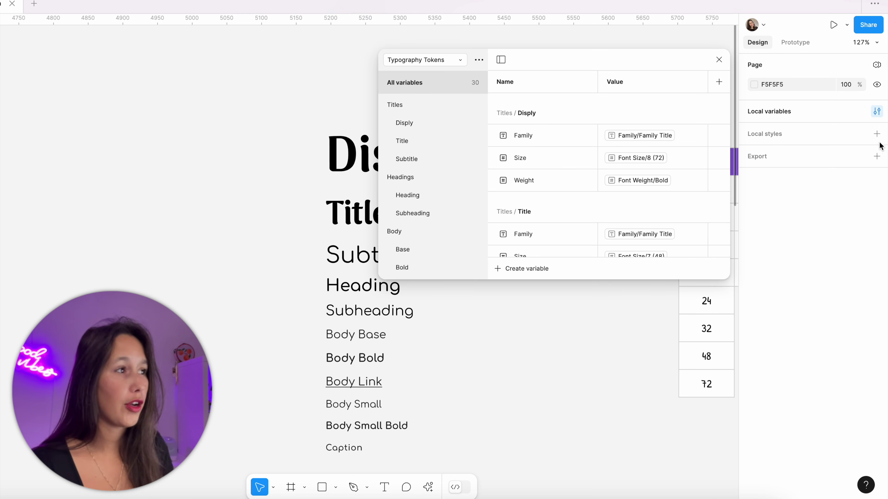
{"action": "left_click", "coordinate": [452, 60]}
{"action": "left_click", "coordinate": [451, 57]}
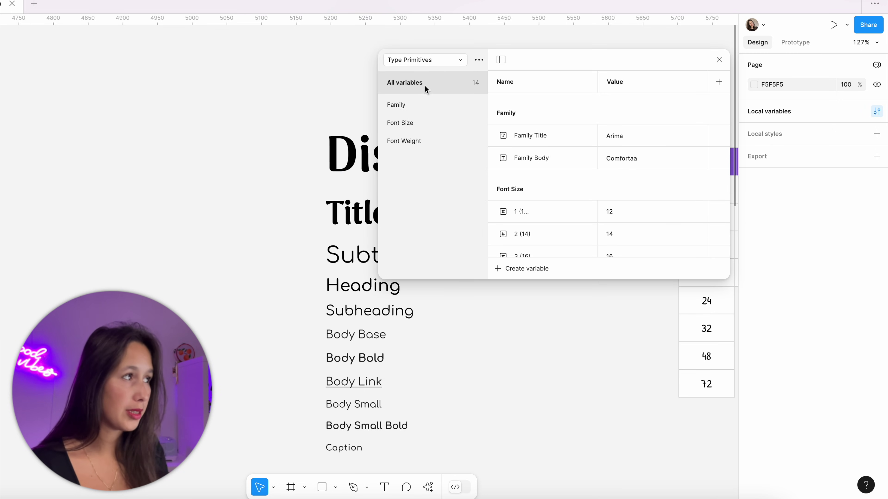
{"action": "scroll", "coordinate": [544, 139], "scroll_direction": "down", "scroll_amount": 5}
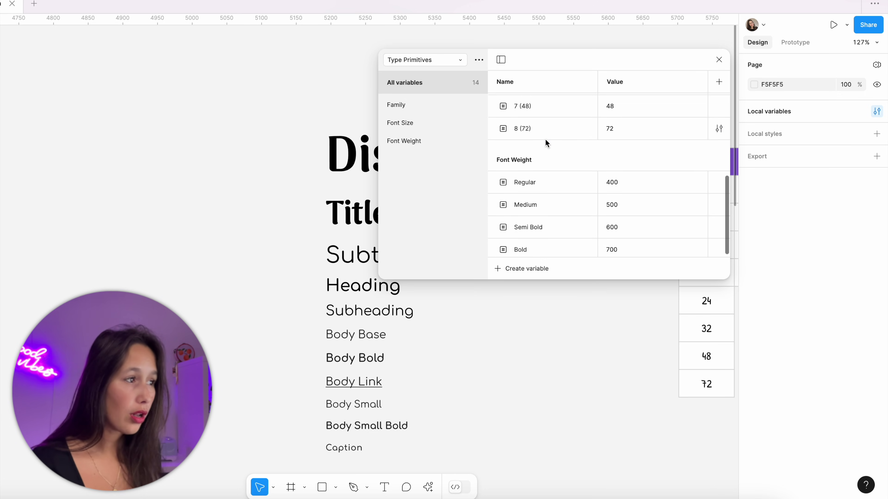
{"action": "key", "text": "super+a"}
{"action": "scroll", "coordinate": [554, 228], "scroll_direction": "up", "scroll_amount": 5}
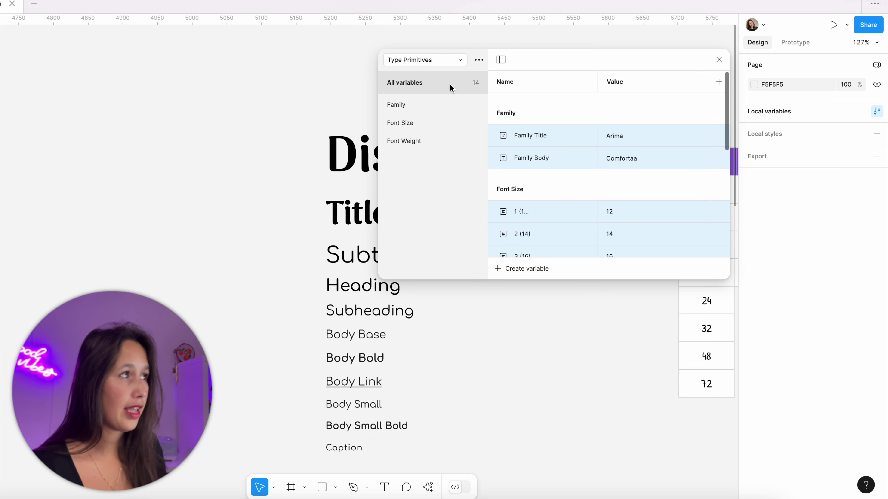
Clear every number and string scope for the selected primitives
{"action": "right_click", "coordinate": [543, 142]}
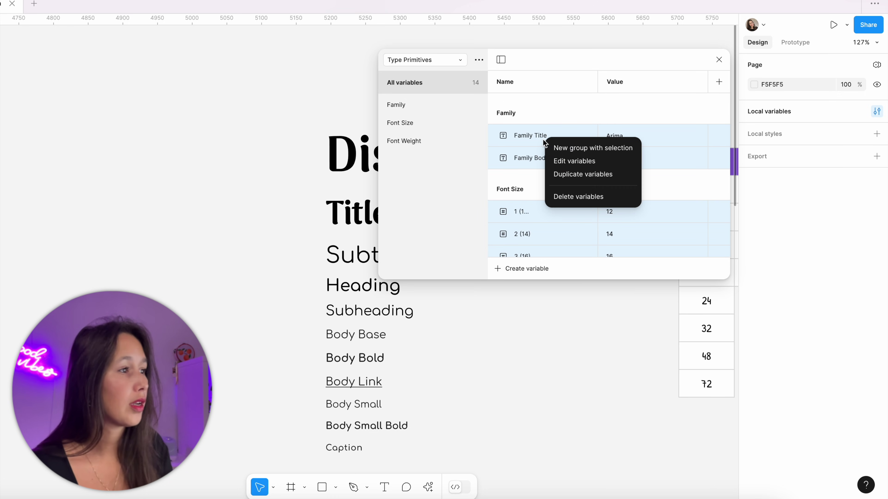
{"action": "left_click", "coordinate": [575, 162]}
{"action": "left_click_drag", "start_coordinate": [621, 155], "coordinate": [676, 94]}
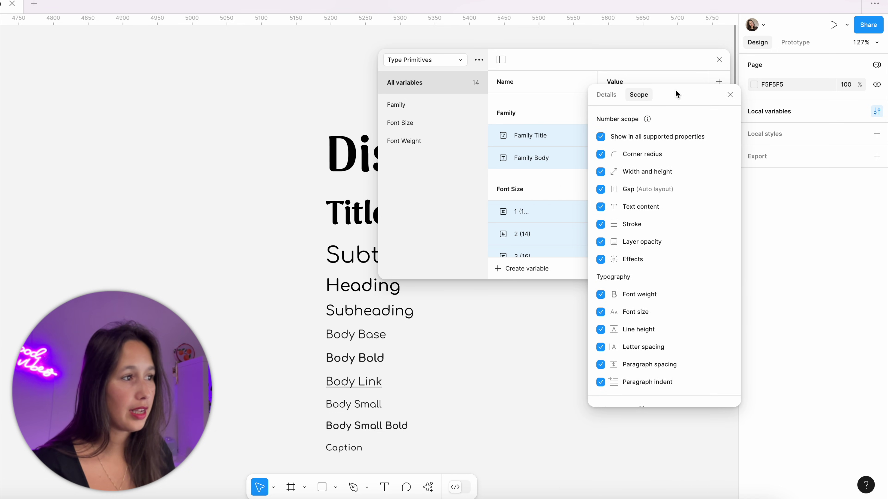
{"action": "left_click", "coordinate": [601, 137]}
{"action": "scroll", "coordinate": [629, 224], "scroll_direction": "down", "scroll_amount": 3}
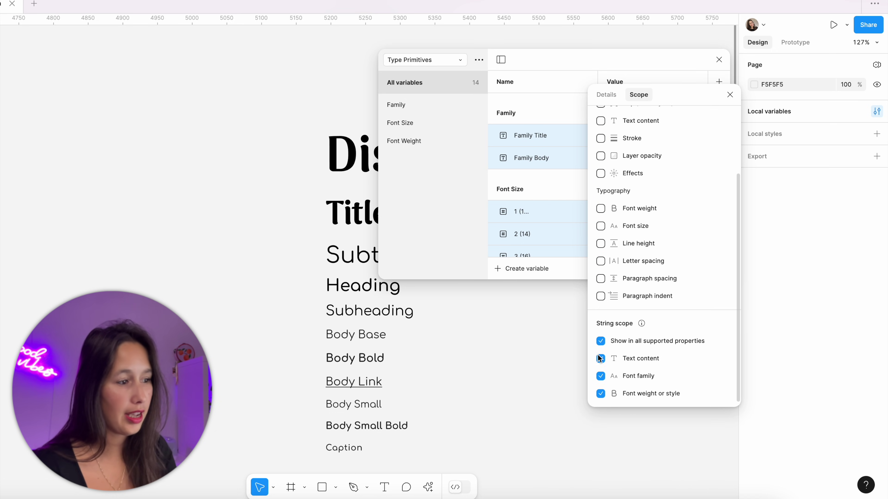
{"action": "left_click", "coordinate": [600, 341]}
{"action": "scroll", "coordinate": [633, 302], "scroll_direction": "up", "scroll_amount": 3}
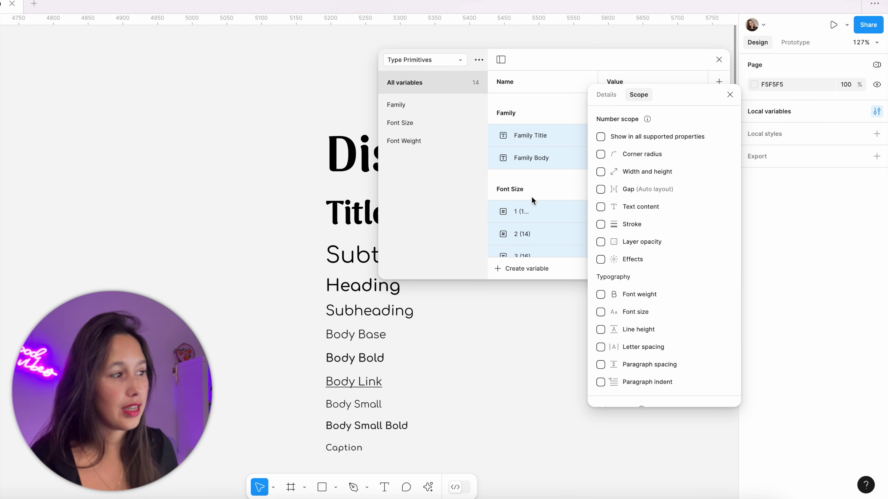
{"action": "left_click", "coordinate": [535, 185]}
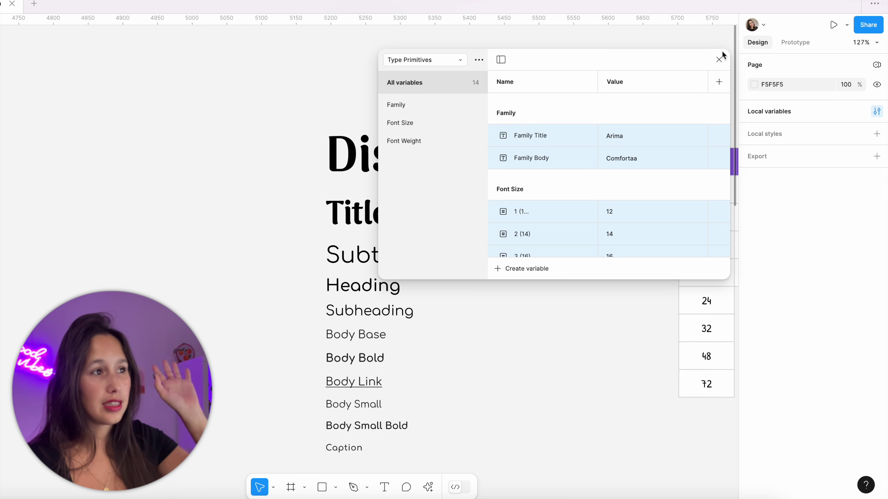
Bind the Display text's font family to the Titles/Display Family variable
{"action": "left_click", "coordinate": [719, 60]}
{"action": "left_click", "coordinate": [360, 147]}
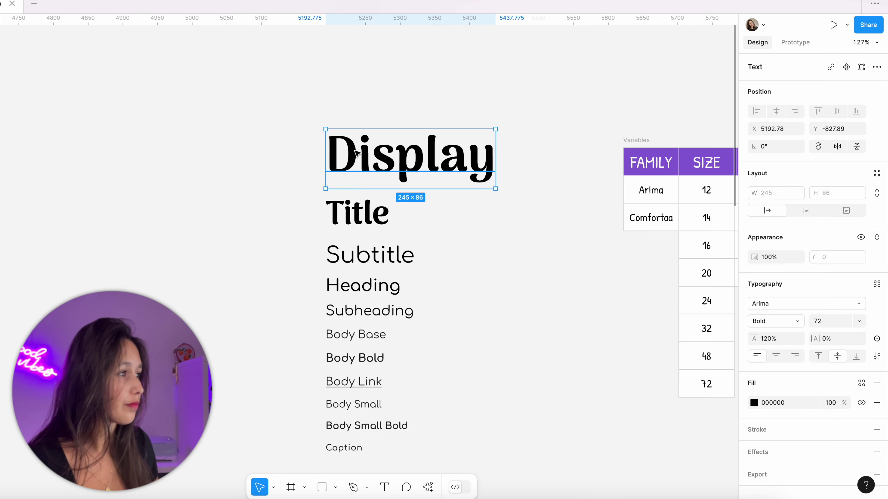
{"action": "left_click", "coordinate": [857, 305]}
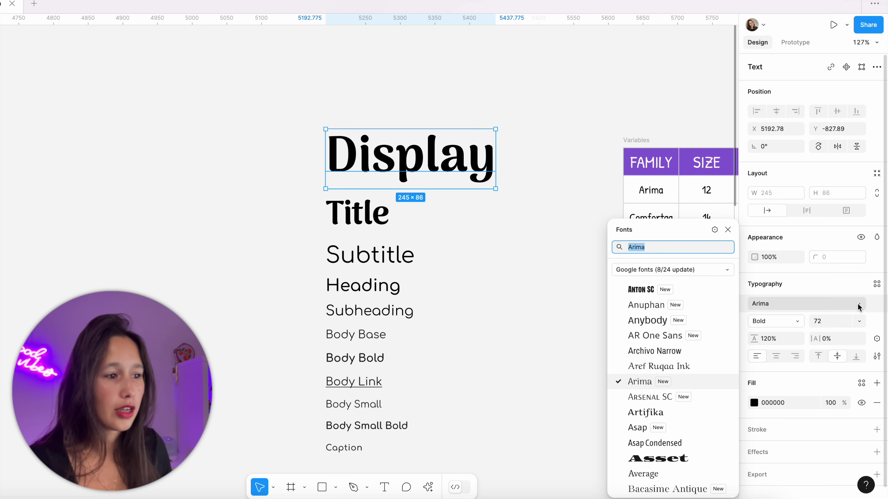
{"action": "left_click", "coordinate": [715, 230]}
{"action": "scroll", "coordinate": [549, 322], "scroll_direction": "down", "scroll_amount": 5}
{"action": "scroll", "coordinate": [549, 323], "scroll_direction": "up", "scroll_amount": 5}
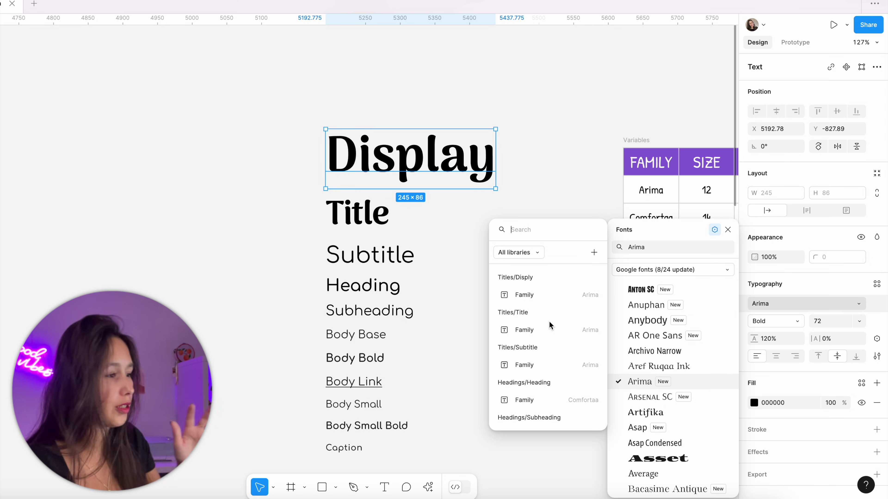
{"action": "left_click", "coordinate": [545, 295]}
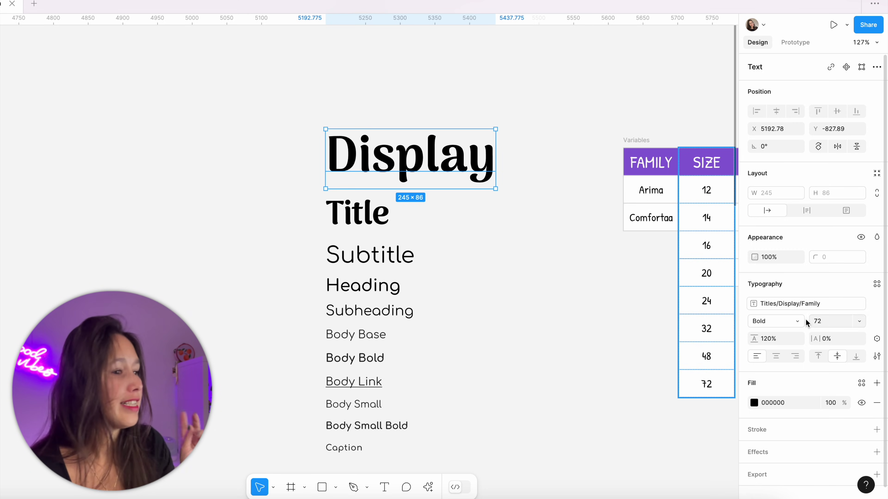
Bind Display's weight and size to Titles/Display Weight and Size
{"action": "left_click", "coordinate": [800, 323]}
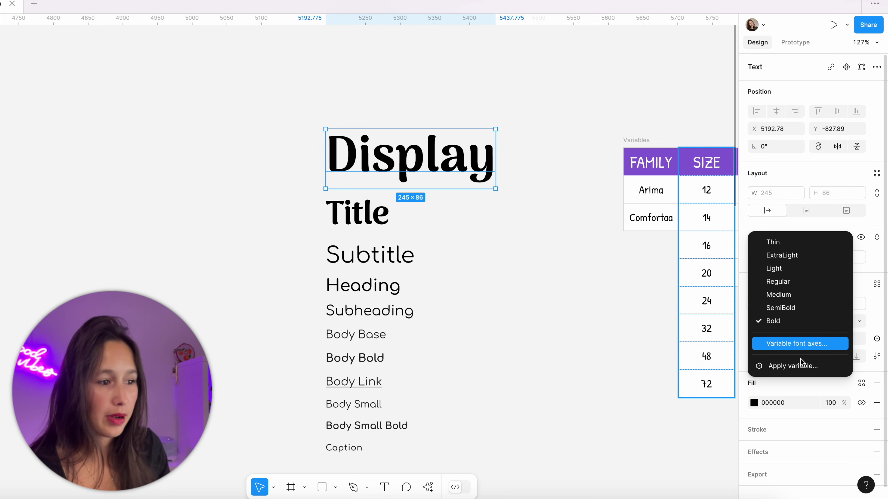
{"action": "left_click", "coordinate": [792, 366]}
{"action": "type", "text": "diapl"}
{"action": "key", "text": "BackSpace"}
{"action": "key", "text": "BackSpace"}
{"action": "key", "text": "BackSpace"}
{"action": "type", "text": "s"}
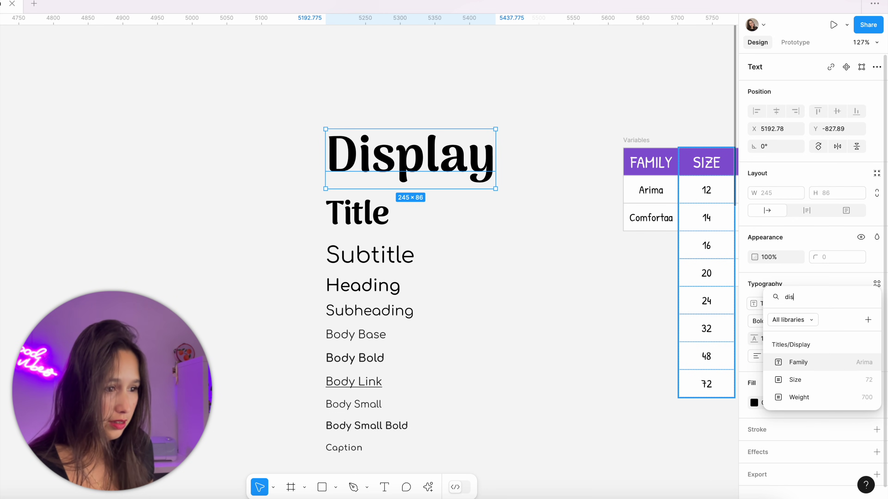
{"action": "left_click", "coordinate": [808, 399]}
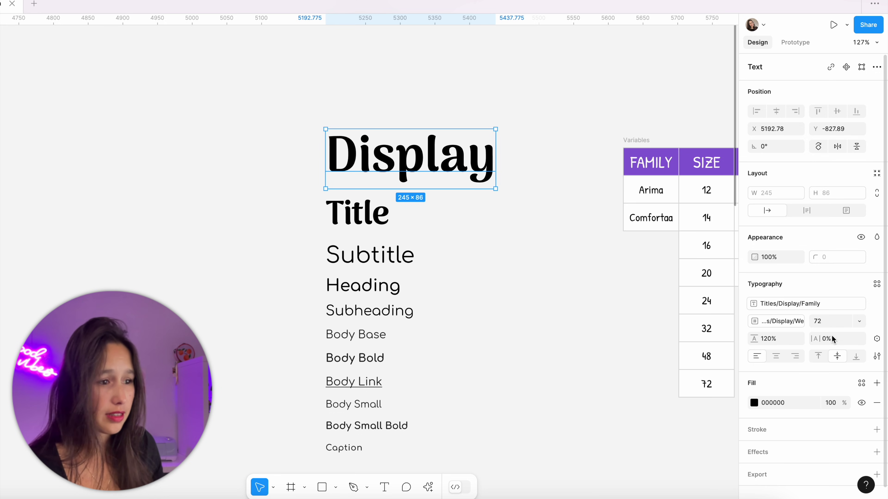
{"action": "left_click", "coordinate": [857, 321]}
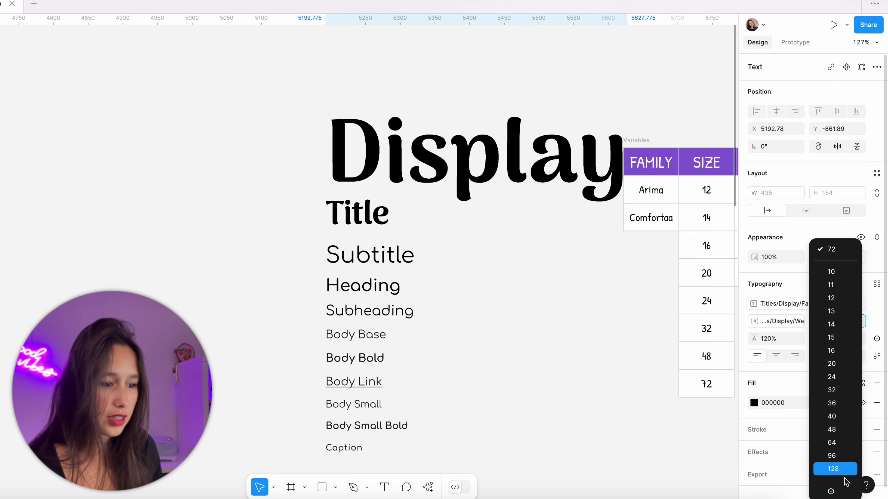
{"action": "left_click", "coordinate": [834, 489]}
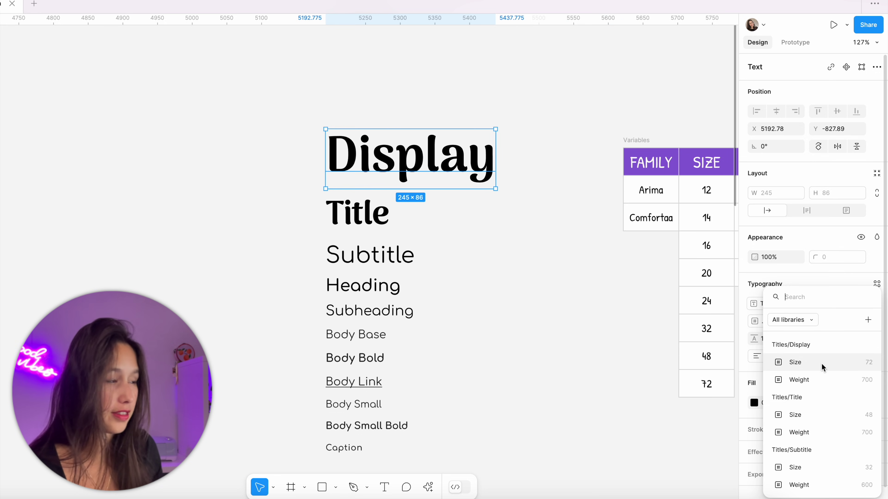
{"action": "left_click", "coordinate": [821, 364]}
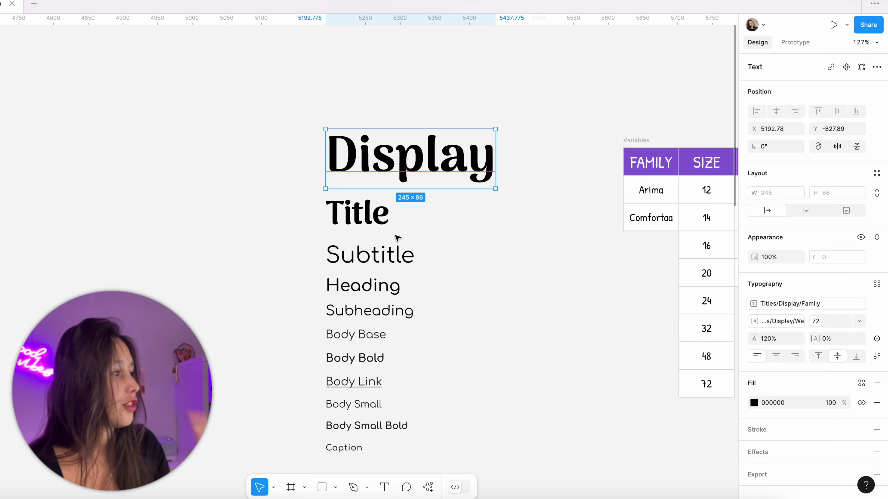
Apply the title family variable to Title, and Subtitle's family and weight variables to Subtitle
{"action": "left_click", "coordinate": [371, 217]}
{"action": "scroll", "coordinate": [465, 271], "scroll_direction": "down", "scroll_amount": 2}
{"action": "left_click", "coordinate": [804, 304]}
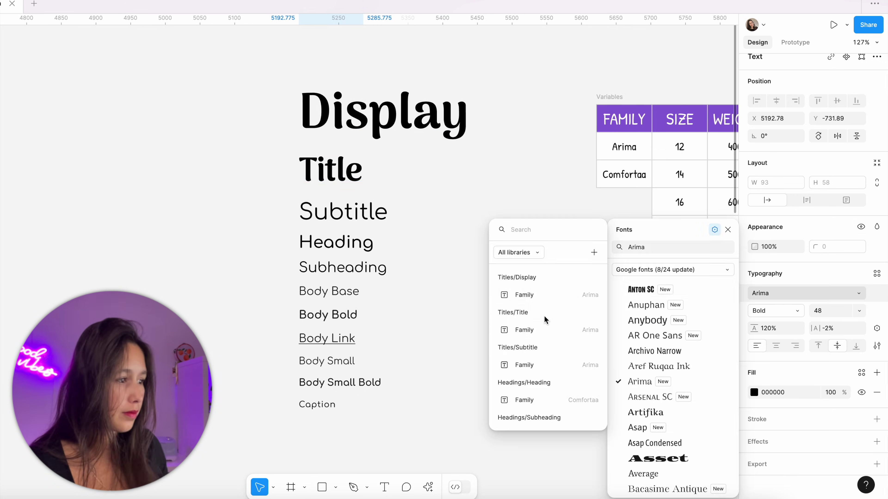
{"action": "left_click", "coordinate": [805, 468]}
{"action": "left_click", "coordinate": [343, 211]}
{"action": "left_click", "coordinate": [799, 433]}
{"action": "left_click", "coordinate": [800, 416]}
{"action": "left_click", "coordinate": [525, 286]}
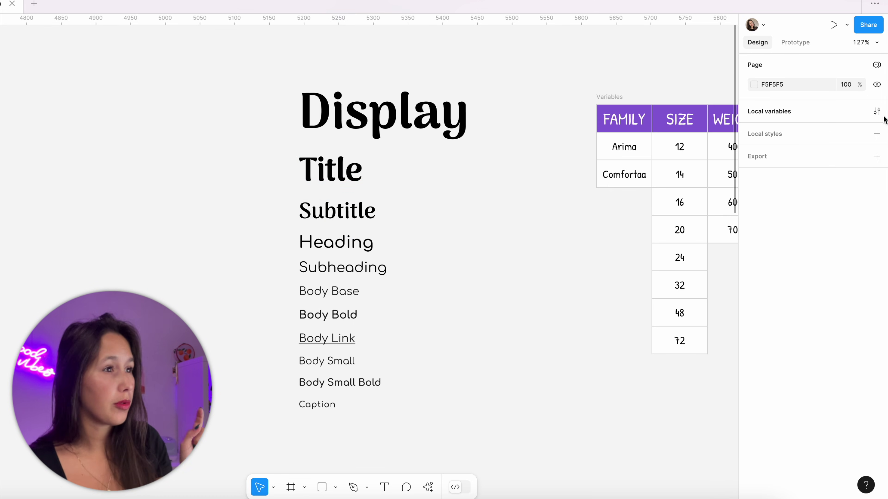
Open Local variables on the Typography Tokens collection
{"action": "left_click", "coordinate": [877, 111]}
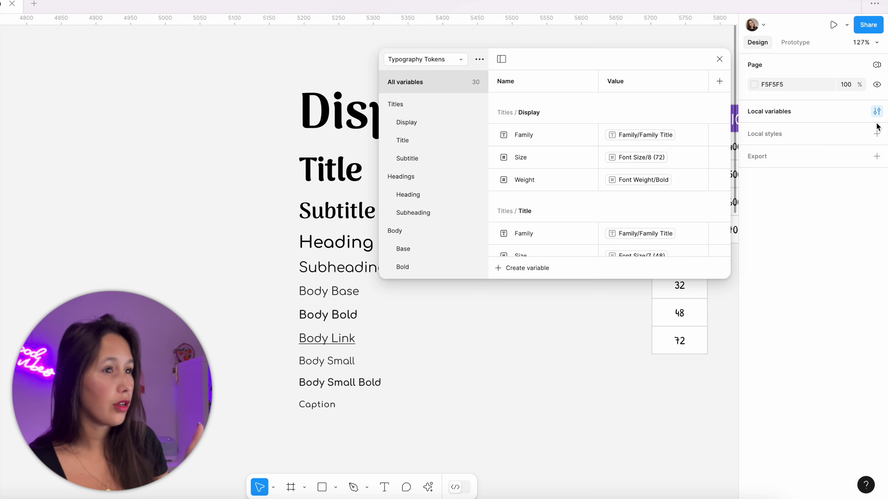
{"action": "left_click", "coordinate": [421, 56]}
{"action": "left_click", "coordinate": [423, 60]}
{"action": "left_click", "coordinate": [427, 59]}
{"action": "left_click", "coordinate": [431, 67]}
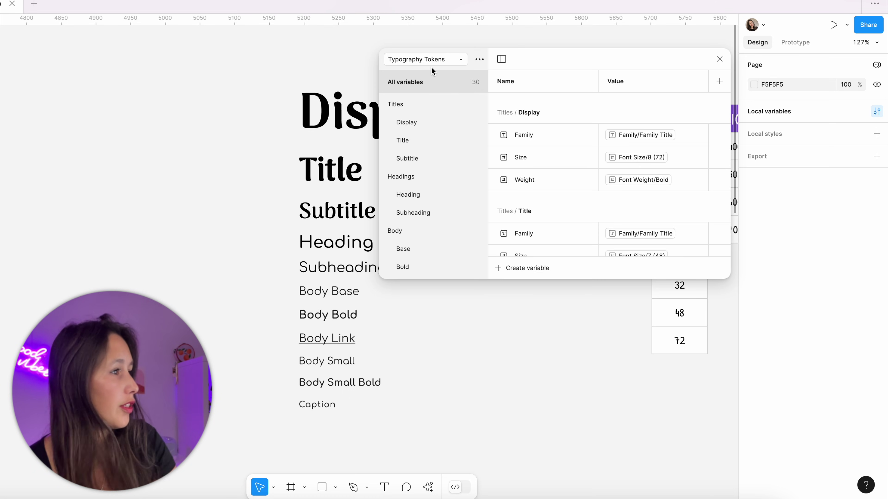
Multi-select all nine Size variables, from Titles/Display Size through Body/Caption Size
{"action": "left_click", "coordinate": [546, 155]}
{"action": "scroll", "coordinate": [546, 158], "scroll_direction": "down", "scroll_amount": 7}
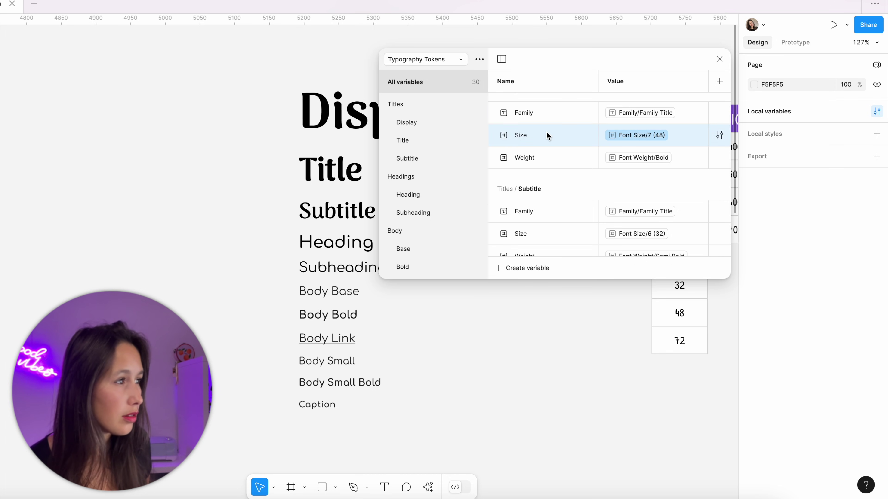
{"action": "left_click", "coordinate": [546, 134]}
{"action": "scroll", "coordinate": [541, 199], "scroll_direction": "down", "scroll_amount": 1}
{"action": "left_click", "coordinate": [540, 202]}
{"action": "scroll", "coordinate": [540, 202], "scroll_direction": "down", "scroll_amount": 1}
{"action": "scroll", "coordinate": [540, 203], "scroll_direction": "down", "scroll_amount": 3}
{"action": "left_click", "coordinate": [540, 202]}
{"action": "scroll", "coordinate": [541, 202], "scroll_direction": "down", "scroll_amount": 3}
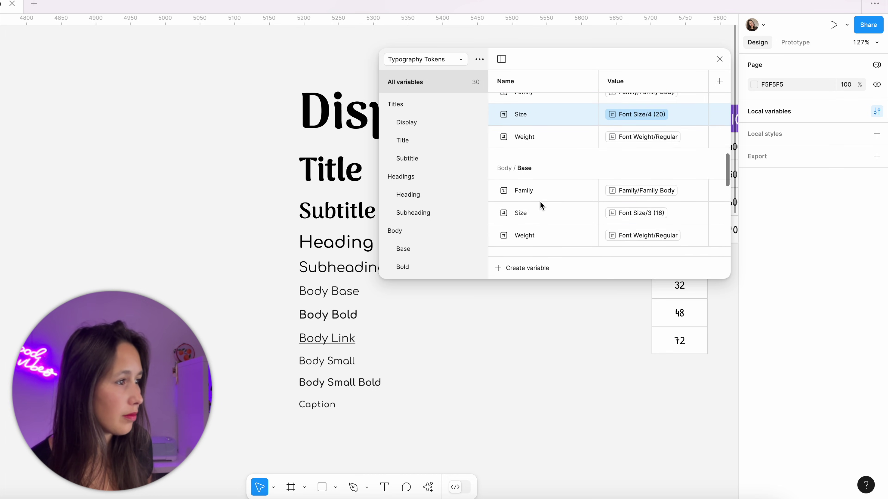
{"action": "left_click", "coordinate": [539, 205]}
{"action": "scroll", "coordinate": [539, 205], "scroll_direction": "down", "scroll_amount": 3}
{"action": "left_click", "coordinate": [539, 204]}
{"action": "scroll", "coordinate": [539, 204], "scroll_direction": "down", "scroll_amount": 3}
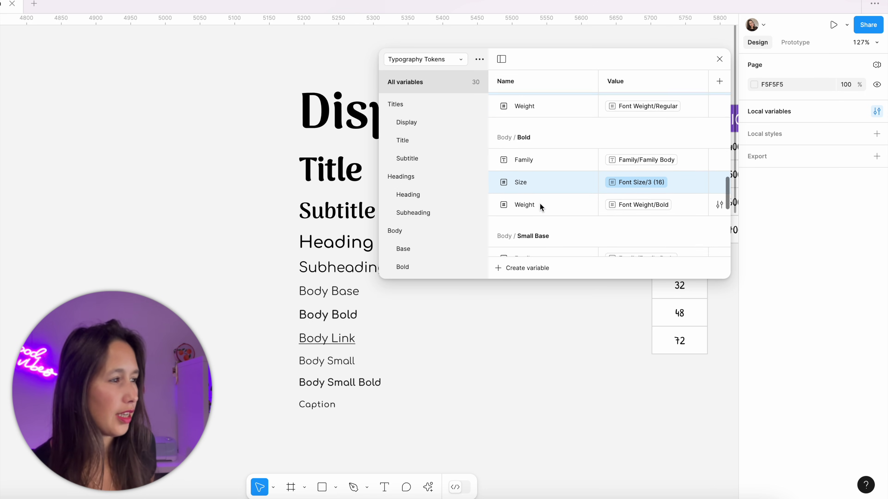
{"action": "left_click", "coordinate": [540, 204]}
{"action": "scroll", "coordinate": [540, 204], "scroll_direction": "down", "scroll_amount": 3}
{"action": "left_click", "coordinate": [542, 211]}
{"action": "scroll", "coordinate": [541, 211], "scroll_direction": "down", "scroll_amount": 3}
{"action": "left_click", "coordinate": [542, 216], "text": "shift"}
Limit the selected Size variables' scope to Font size only
{"action": "right_click", "coordinate": [543, 220]}
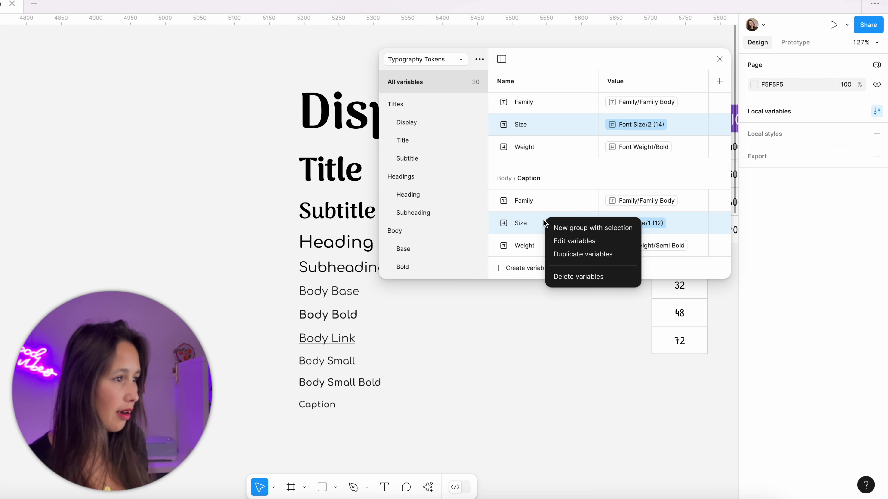
{"action": "left_click", "coordinate": [567, 242]}
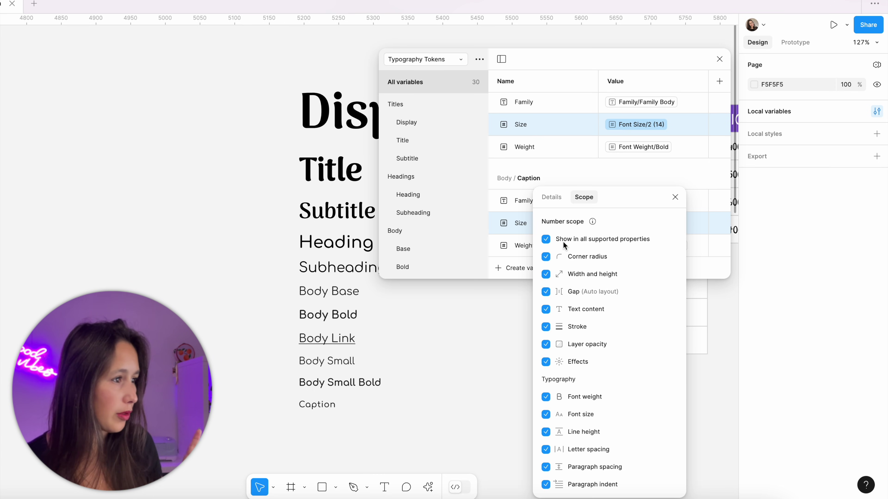
{"action": "left_click", "coordinate": [546, 239]}
{"action": "left_click_drag", "start_coordinate": [634, 198], "coordinate": [675, 71]}
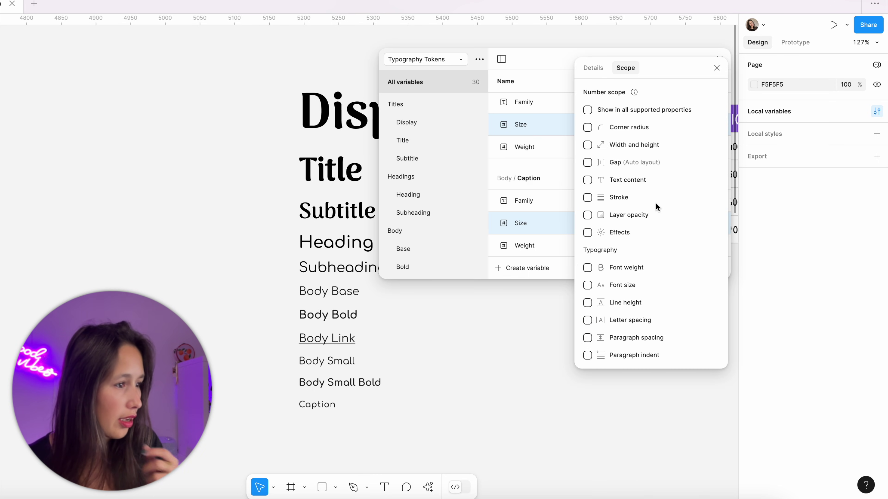
{"action": "left_click", "coordinate": [587, 285]}
{"action": "left_click", "coordinate": [549, 251]}
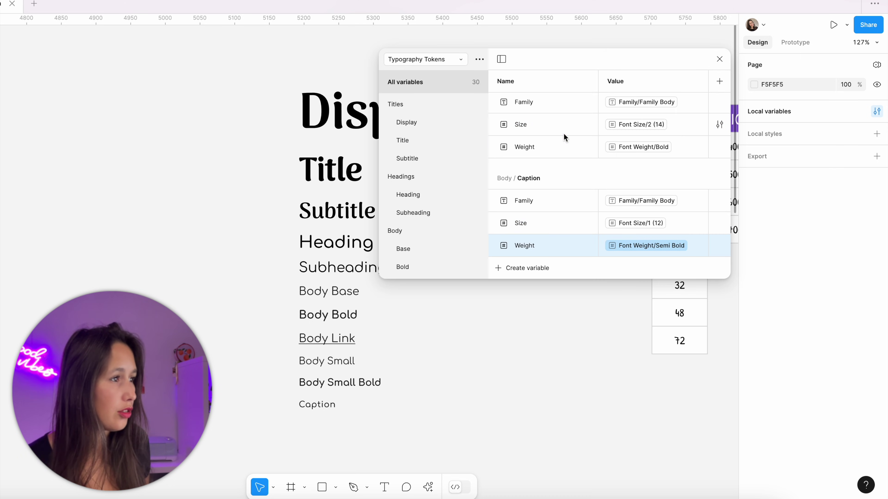
Select the Weight variables and uncheck all of their scopes
{"action": "scroll", "coordinate": [560, 145], "scroll_direction": "up", "scroll_amount": 2}
{"action": "scroll", "coordinate": [560, 146], "scroll_direction": "up", "scroll_amount": 15}
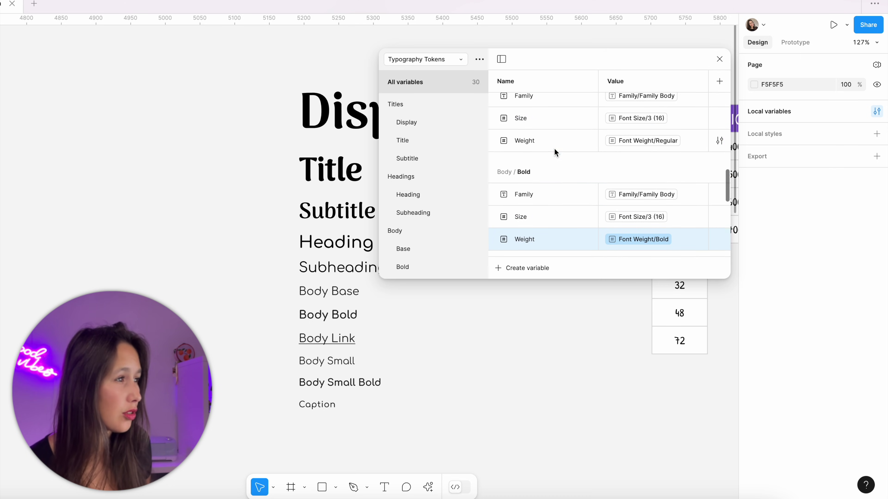
{"action": "left_click", "coordinate": [548, 185], "text": "super"}
{"action": "scroll", "coordinate": [555, 133], "scroll_direction": "up", "scroll_amount": 5}
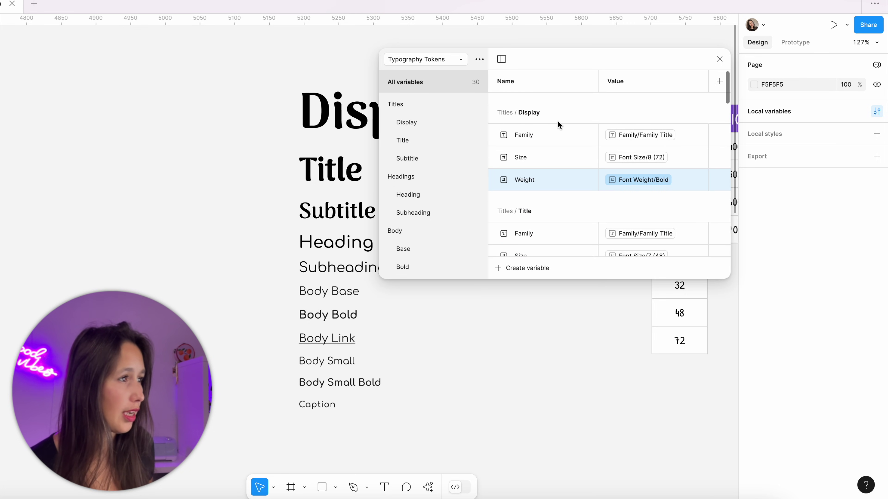
{"action": "scroll", "coordinate": [559, 157], "scroll_direction": "down", "scroll_amount": 10}
{"action": "right_click", "coordinate": [541, 120]}
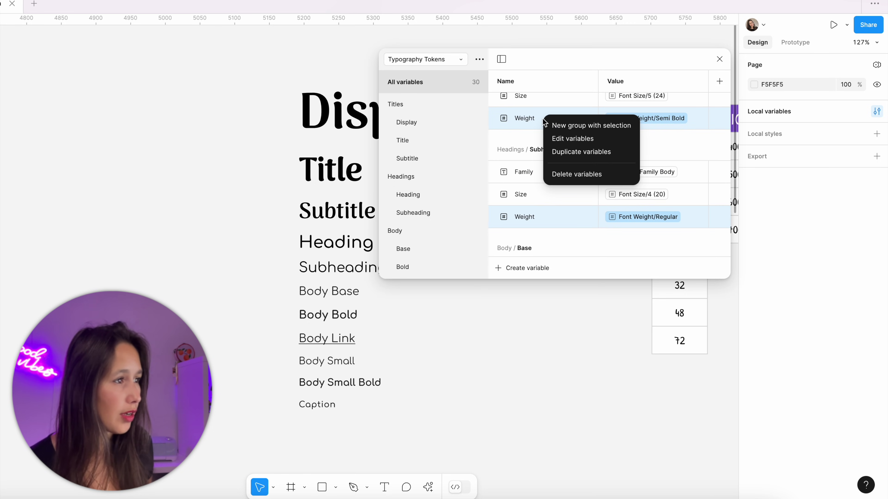
{"action": "left_click", "coordinate": [578, 140]}
{"action": "left_click", "coordinate": [545, 182]}
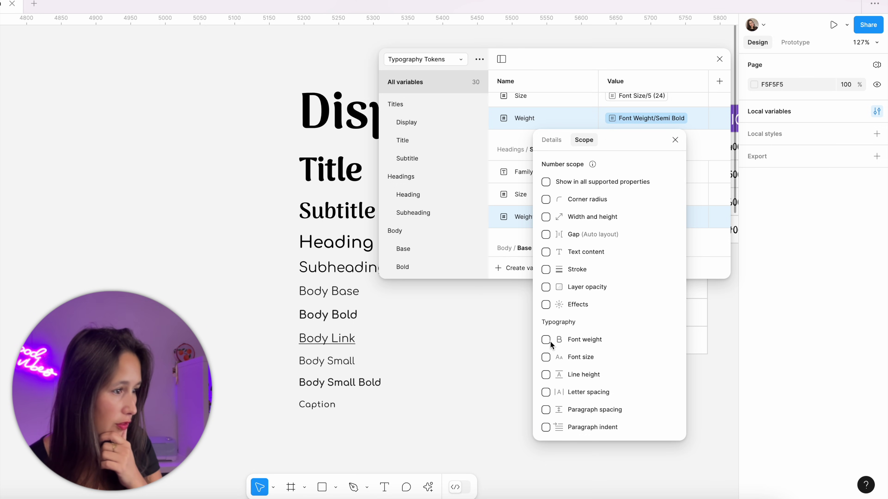
Bind the Subtitle text's font size to the Titles/Subtitle Size variable
{"action": "left_click", "coordinate": [741, 70]}
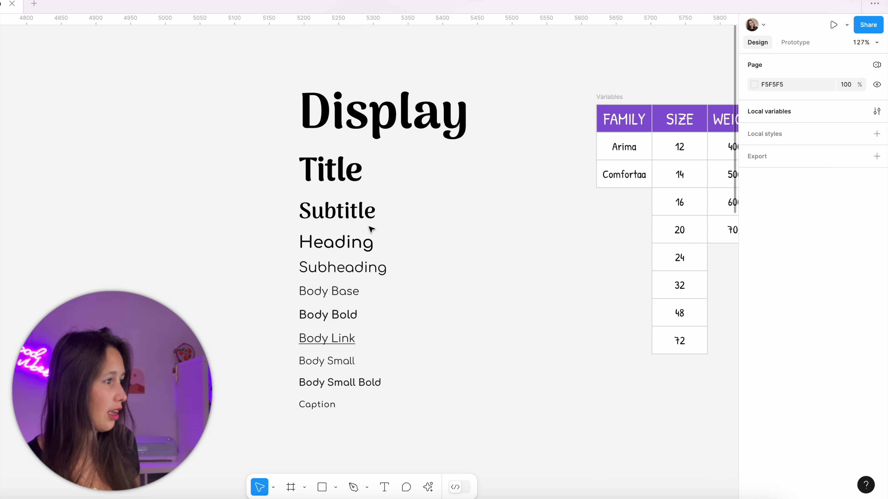
{"action": "left_click", "coordinate": [367, 215]}
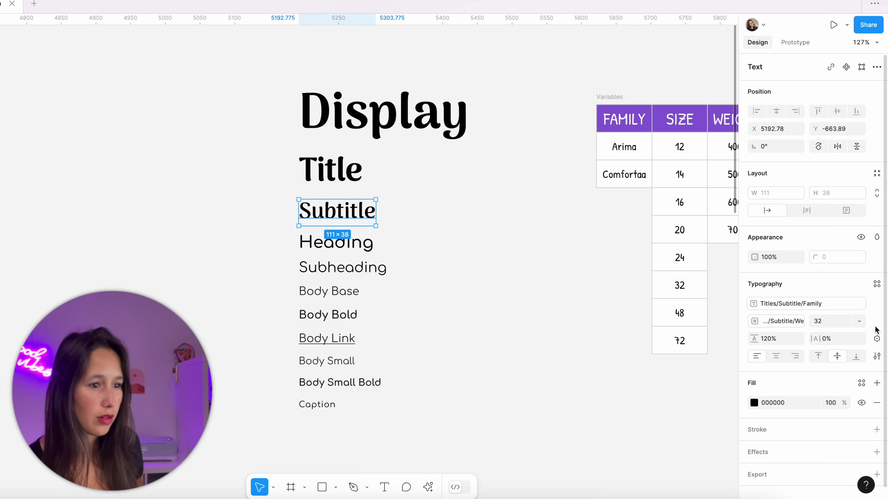
{"action": "left_click", "coordinate": [859, 321]}
{"action": "left_click", "coordinate": [834, 422]}
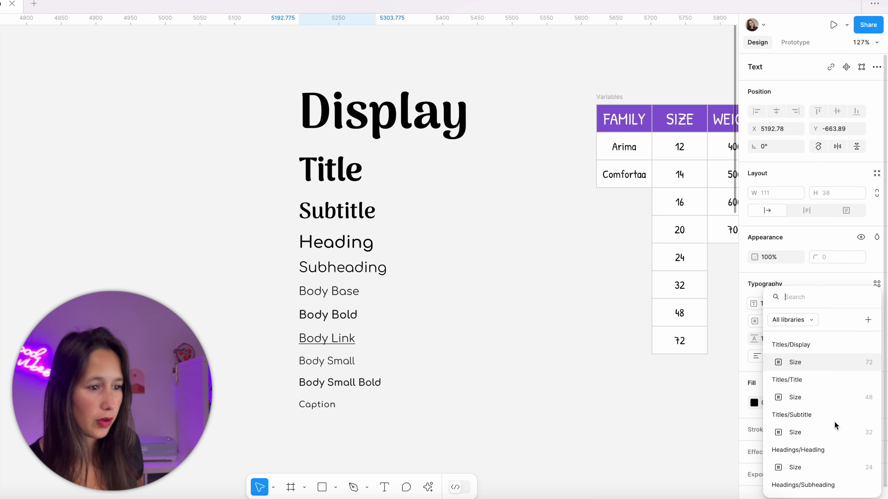
{"action": "scroll", "coordinate": [835, 421], "scroll_direction": "down", "scroll_amount": 3}
{"action": "scroll", "coordinate": [835, 421], "scroll_direction": "up", "scroll_amount": 2}
{"action": "scroll", "coordinate": [835, 420], "scroll_direction": "up", "scroll_amount": 1}
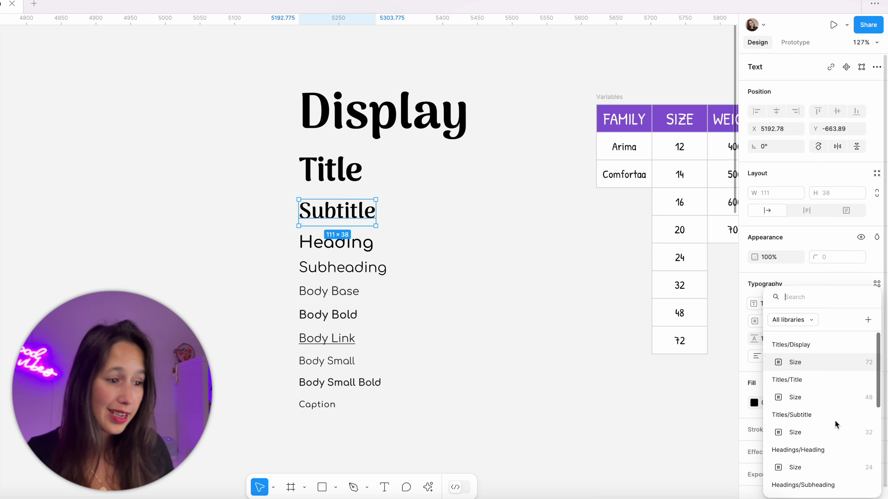
{"action": "left_click", "coordinate": [822, 432]}
{"action": "key", "text": "Tab"}
{"action": "left_click", "coordinate": [804, 303]}
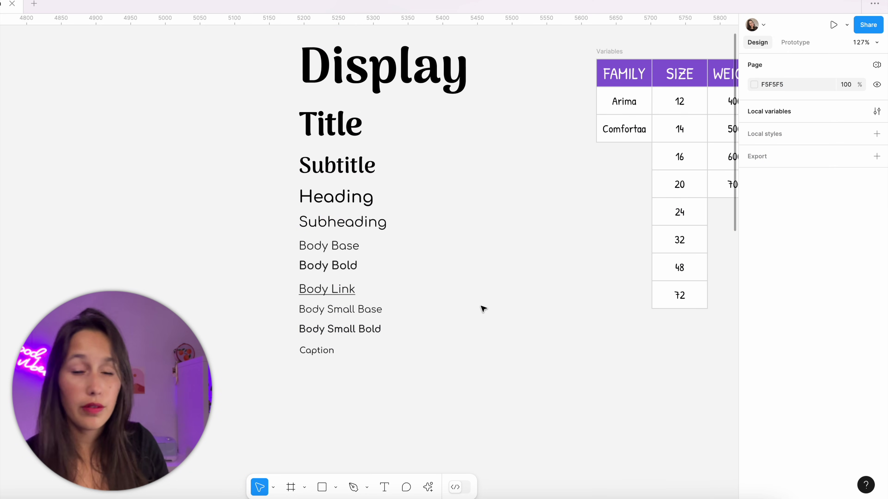
Check the variable bindings on the Body Bold, Subheading and Display texts
{"action": "left_click", "coordinate": [320, 272]}
{"action": "left_click", "coordinate": [328, 227]}
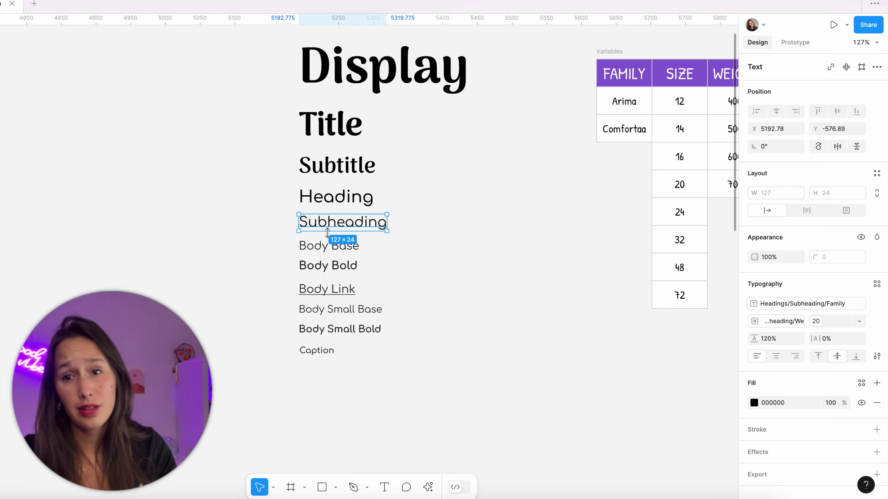
{"action": "left_click", "coordinate": [429, 92]}
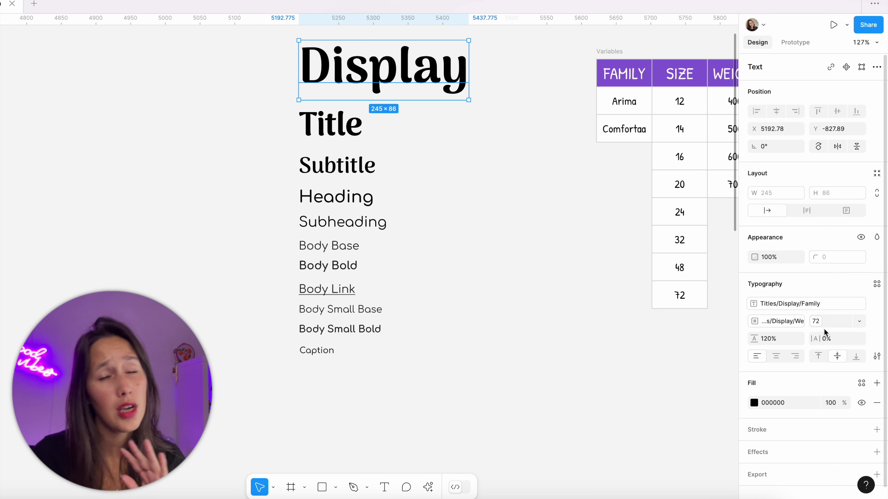
Create a 'Titles / Display' text style from the Display text
{"action": "left_click", "coordinate": [878, 287]}
{"action": "left_click", "coordinate": [861, 306]}
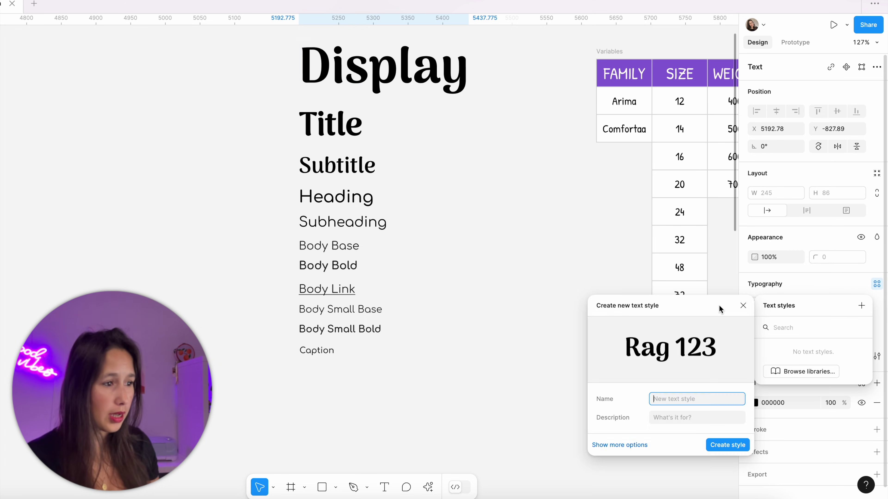
{"action": "type", "text": "Diapl"}
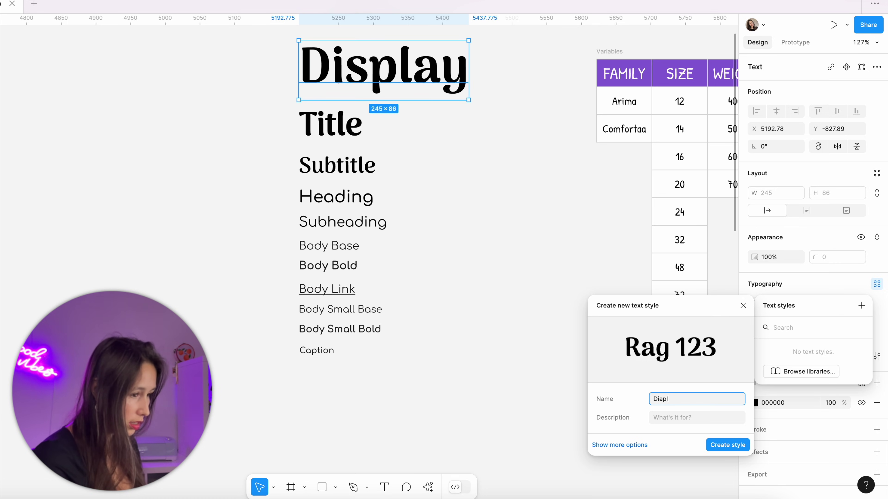
{"action": "type", "text": "y"}
{"action": "key", "text": "ctrl+a"}
{"action": "type", "text": "T"}
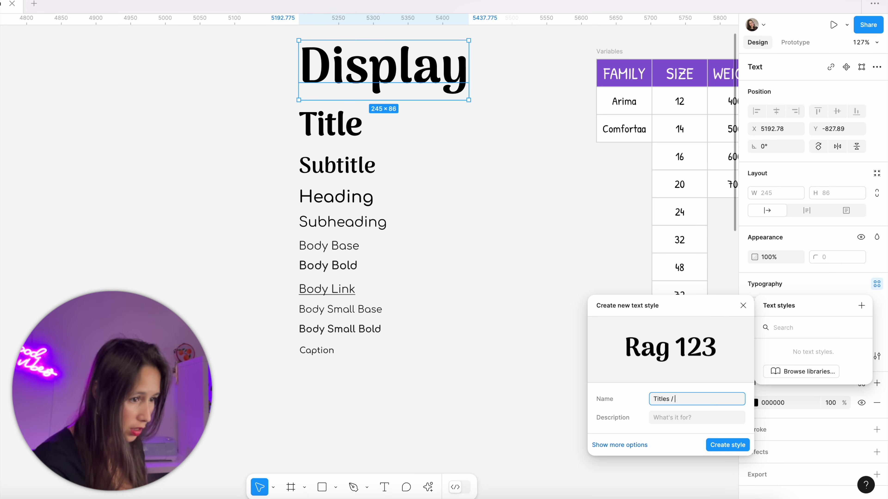
{"action": "type", "text": "itles / Display"}
{"action": "key", "text": "Return"}
Expand the Titles style group and review the Title and Subtitle texts
{"action": "left_click", "coordinate": [465, 257]}
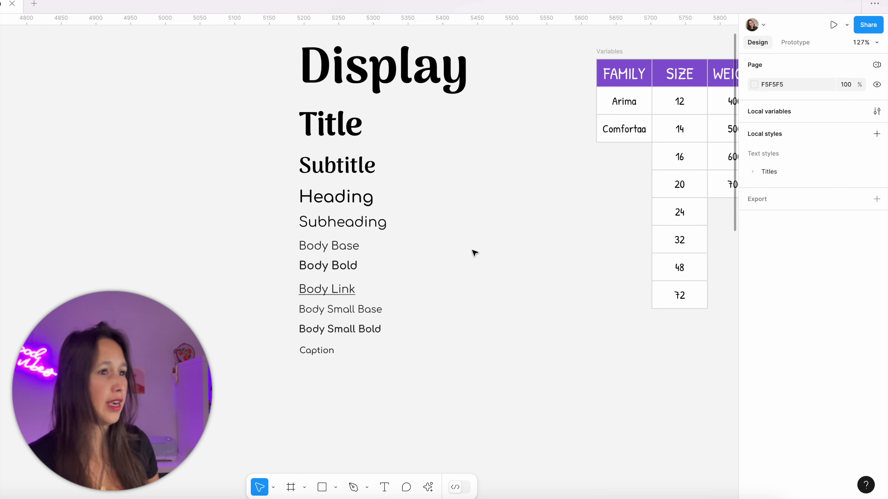
{"action": "left_click", "coordinate": [753, 172]}
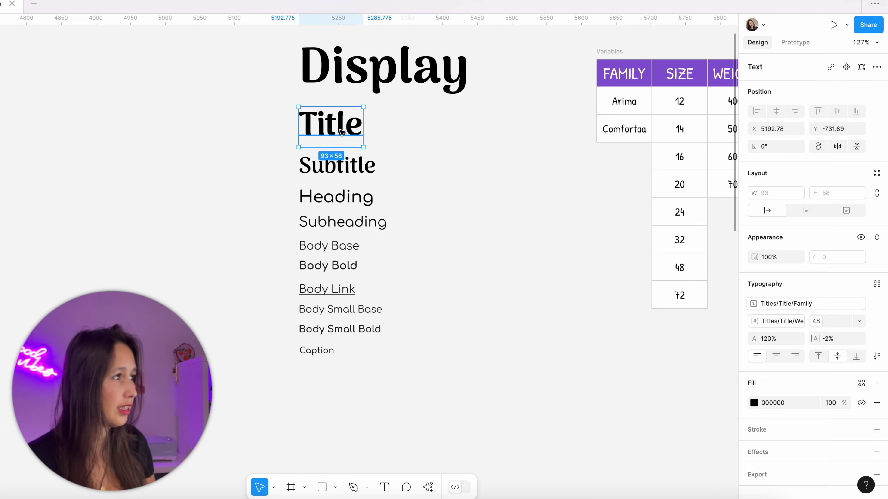
{"action": "left_click", "coordinate": [441, 175]}
{"action": "left_click", "coordinate": [336, 170]}
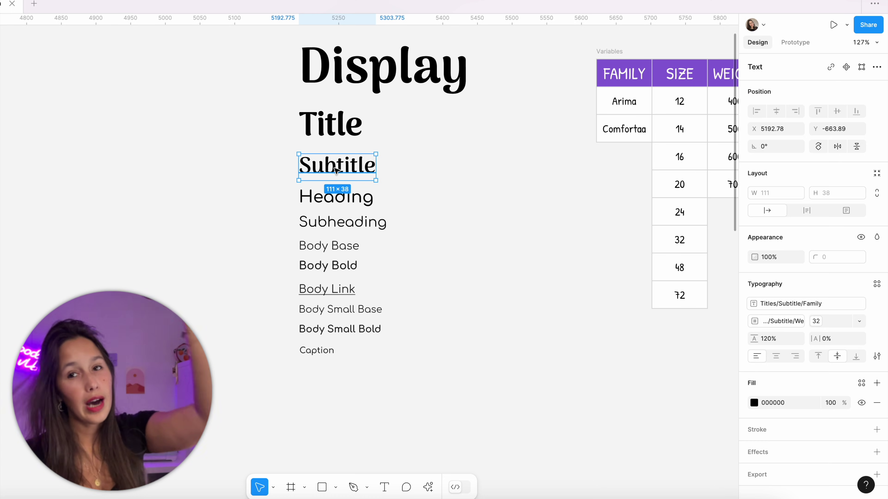
{"action": "left_click", "coordinate": [452, 256]}
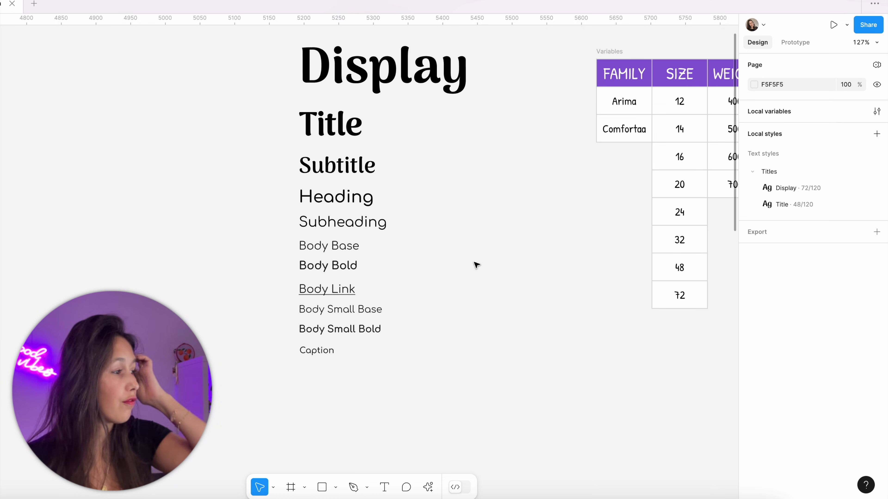
Create a 'Body / Base' text style from the Body Base text
{"action": "left_click", "coordinate": [352, 288]}
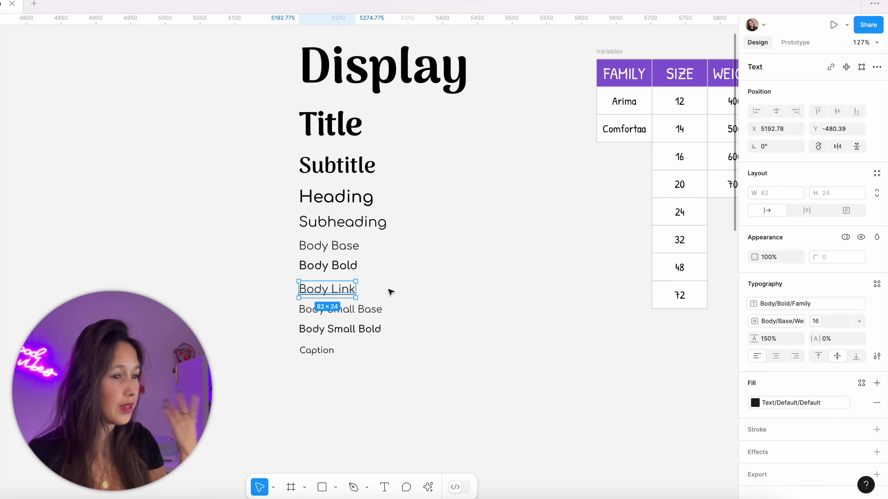
{"action": "left_click", "coordinate": [334, 246]}
{"action": "left_click", "coordinate": [876, 284]}
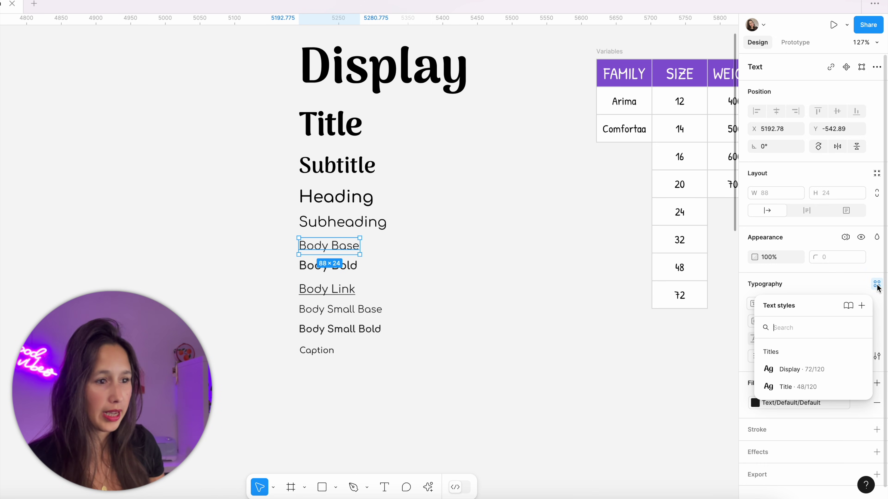
{"action": "left_click", "coordinate": [862, 305]}
{"action": "type", "text": "Body / Base"}
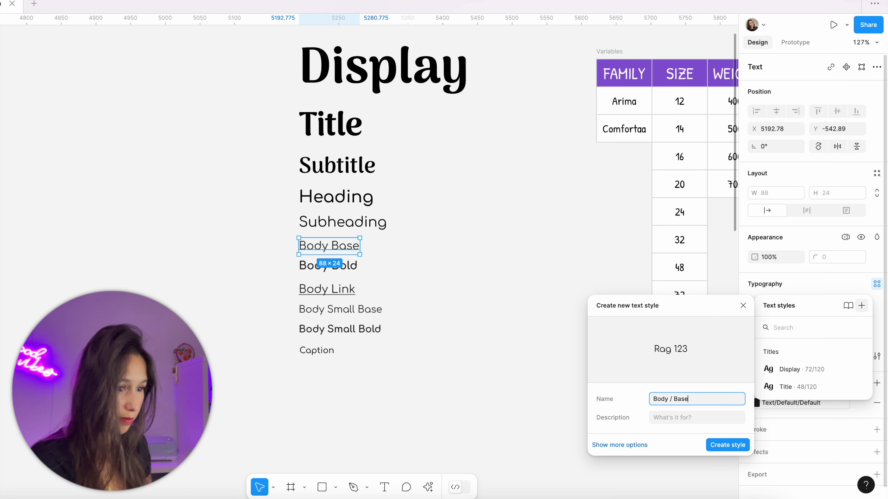
{"action": "key", "text": "Return"}
Compare Body Link with Body Base and check its extra type settings
{"action": "left_click", "coordinate": [329, 289]}
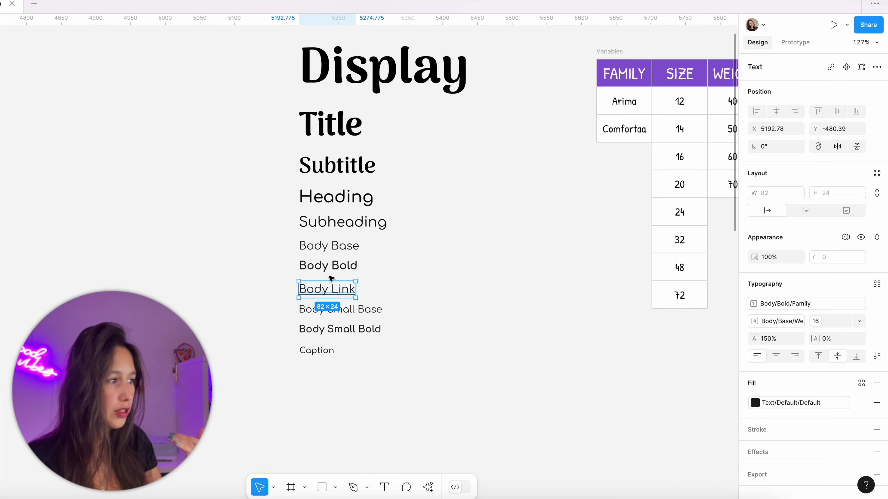
{"action": "left_click", "coordinate": [329, 246]}
{"action": "left_click", "coordinate": [328, 289]}
{"action": "left_click", "coordinate": [876, 356]}
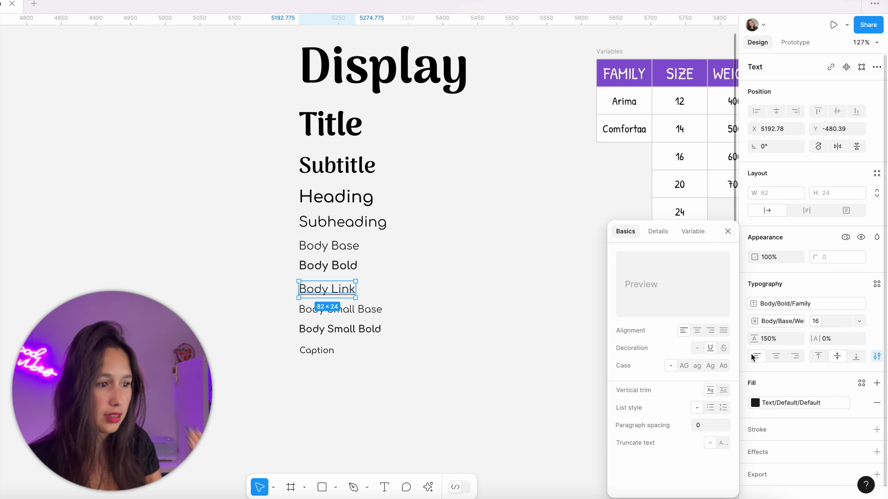
{"action": "left_click", "coordinate": [500, 291]}
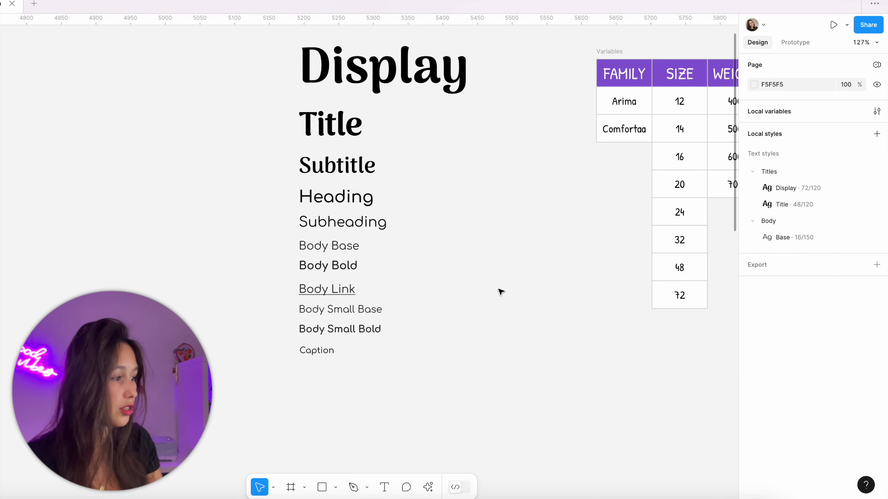
Create a 'Body / Link' text style from the Body Link text
{"action": "left_click", "coordinate": [328, 290]}
{"action": "left_click", "coordinate": [877, 284]}
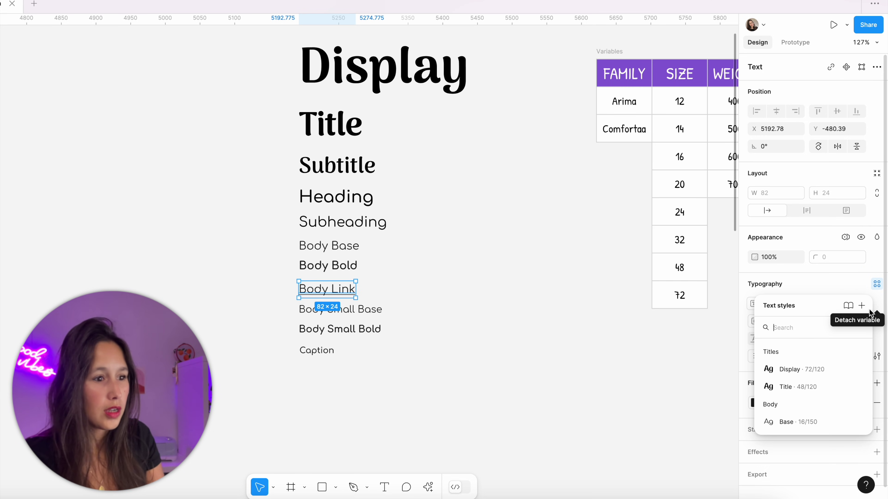
{"action": "left_click", "coordinate": [862, 306]}
{"action": "type", "text": "Body"}
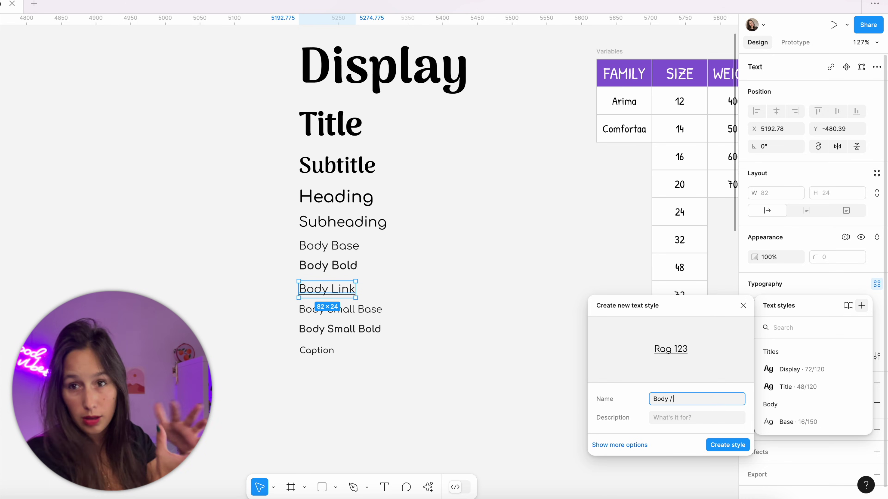
{"action": "type", "text": " / Link"}
{"action": "key", "text": "Return"}
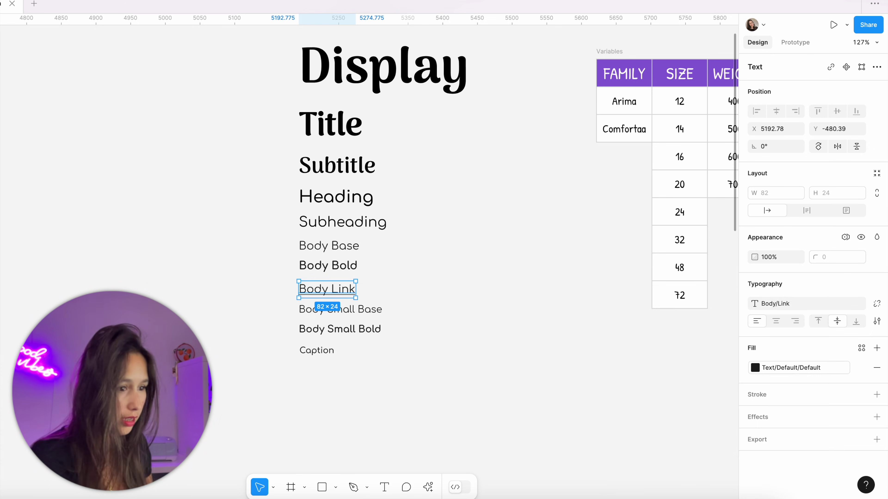
{"action": "left_click", "coordinate": [590, 226]}
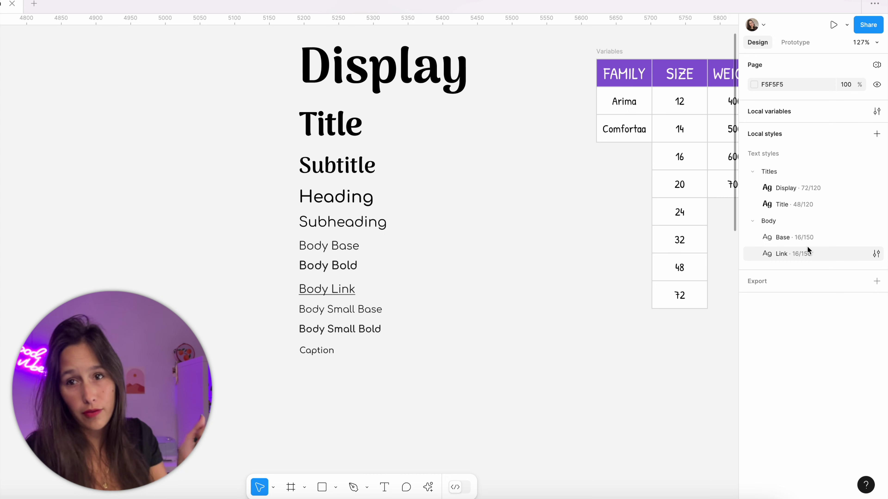
Set the Caption text's case to Uppercase in type settings
{"action": "left_click_drag", "start_coordinate": [353, 186], "coordinate": [317, 350]}
{"action": "left_click", "coordinate": [316, 350]}
{"action": "scroll", "coordinate": [279, 352], "scroll_direction": "up", "scroll_amount": 10}
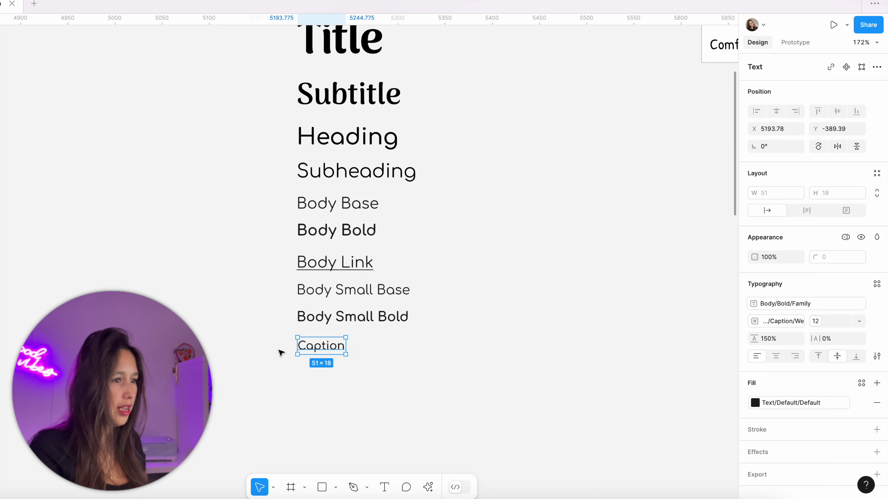
{"action": "scroll", "coordinate": [279, 353], "scroll_direction": "down", "scroll_amount": 2}
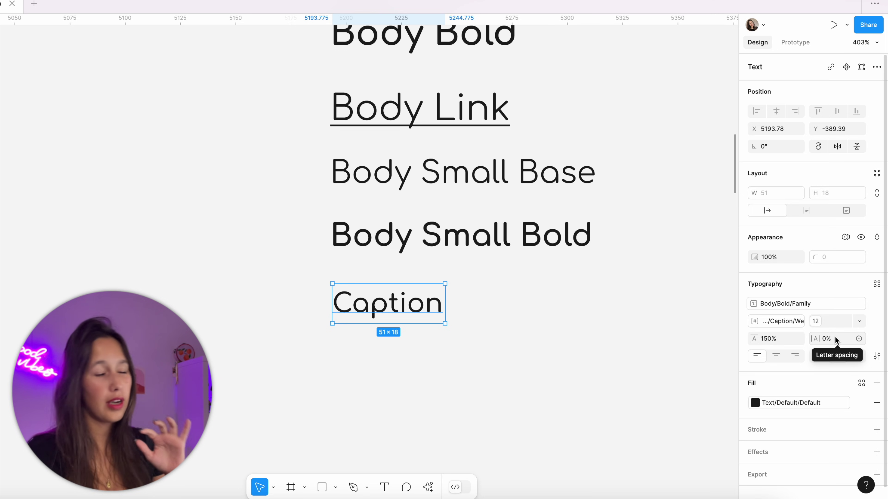
{"action": "left_click", "coordinate": [877, 357]}
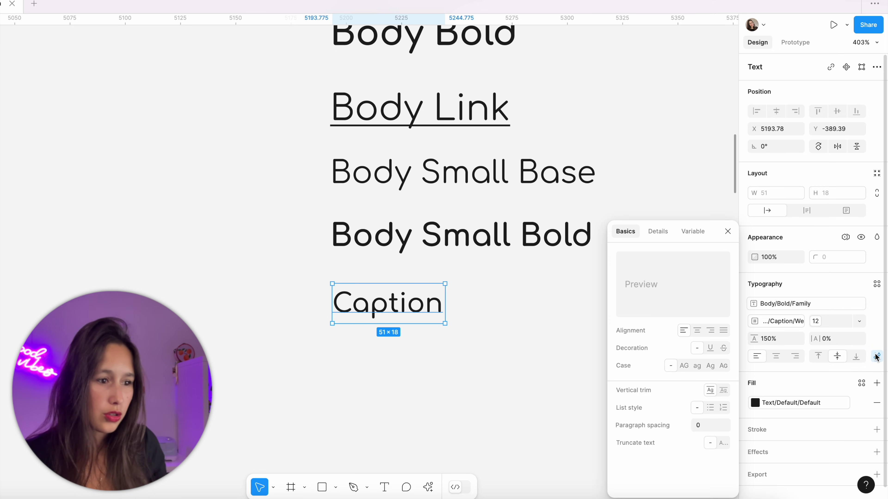
{"action": "left_click", "coordinate": [684, 366]}
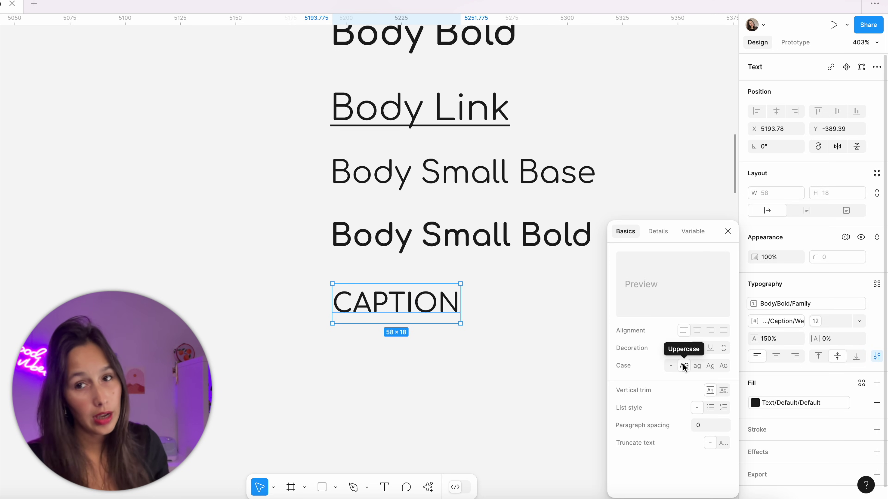
{"action": "left_click", "coordinate": [727, 231]}
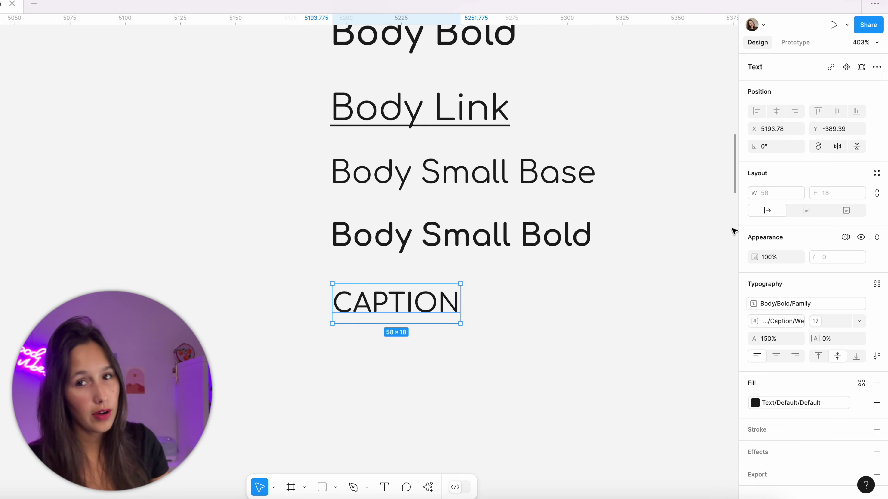
Give the Caption text 4% letter spacing
{"action": "left_click", "coordinate": [835, 341]}
{"action": "type", "text": "4"}
{"action": "key", "text": "Return"}
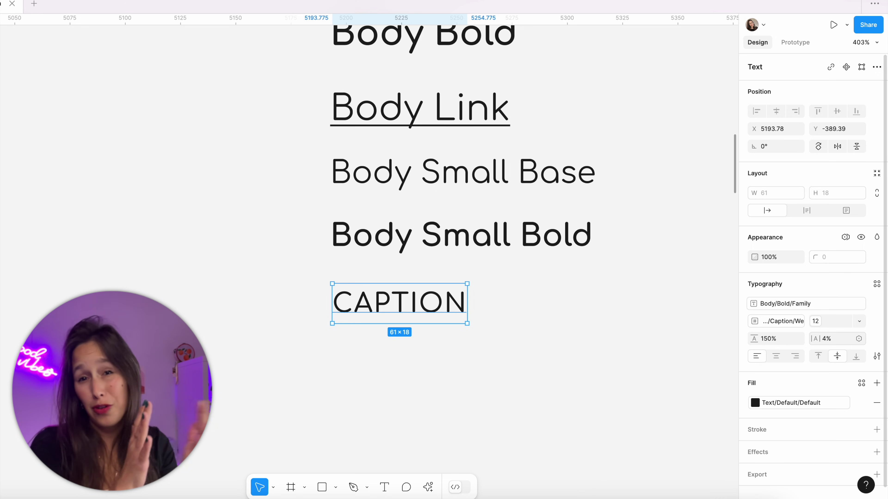
{"action": "left_click", "coordinate": [543, 332]}
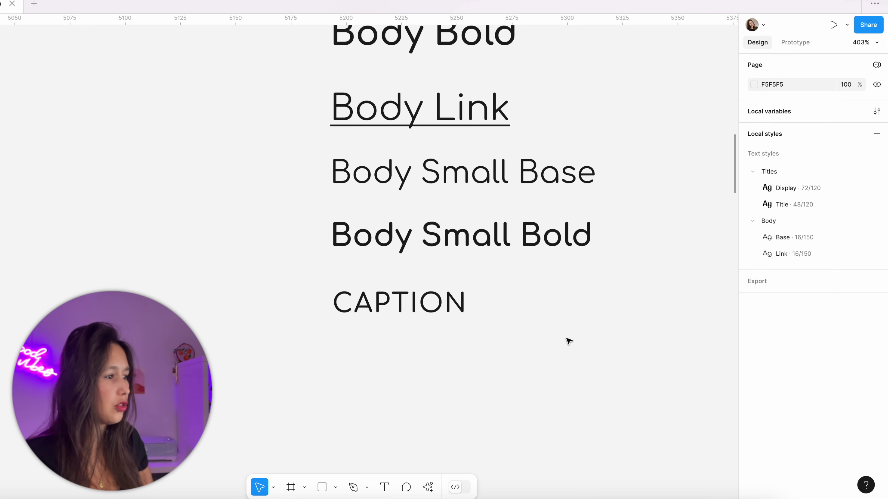
Create a 'Body / Caption' text style from the 12/150 CAPTION text
{"action": "left_click", "coordinate": [419, 303]}
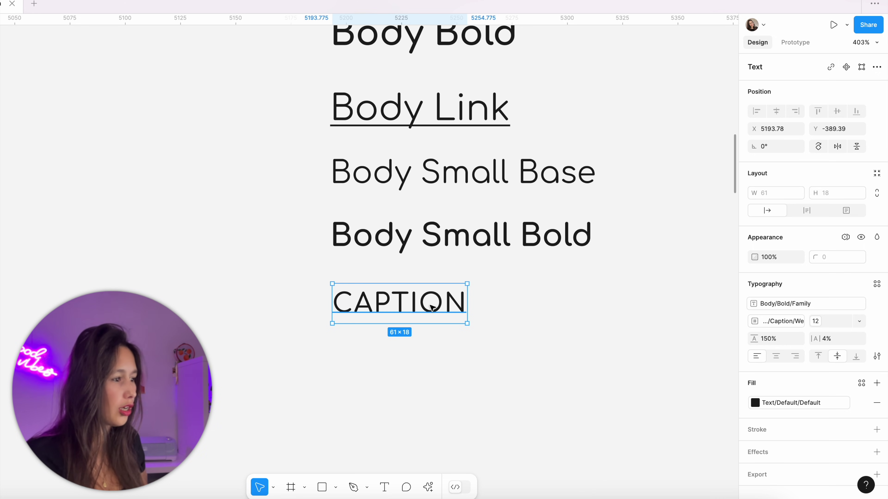
{"action": "left_click", "coordinate": [877, 286]}
{"action": "left_click", "coordinate": [865, 306]}
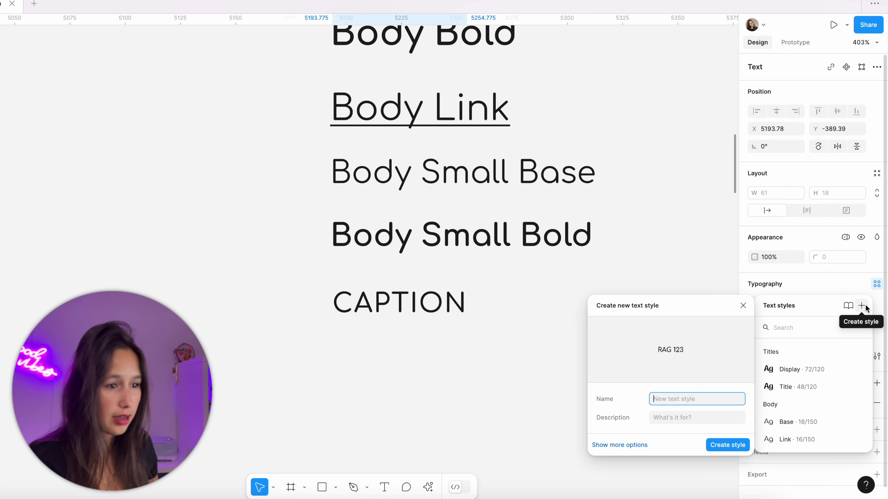
{"action": "type", "text": "Body / Caption"}
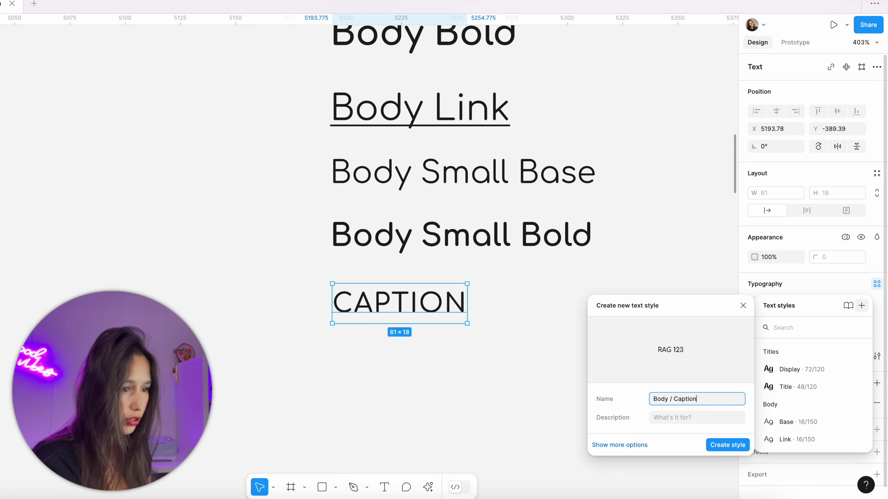
{"action": "key", "text": "Return"}
{"action": "left_click", "coordinate": [652, 326]}
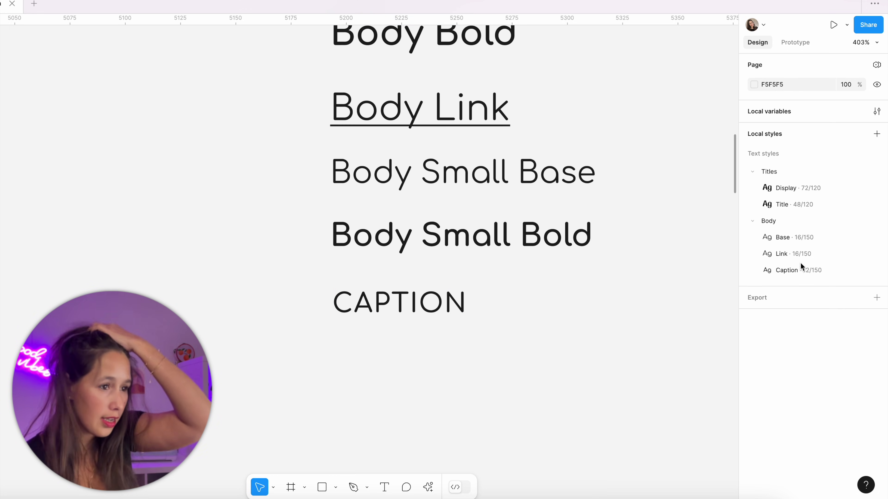
{"action": "scroll", "coordinate": [610, 276], "scroll_direction": "down", "scroll_amount": 5}
{"action": "scroll", "coordinate": [611, 276], "scroll_direction": "right", "scroll_amount": 4}
{"action": "key", "text": "r"}
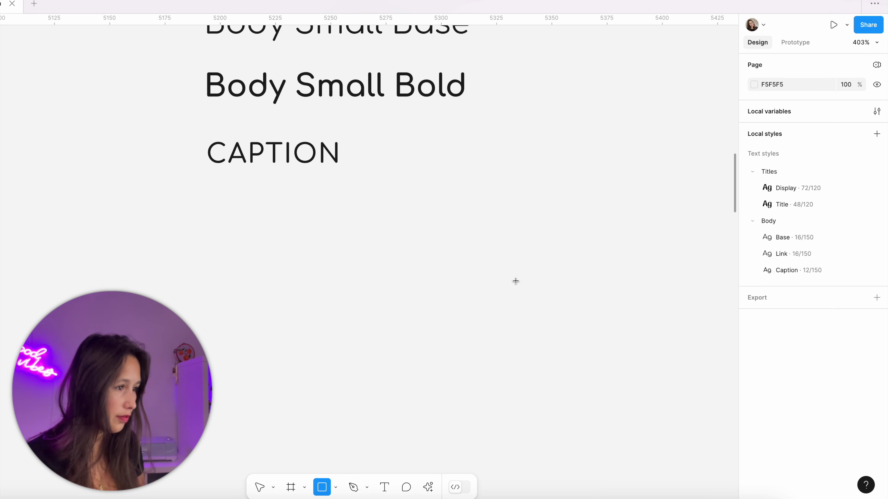
{"action": "key", "text": "t"}
{"action": "left_click", "coordinate": [526, 286]}
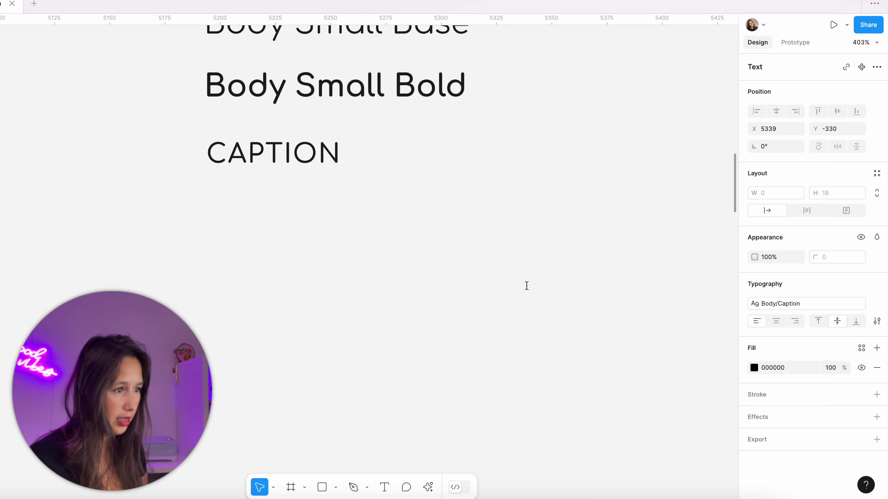
{"action": "type", "text": "HELLO "}
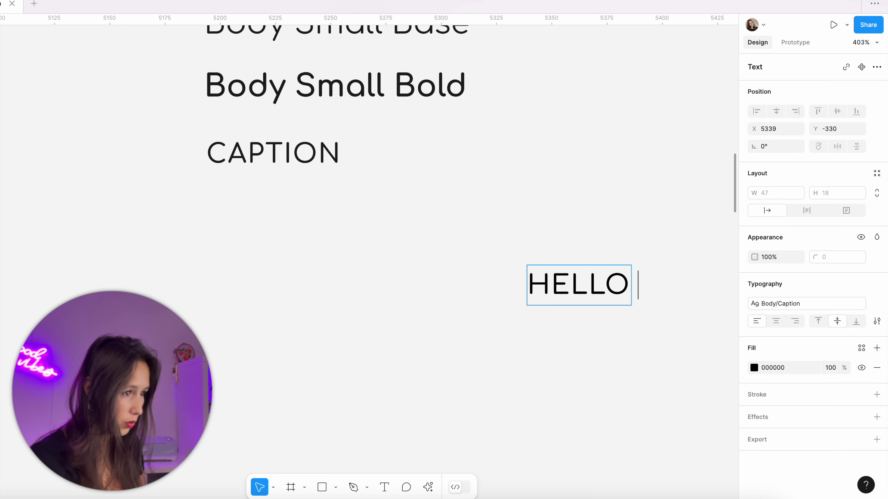
{"action": "type", "text": "THIS IS A"}
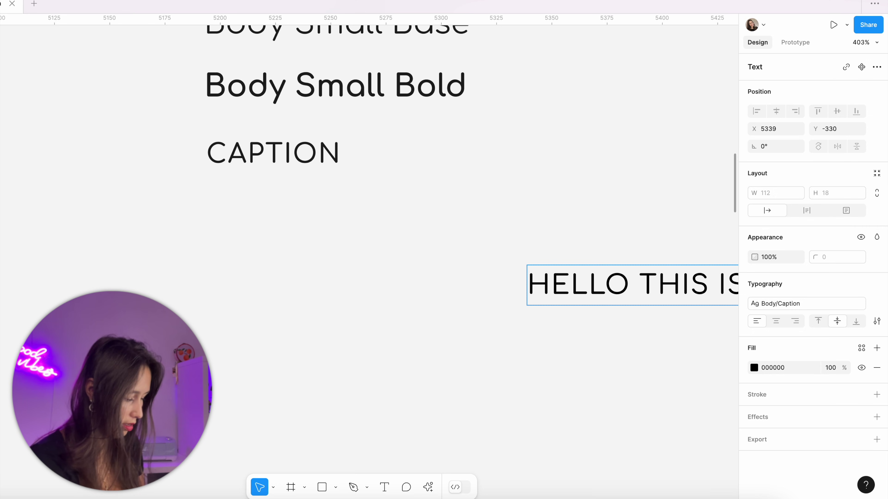
{"action": "key", "text": "Escape"}
{"action": "scroll", "coordinate": [349, 329], "scroll_direction": "down", "scroll_amount": 5}
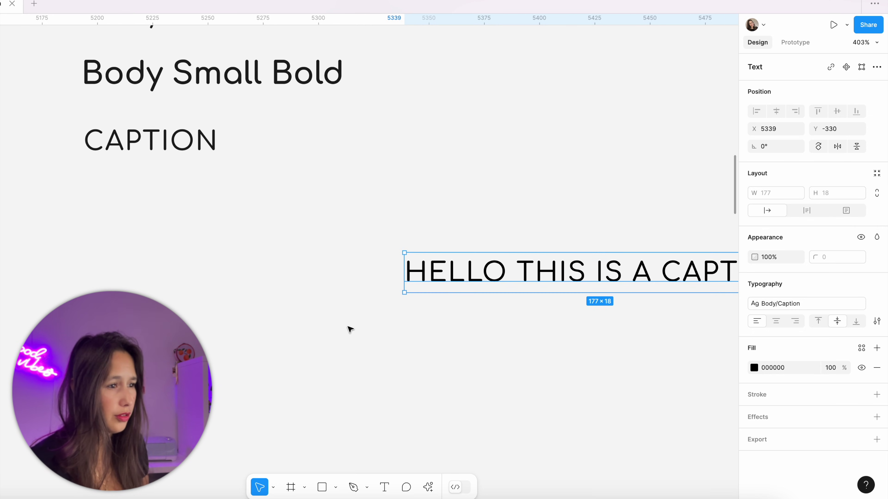
{"action": "left_click", "coordinate": [252, 85]}
{"action": "key", "text": "ctrl+d"}
{"action": "left_click_drag", "start_coordinate": [368, 83], "coordinate": [425, 283]}
{"action": "left_click", "coordinate": [455, 300]}
{"action": "left_click", "coordinate": [460, 351]}
{"action": "left_click", "coordinate": [453, 286]}
{"action": "left_click", "coordinate": [312, 206]}
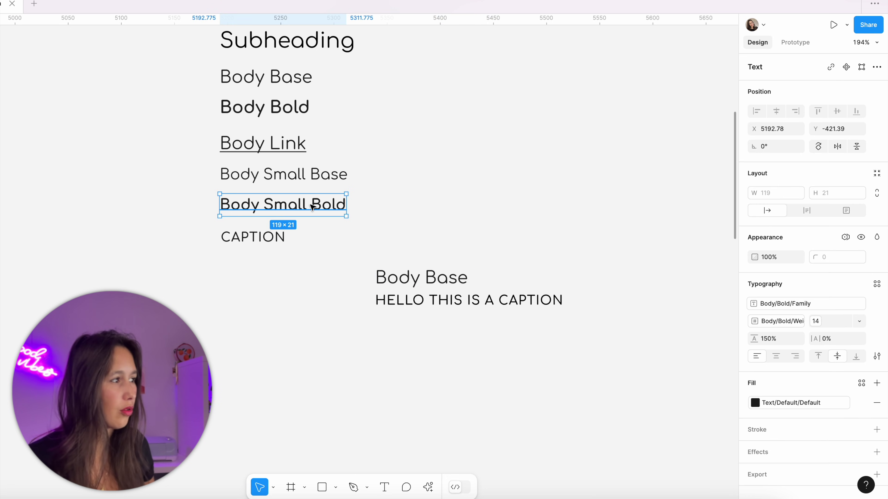
{"action": "left_click", "coordinate": [315, 175]}
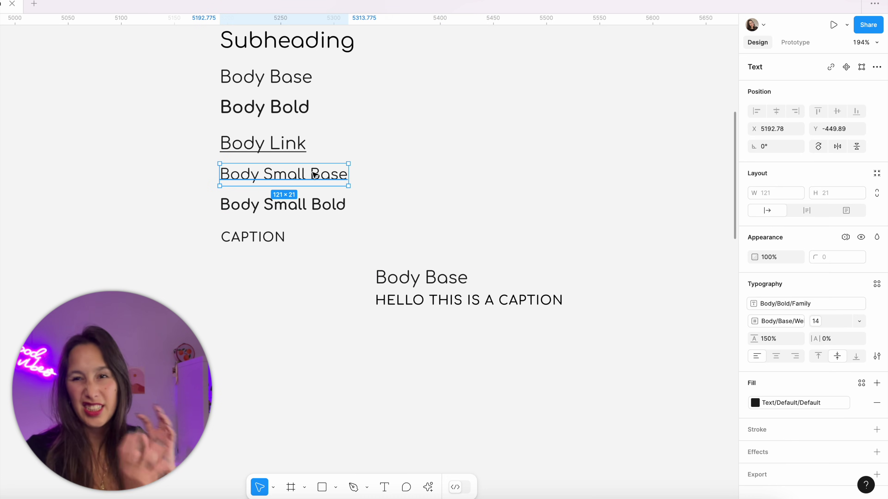
{"action": "left_click_drag", "start_coordinate": [525, 386], "coordinate": [447, 285]}
{"action": "key", "text": "Delete"}
{"action": "left_click_drag", "start_coordinate": [392, 243], "coordinate": [450, 303]}
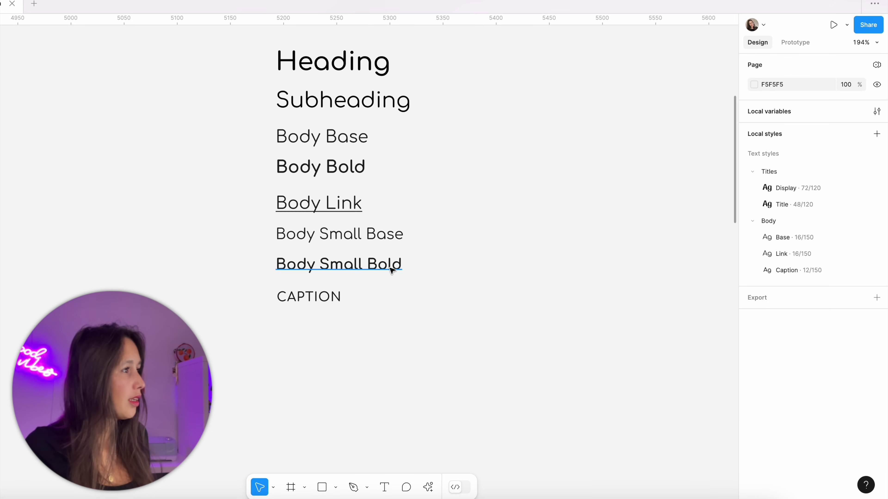
Create a 'Titles/Subtitle' text style from the Subtitle specimen
{"action": "scroll", "coordinate": [464, 291], "scroll_direction": "up", "scroll_amount": 2}
{"action": "scroll", "coordinate": [464, 292], "scroll_direction": "left", "scroll_amount": 2}
{"action": "scroll", "coordinate": [468, 293], "scroll_direction": "up", "scroll_amount": 2}
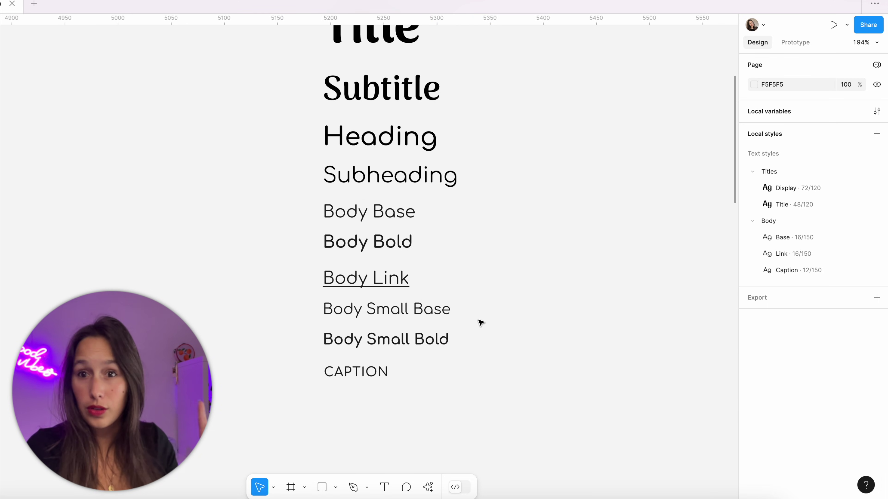
{"action": "scroll", "coordinate": [481, 322], "scroll_direction": "up", "scroll_amount": 5}
{"action": "left_click", "coordinate": [381, 119]}
{"action": "left_click", "coordinate": [877, 284]}
{"action": "left_click", "coordinate": [861, 306]}
{"action": "type", "text": "Titles/Subtitle"}
{"action": "key", "text": "Return"}
{"action": "left_click", "coordinate": [366, 219]}
{"action": "left_click", "coordinate": [877, 283]}
Create 'Headers / Heading' and 'Headers / Subheading' text styles from their specimens
{"action": "left_click", "coordinate": [861, 305]}
{"action": "type", "text": "Headers / Heading"}
{"action": "key", "text": "Return"}
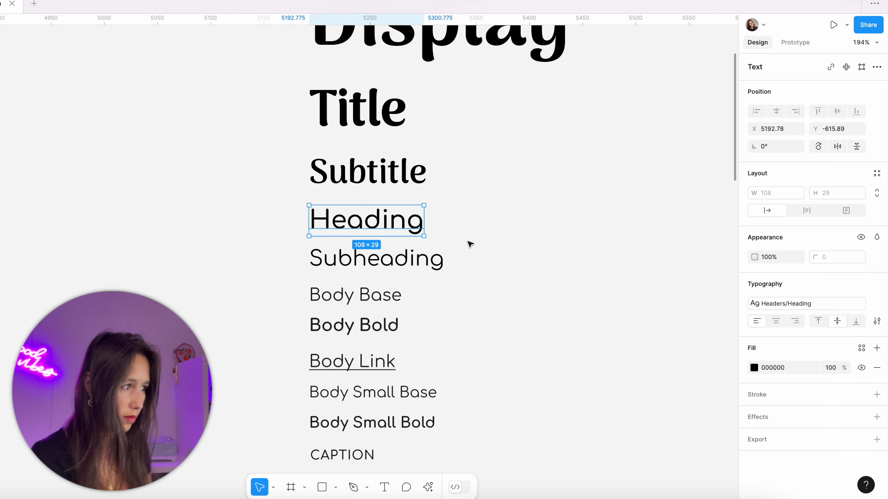
{"action": "left_click", "coordinate": [440, 261]}
{"action": "left_click", "coordinate": [877, 284]}
{"action": "left_click", "coordinate": [861, 306]}
{"action": "type", "text": "Headers / Subheading"}
{"action": "key", "text": "Return"}
Create 'Body / Bold', 'Body / Small Base' and 'Body / Small Bold' text styles
{"action": "left_click", "coordinate": [354, 325]}
{"action": "left_click", "coordinate": [862, 306]}
{"action": "type", "text": "Body / Bold"}
{"action": "key", "text": "Return"}
{"action": "left_click", "coordinate": [372, 392]}
{"action": "type", "text": "Body / Small Base"}
{"action": "key", "text": "Return"}
{"action": "left_click", "coordinate": [373, 422]}
{"action": "left_click", "coordinate": [862, 305]}
{"action": "type", "text": "Body / Small Bold"}
{"action": "key", "text": "Return"}
{"action": "left_click", "coordinate": [598, 364]}
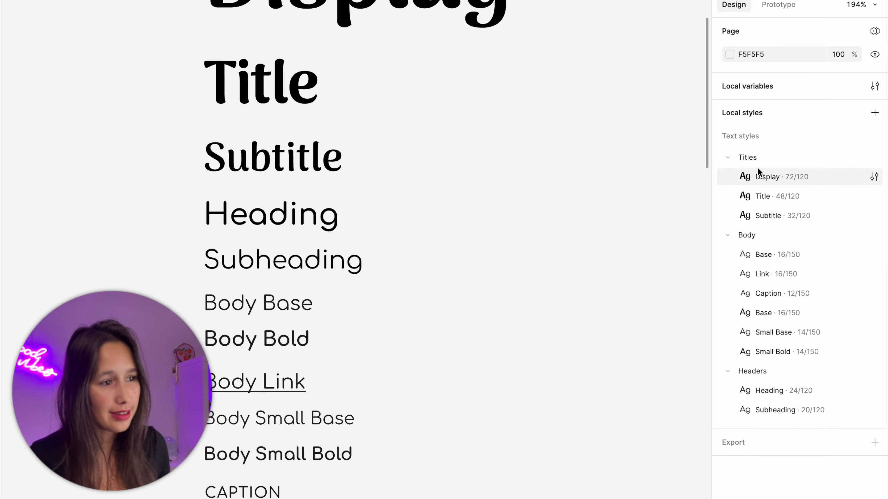
Move the Headers group between Titles and Body, undoing its accidental nesting inside Titles
{"action": "left_click_drag", "start_coordinate": [725, 372], "coordinate": [714, 225]}
{"action": "left_click", "coordinate": [727, 158]}
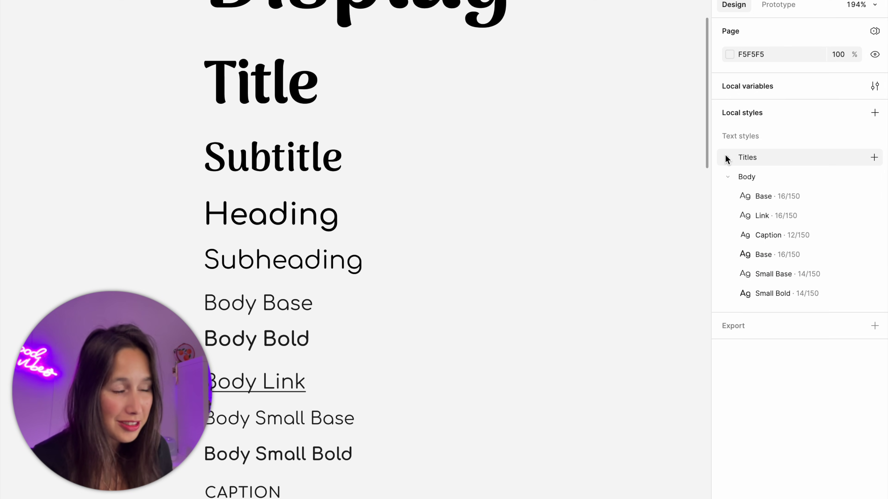
{"action": "left_click", "coordinate": [727, 158]}
{"action": "key", "text": "ctrl+z"}
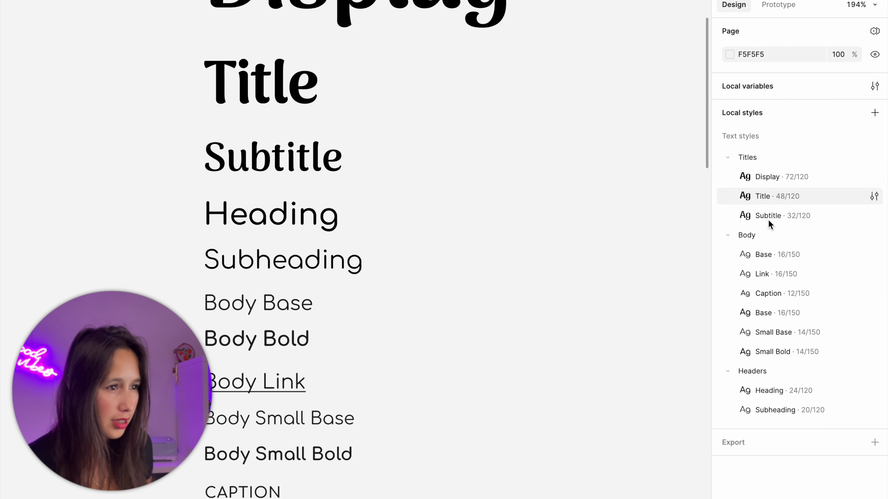
{"action": "left_click", "coordinate": [728, 235]}
{"action": "left_click", "coordinate": [728, 158]}
{"action": "left_click", "coordinate": [731, 195]}
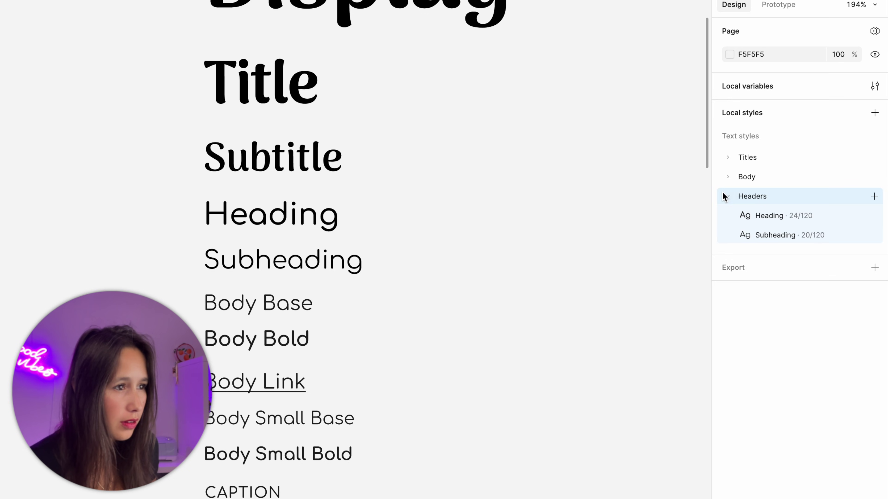
{"action": "left_click", "coordinate": [728, 196]}
{"action": "left_click_drag", "start_coordinate": [737, 164], "coordinate": [735, 170]}
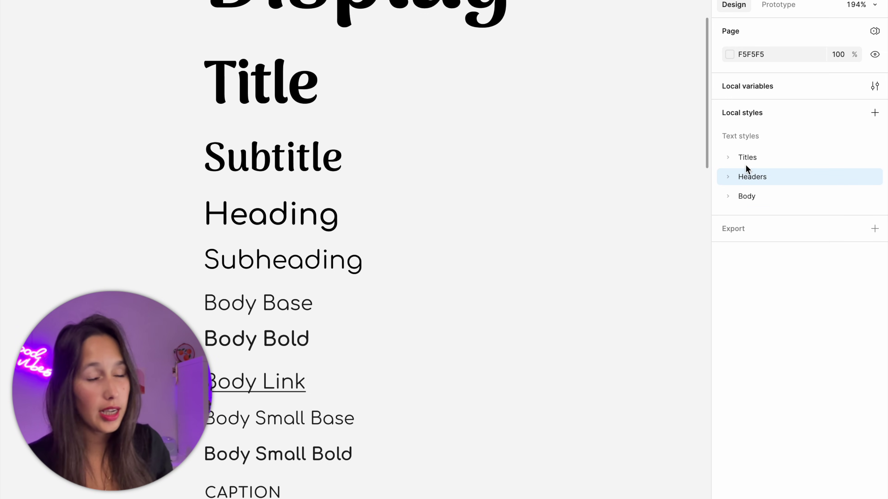
{"action": "left_click", "coordinate": [730, 157]}
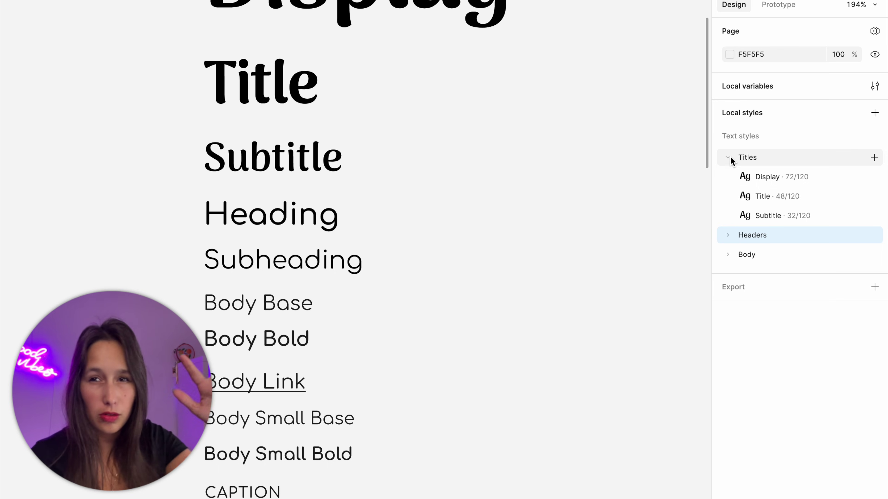
{"action": "left_click_drag", "start_coordinate": [768, 217], "coordinate": [772, 214]}
{"action": "left_click", "coordinate": [729, 235]}
{"action": "left_click", "coordinate": [728, 293]}
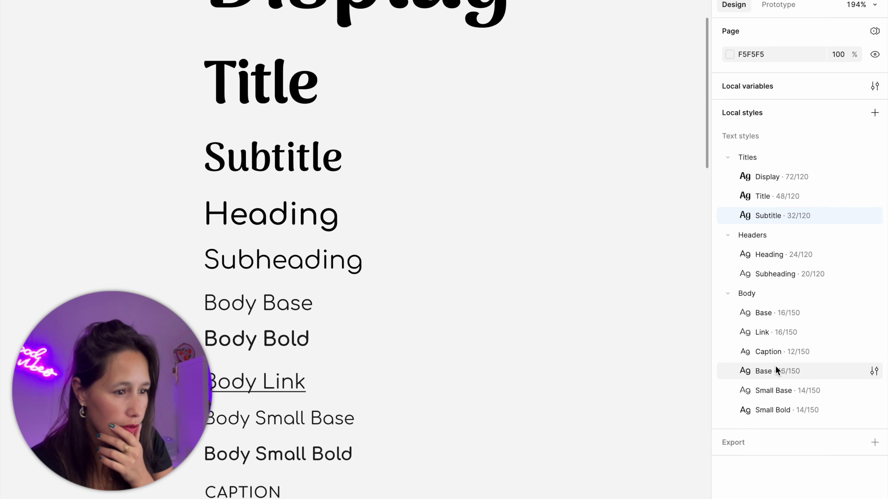
Rename the second Body Base style (16/150) to Bold
{"action": "left_click", "coordinate": [766, 371]}
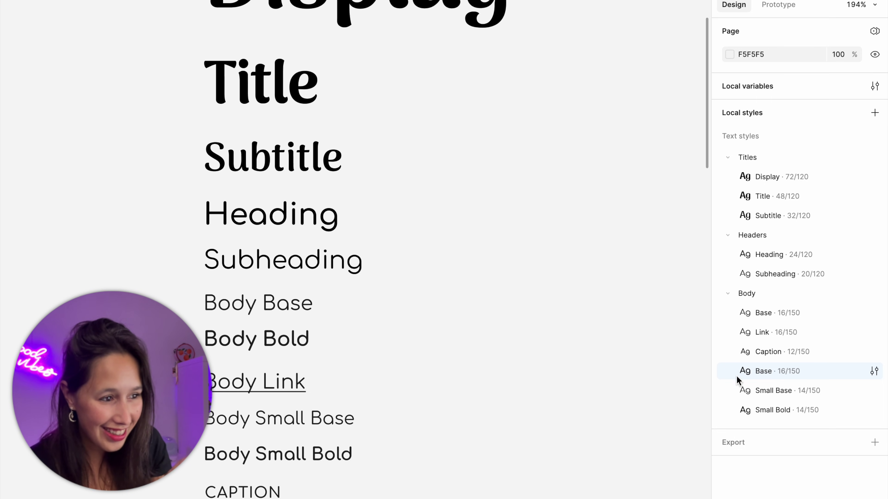
{"action": "left_click", "coordinate": [870, 372]}
{"action": "type", "text": "Bold"}
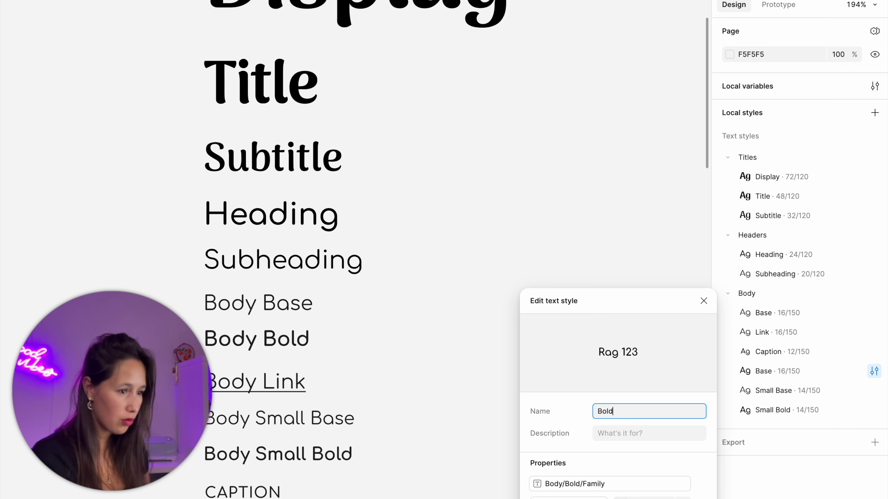
{"action": "key", "text": "Return"}
Reorder Body so Bold sits under Base and Caption comes after Small Bold
{"action": "left_click_drag", "start_coordinate": [760, 373], "coordinate": [782, 324]}
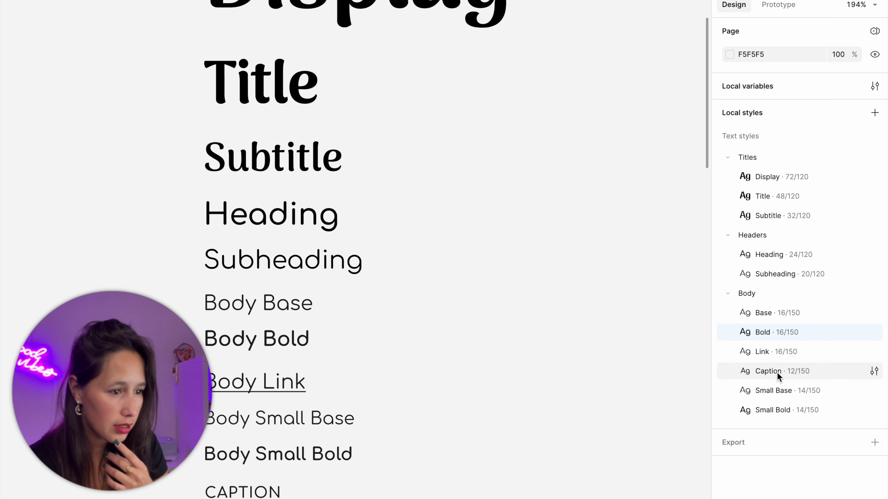
{"action": "left_click_drag", "start_coordinate": [777, 372], "coordinate": [777, 417]}
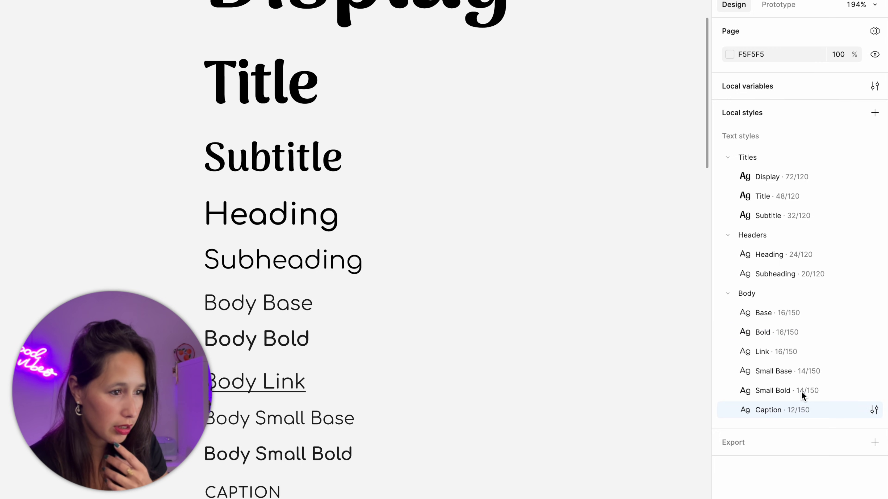
{"action": "left_click", "coordinate": [854, 334]}
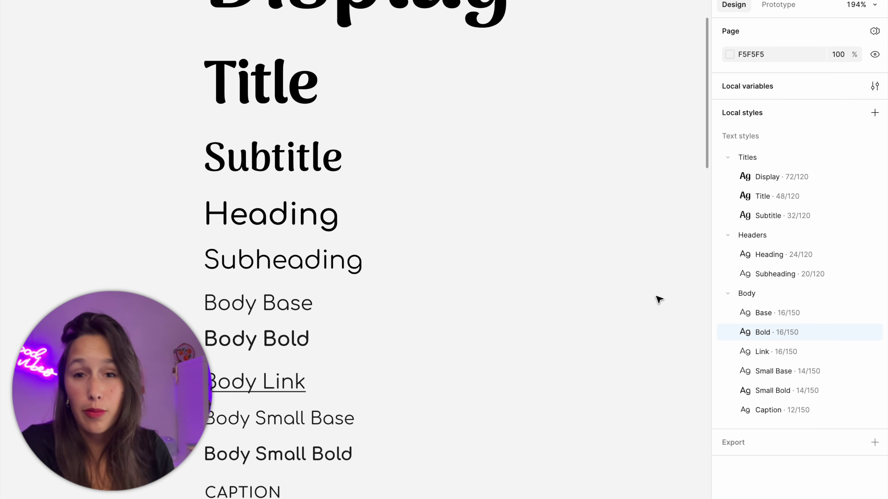
{"action": "scroll", "coordinate": [658, 299], "scroll_direction": "down", "scroll_amount": 5}
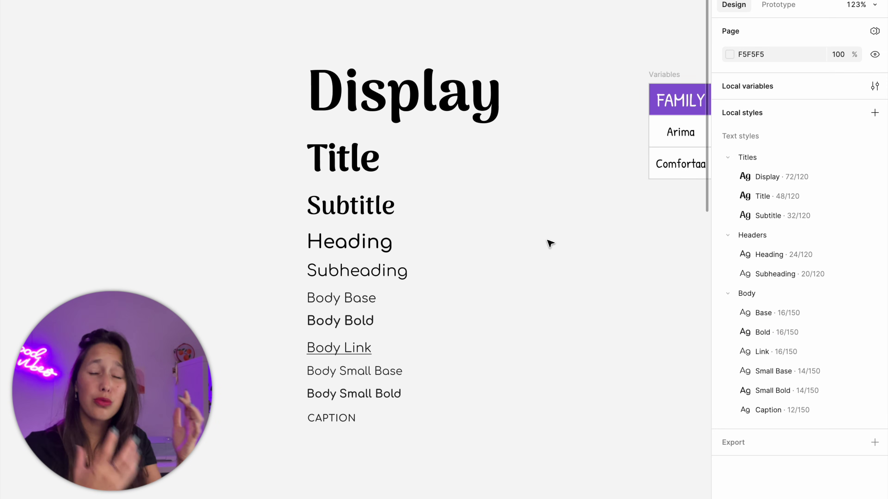
{"action": "scroll", "coordinate": [580, 258], "scroll_direction": "down", "scroll_amount": 1}
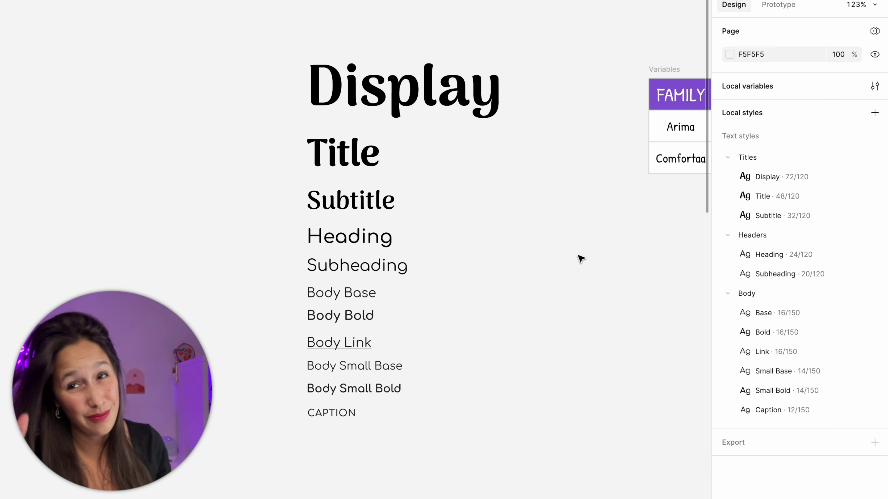
{"action": "scroll", "coordinate": [573, 252], "scroll_direction": "right", "scroll_amount": 3}
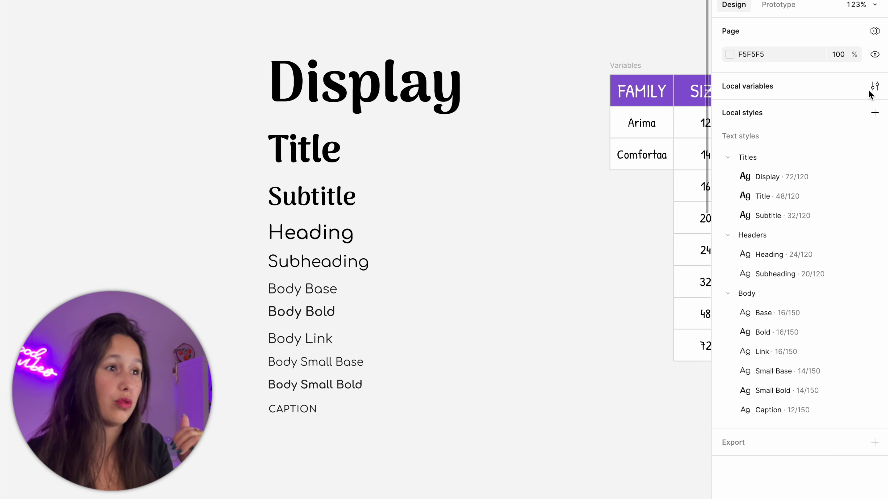
Change the Type Primitives Family Title variable to Patrick Hand and bring up the Title style's properties
{"action": "left_click", "coordinate": [874, 86]}
{"action": "scroll", "coordinate": [267, 366], "scroll_direction": "right", "scroll_amount": 6}
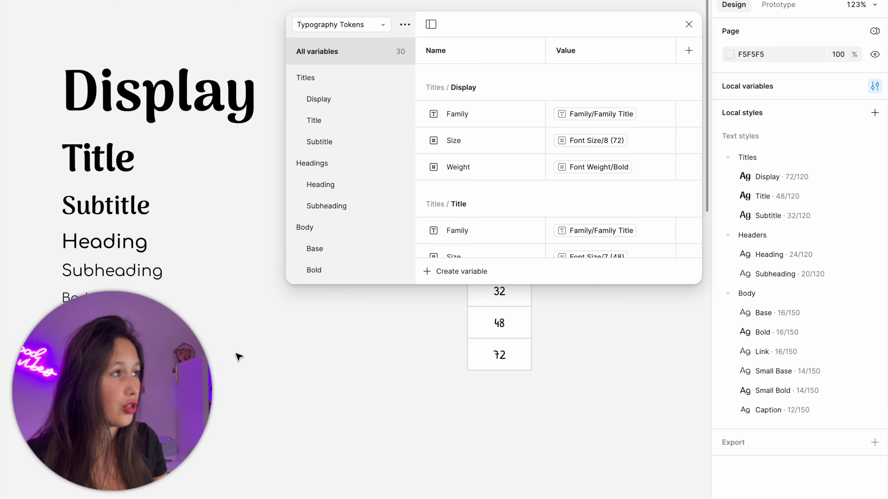
{"action": "left_click", "coordinate": [337, 25]}
{"action": "left_click", "coordinate": [335, 18]}
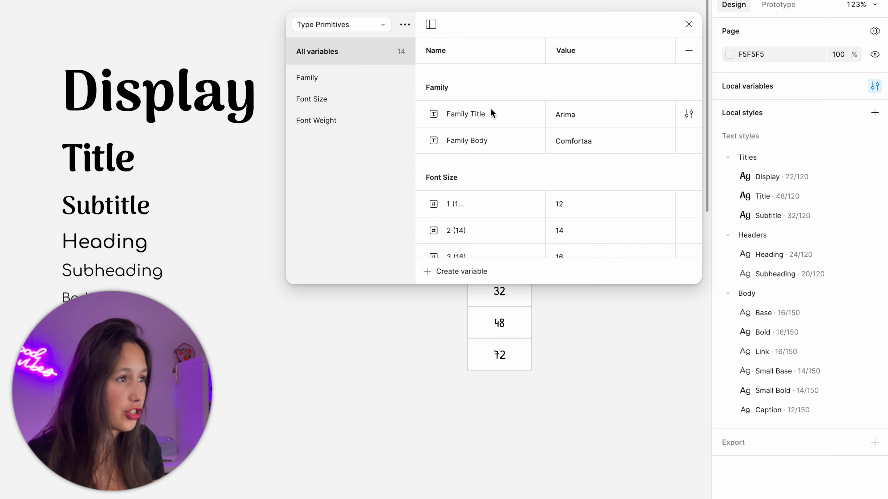
{"action": "double_click", "coordinate": [571, 111]}
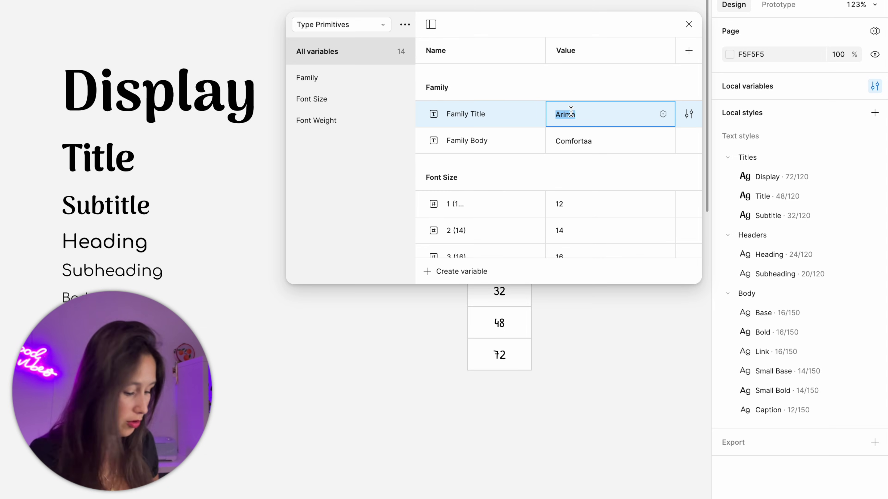
{"action": "type", "text": "Patrick Hand"}
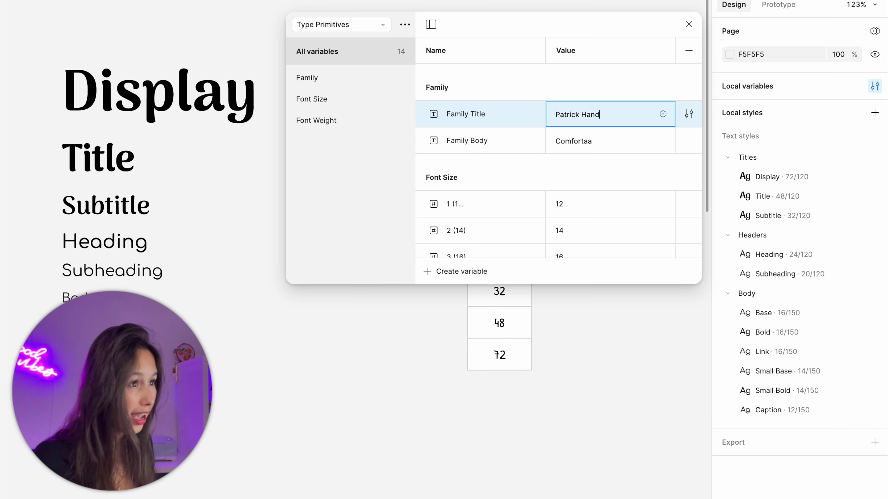
{"action": "key", "text": "Return"}
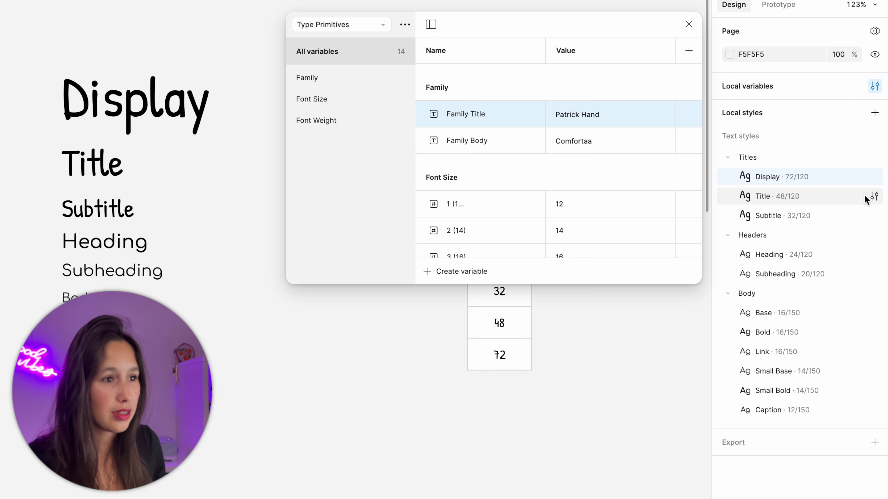
{"action": "left_click", "coordinate": [872, 199]}
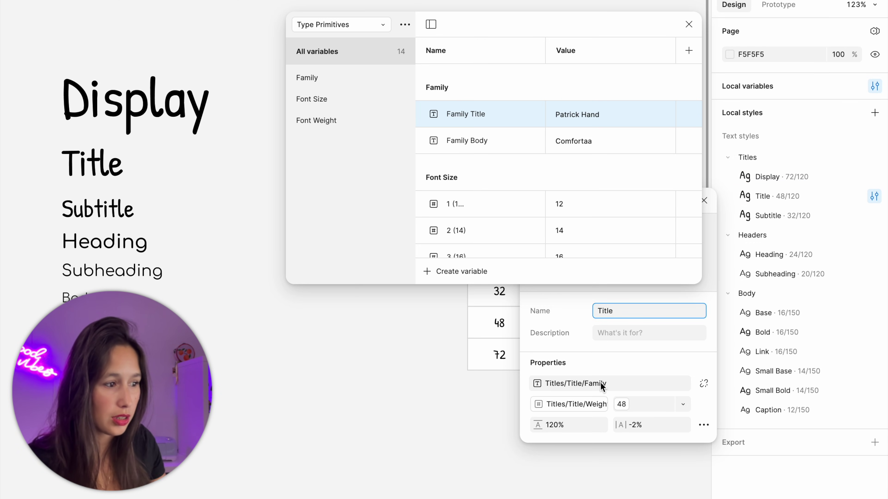